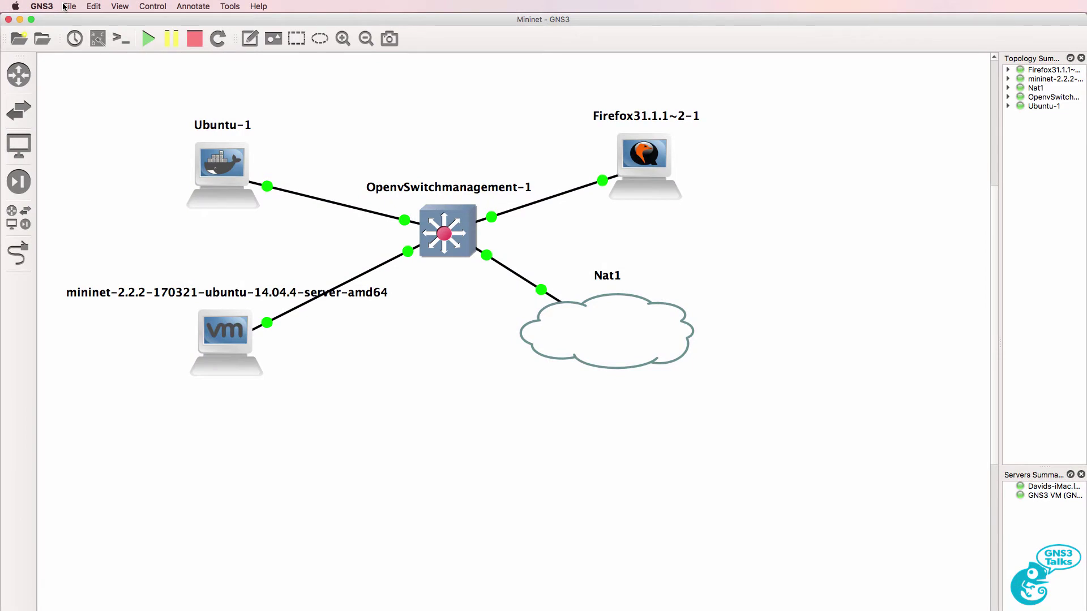
# Create a local VMware VM template from the Windows 10 x64 virtual machine in GNS3 Preferences
pyautogui.click(43, 6)
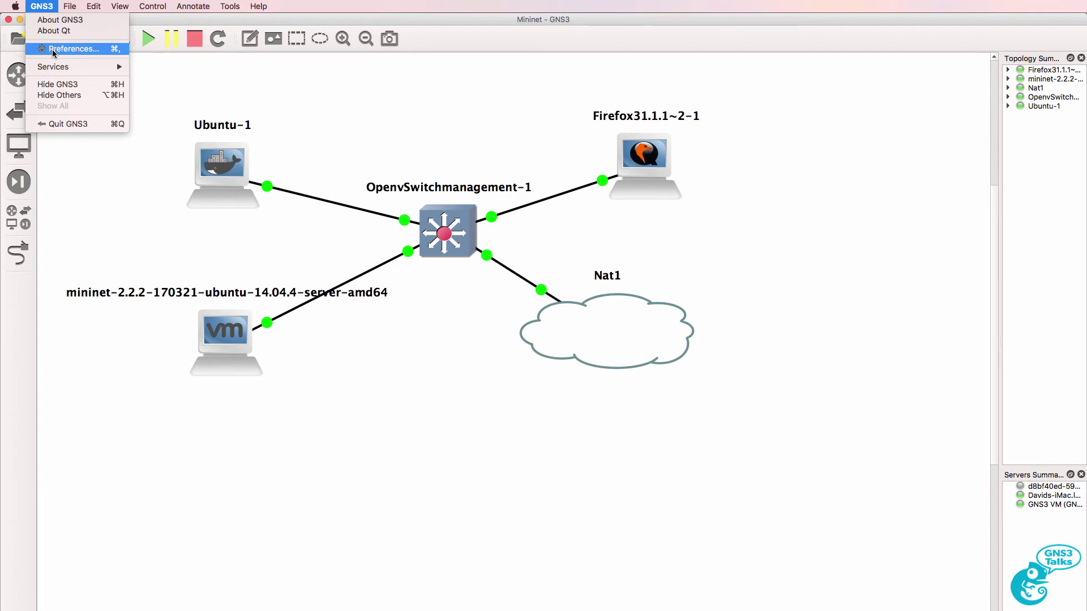
pyautogui.click(52, 50)
pyautogui.click(291, 249)
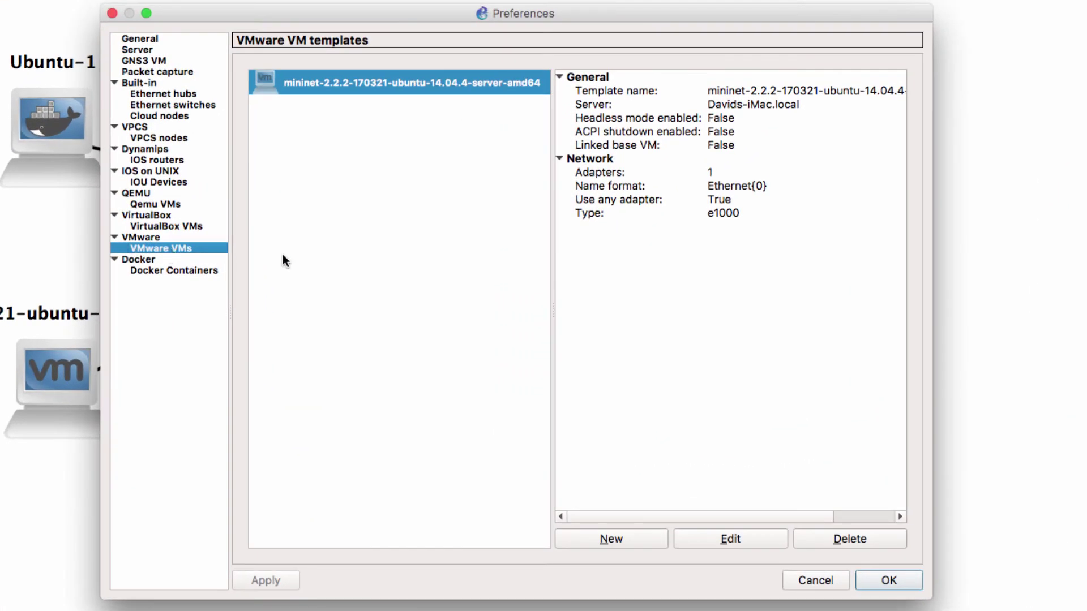
pyautogui.click(649, 542)
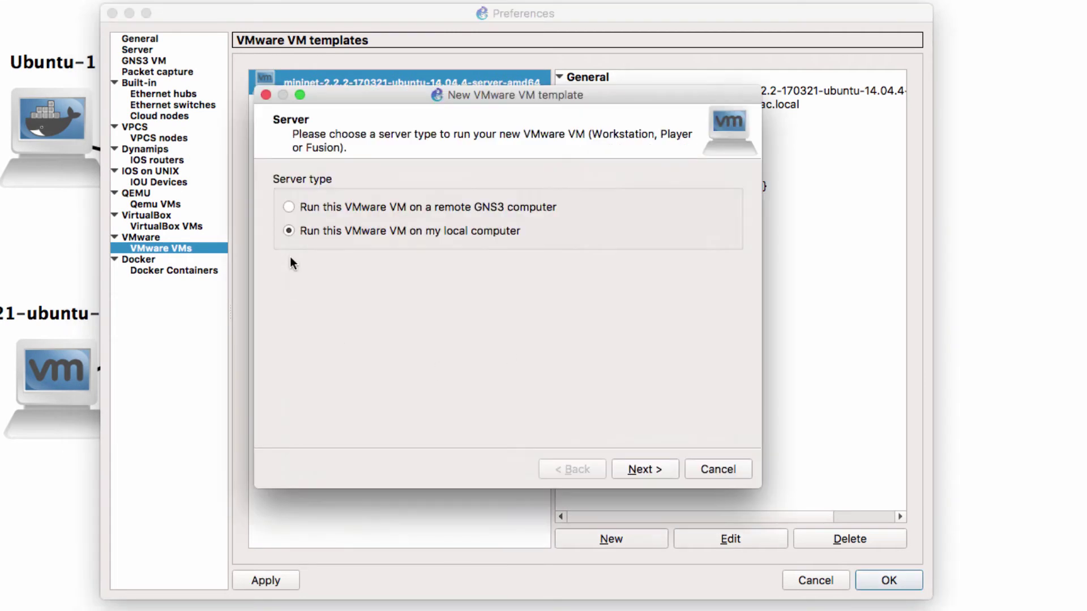
pyautogui.click(650, 468)
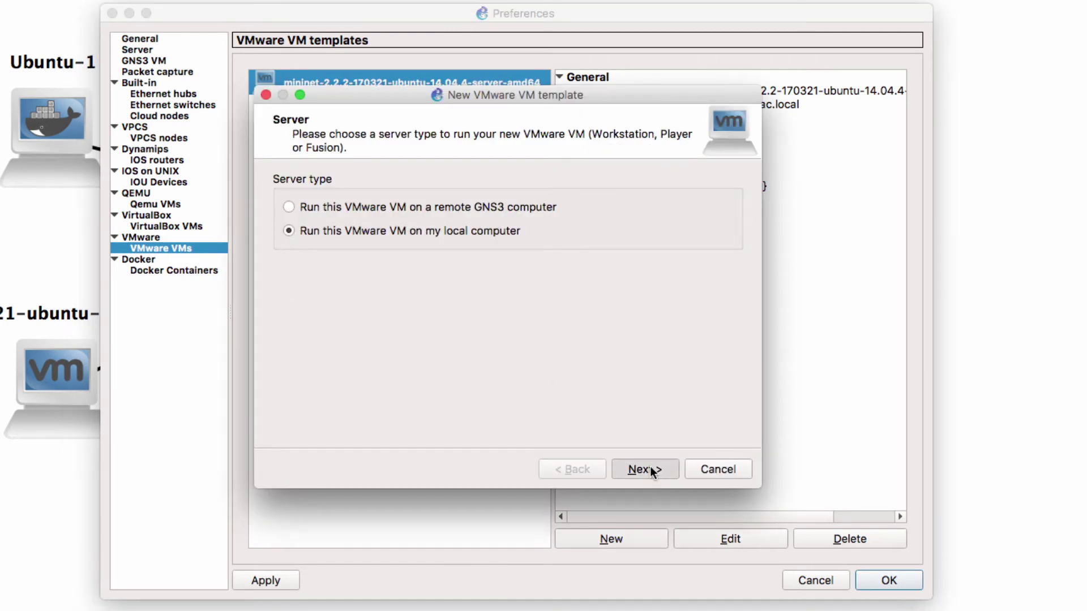
pyautogui.click(501, 186)
pyautogui.click(501, 201)
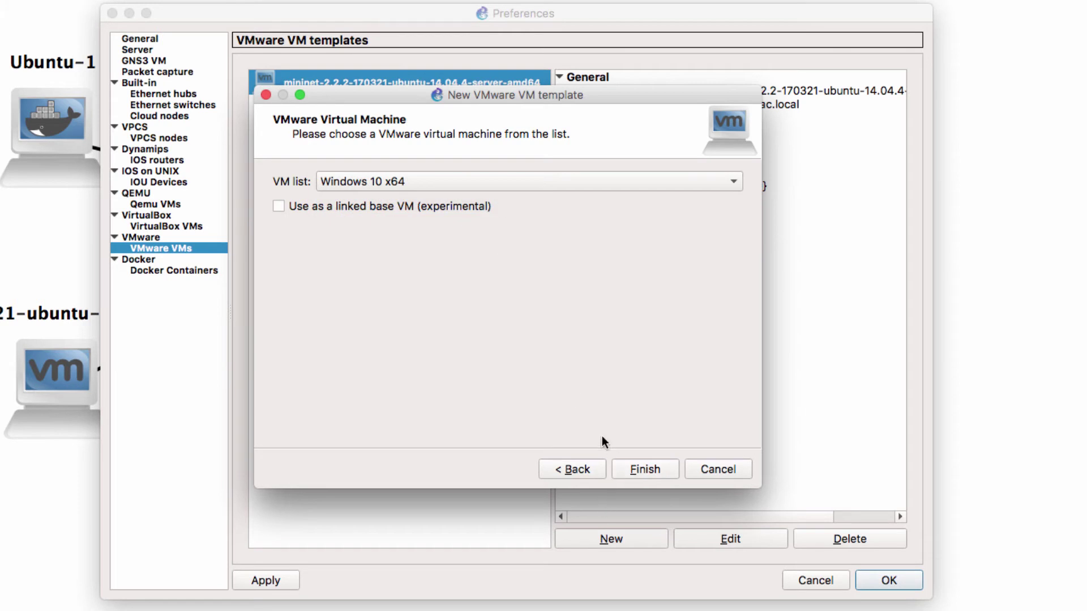
pyautogui.click(626, 467)
# Allow GNS3 to override the non-custom VMware network adapter for the Windows 10 x64 template
pyautogui.click(732, 539)
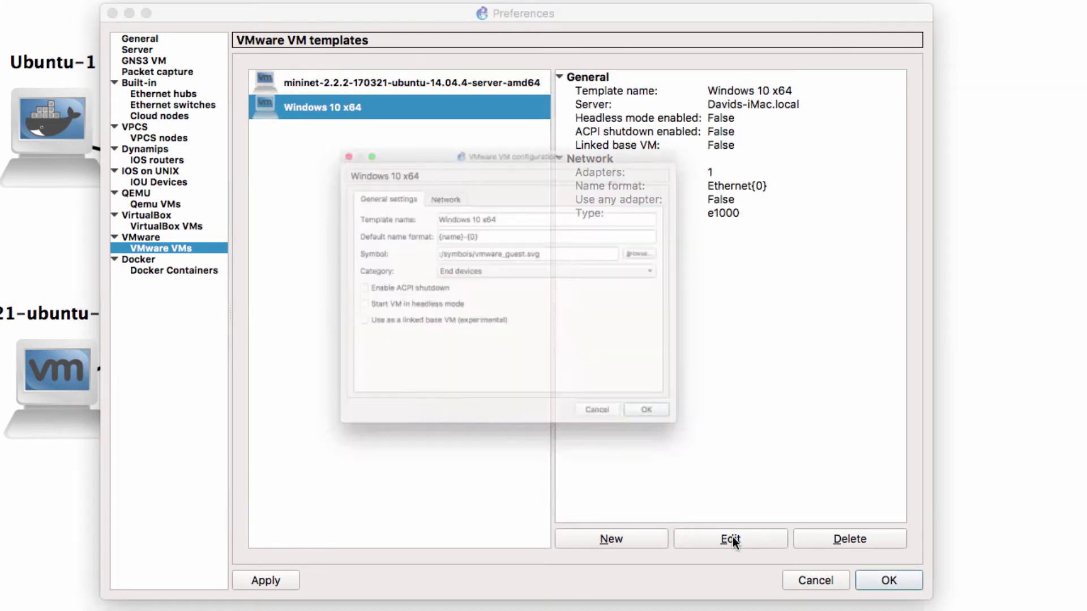
pyautogui.click(408, 161)
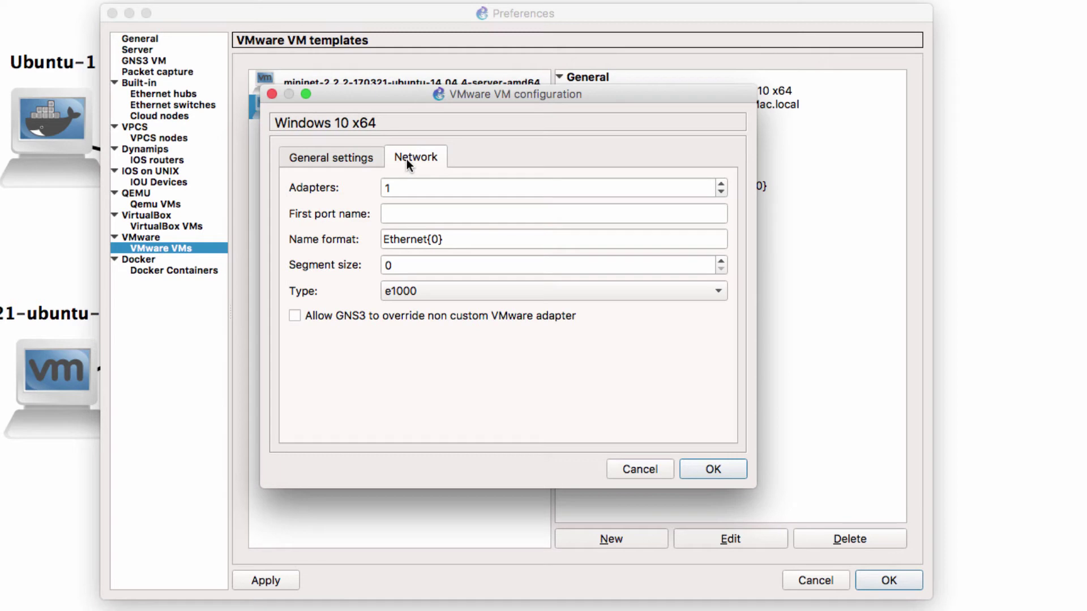
pyautogui.click(369, 314)
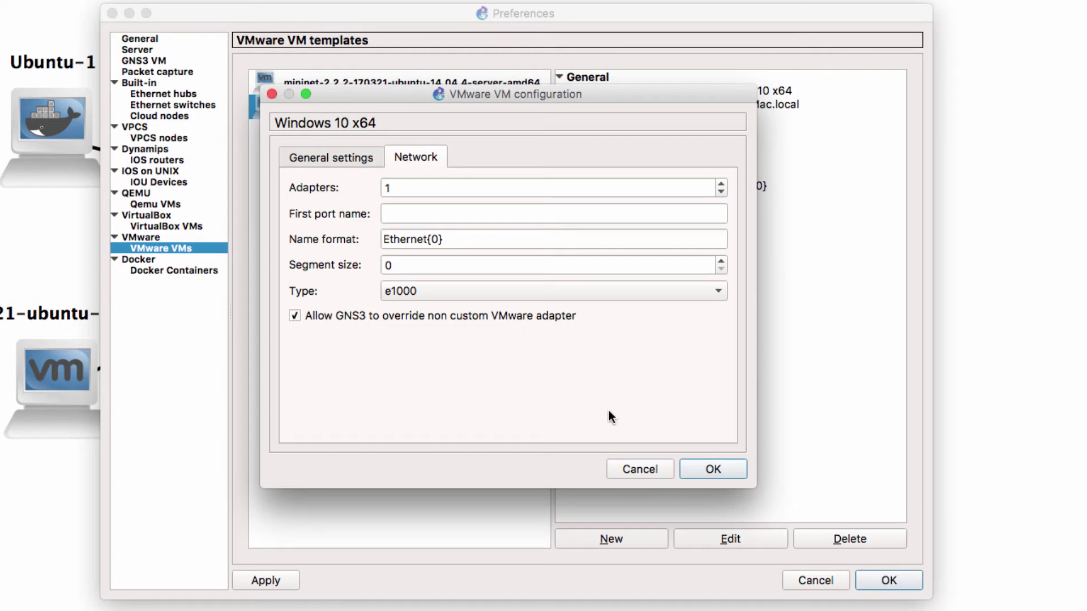
pyautogui.click(702, 469)
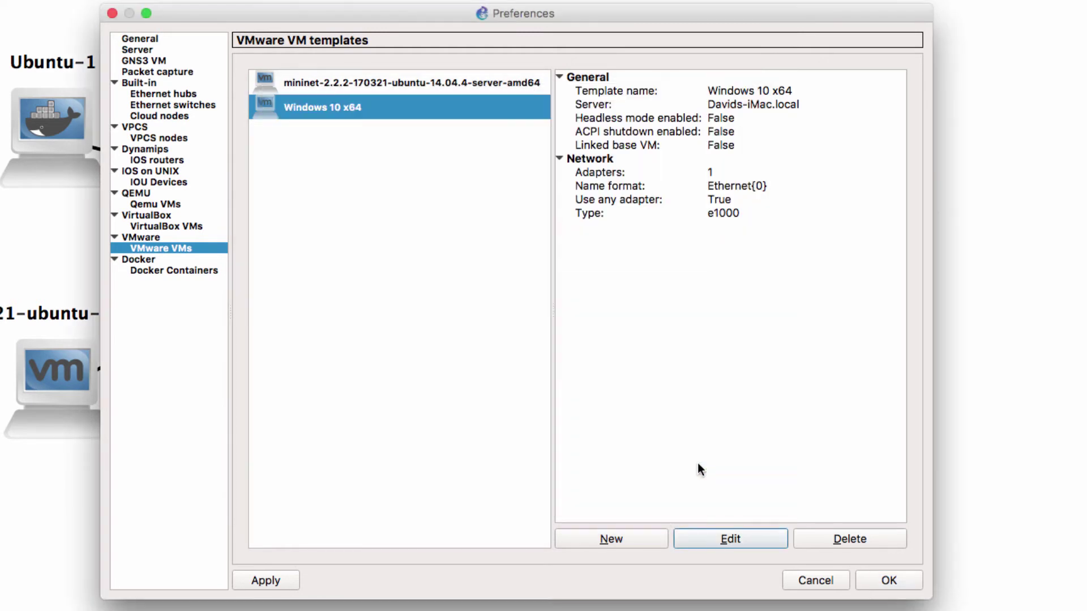
pyautogui.click(876, 582)
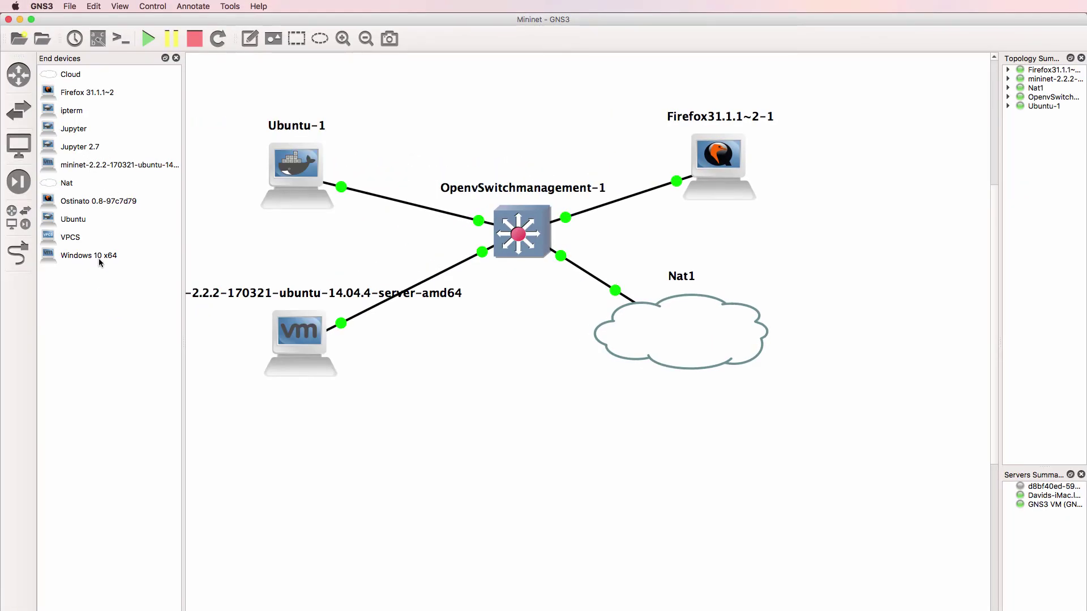
# Place a Windows10x64 node below OpenvSwitchmanagement-1 and link the switch to its Ethernet0
pyautogui.moveTo(99, 262); pyautogui.dragTo(541, 394)
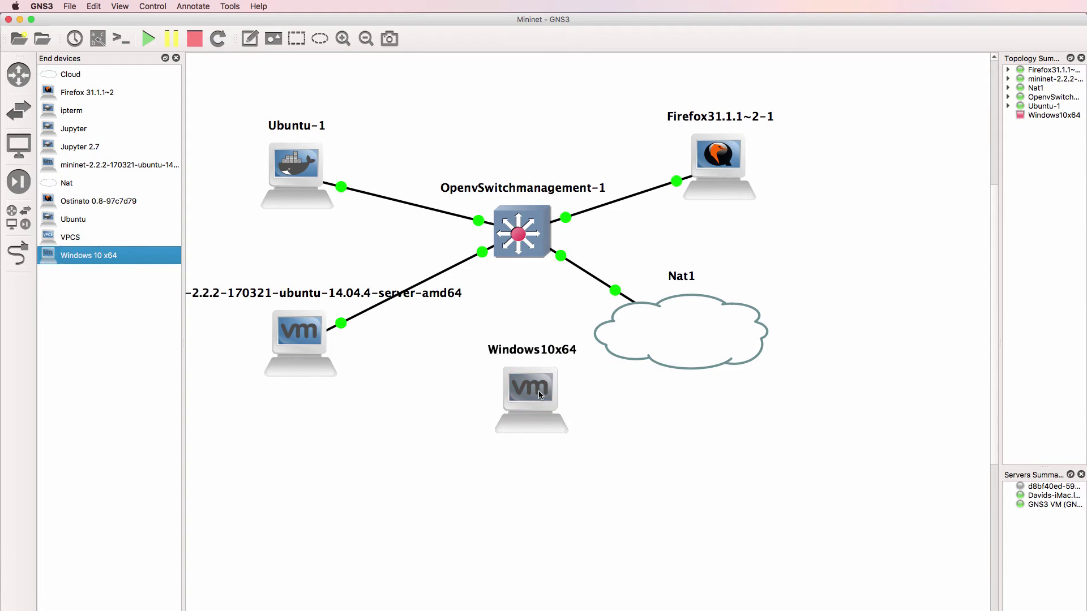
pyautogui.click(18, 253)
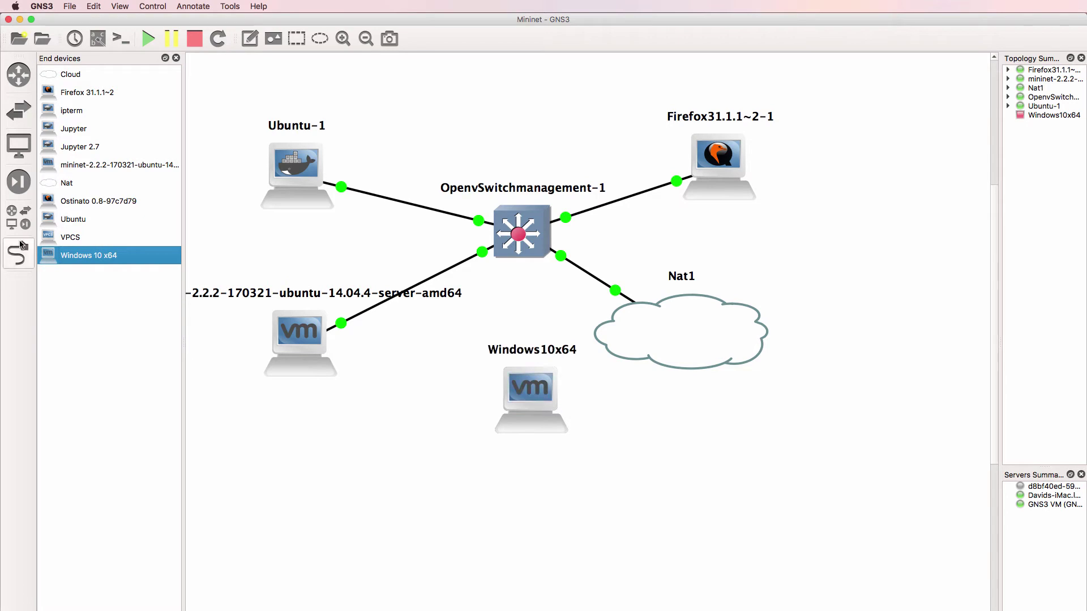
pyautogui.click(538, 233)
pyautogui.click(560, 310)
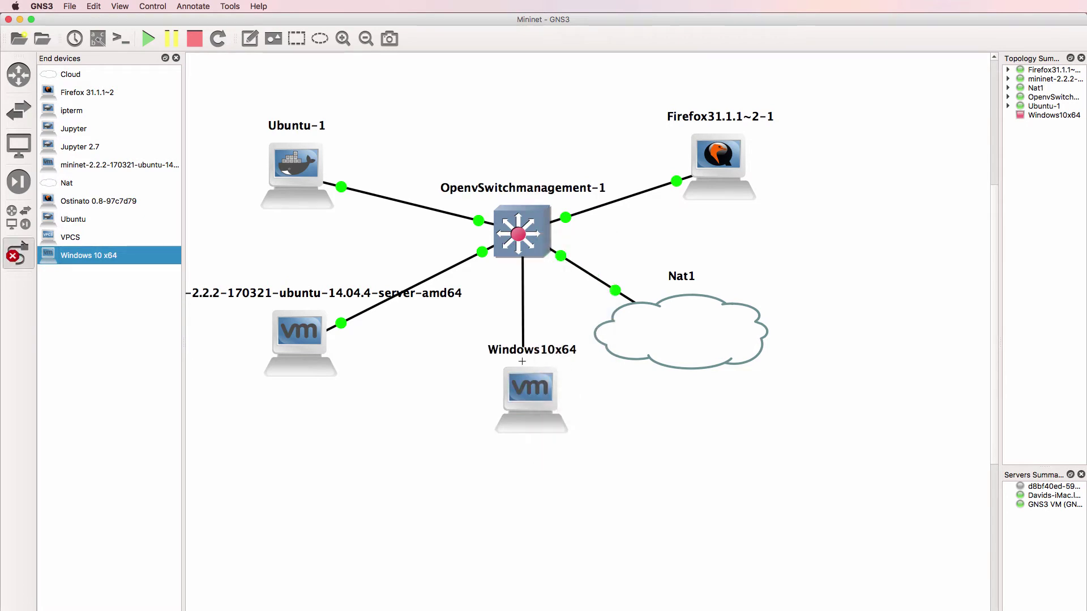
pyautogui.click(532, 384)
pyautogui.click(546, 388)
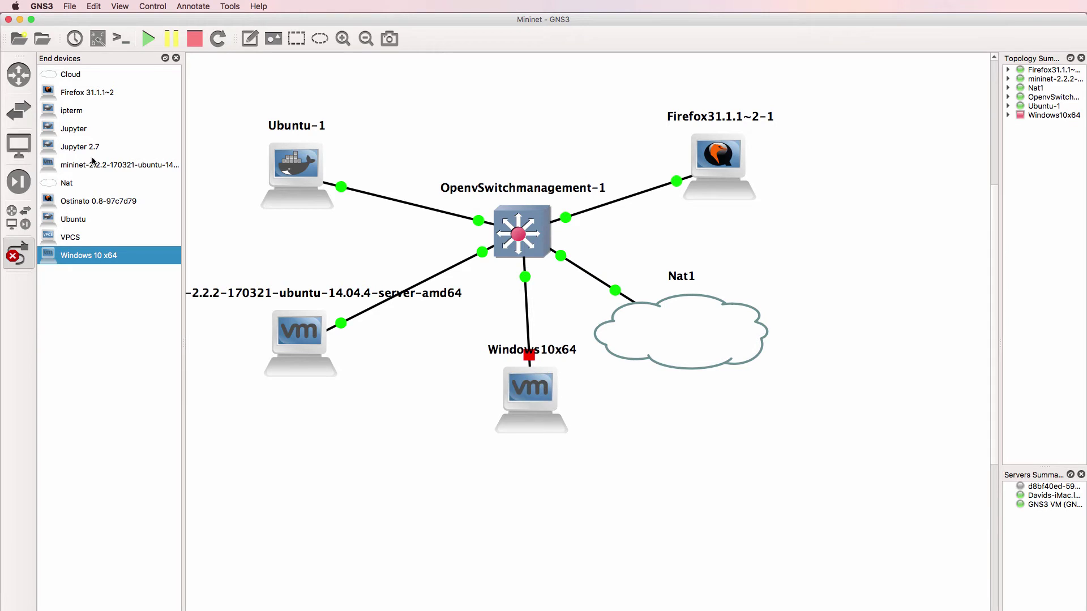
# Exit link mode, dismiss the stray popup, and start the Windows10x64 node
pyautogui.click(176, 58)
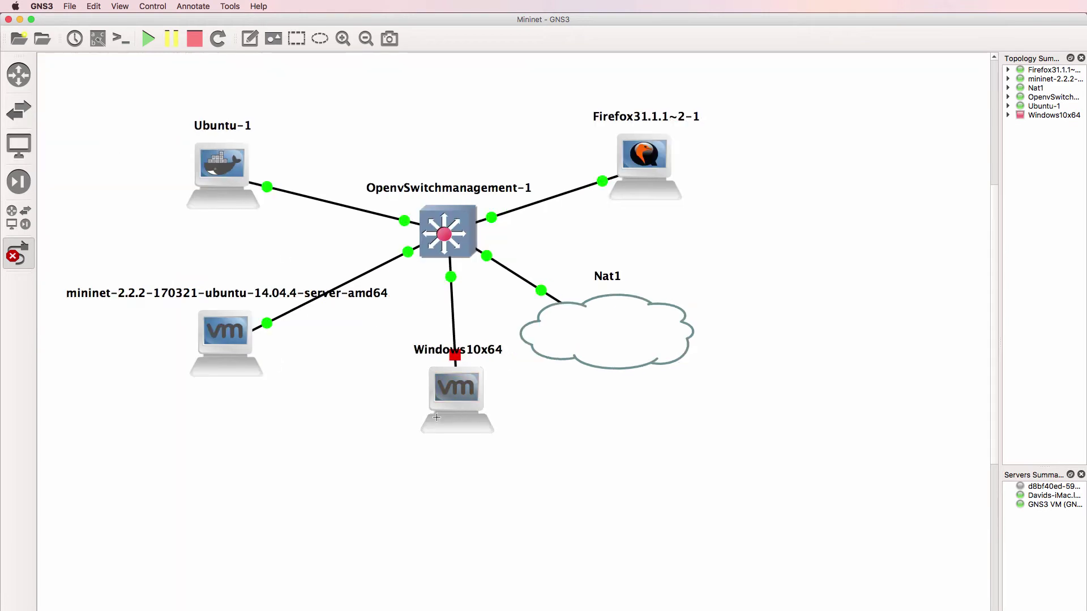
pyautogui.click(462, 414)
pyautogui.click(353, 404)
pyautogui.click(18, 253)
pyautogui.rightClick(440, 371)
pyautogui.click(492, 469)
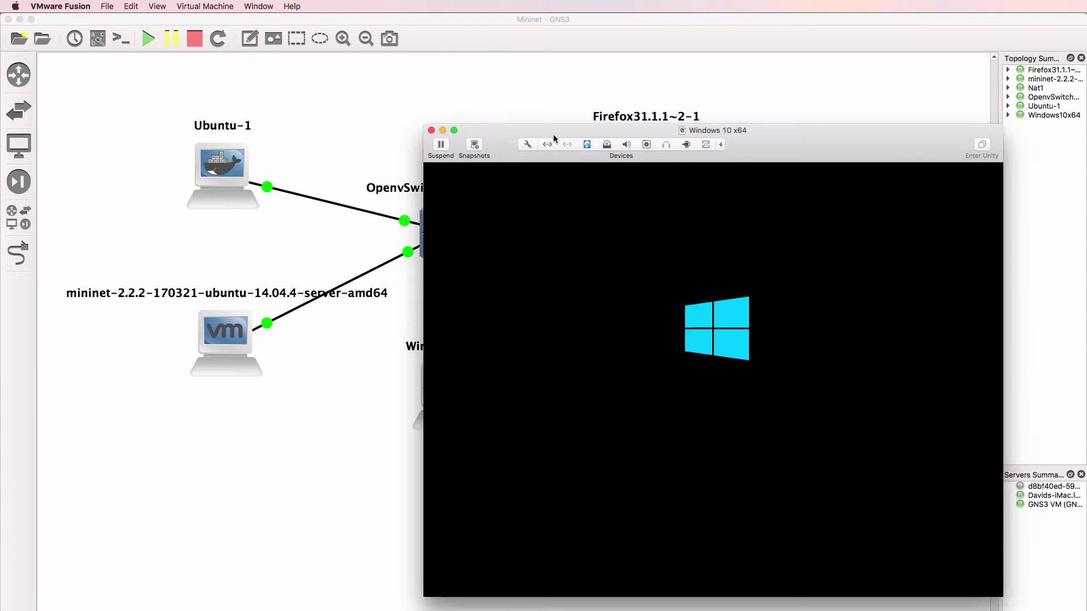
# Once Windows 10 x64 boots, sign in at the lock screen with the account password
pyautogui.moveTo(530, 135); pyautogui.dragTo(605, 141)
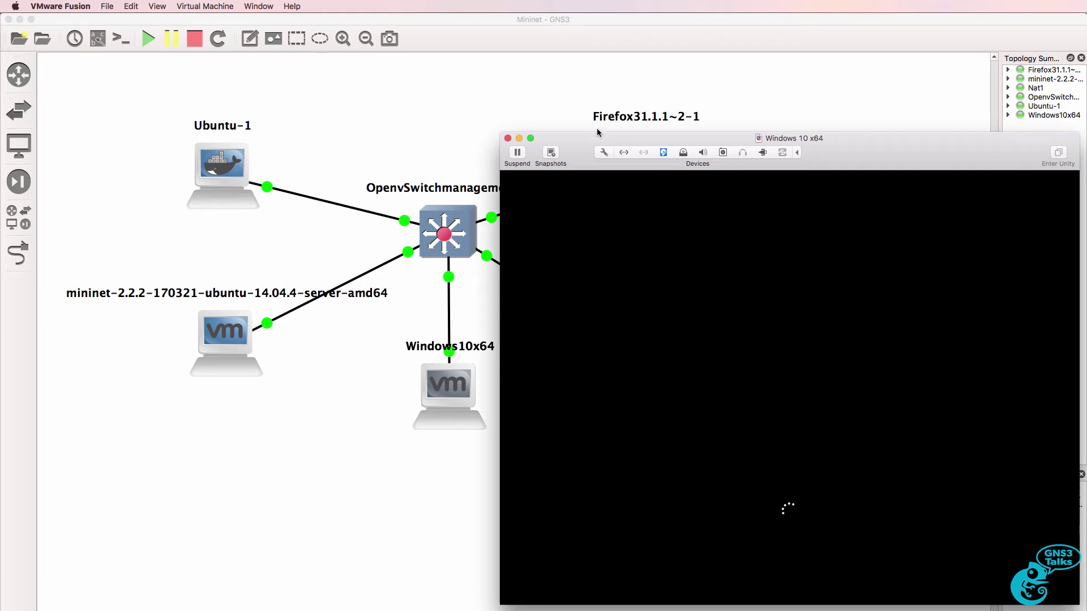
pyautogui.click(780, 383)
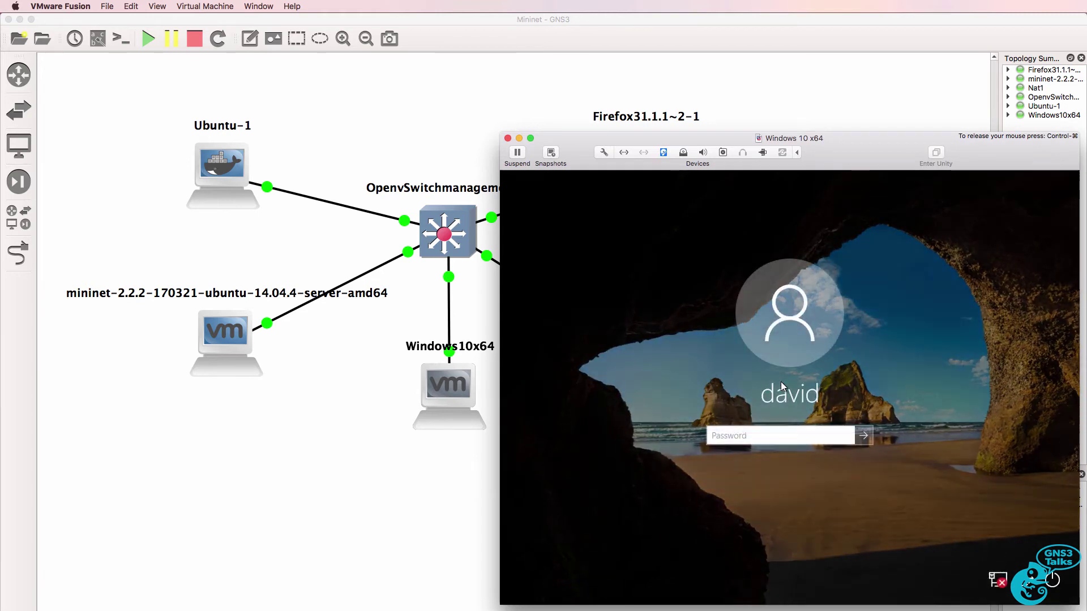
pyautogui.write('*******')
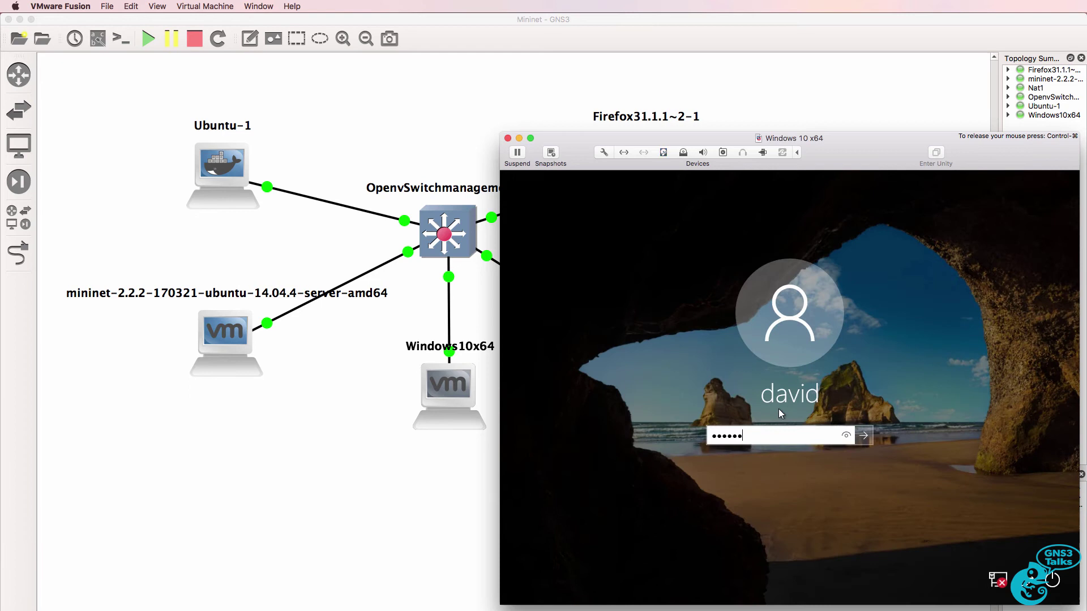
pyautogui.press('Return')
pyautogui.click(746, 593)
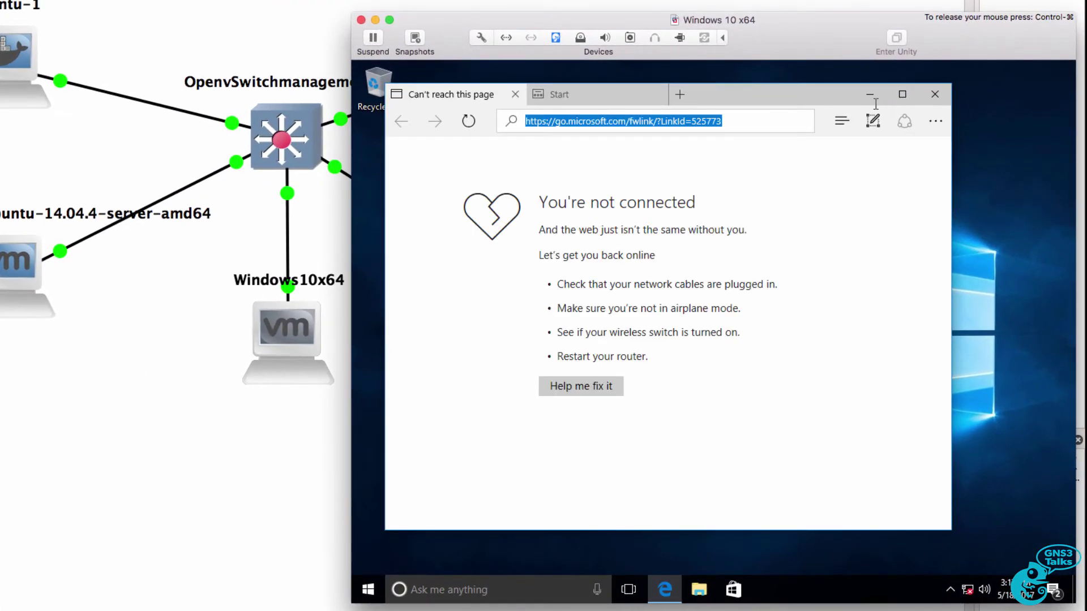
pyautogui.click(902, 94)
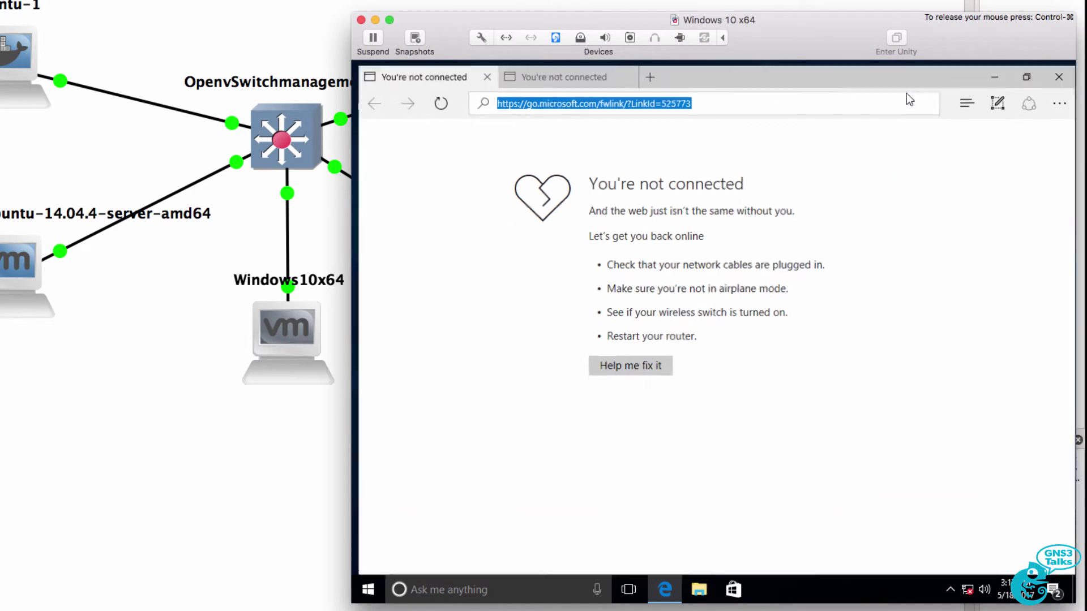
pyautogui.write('htt')
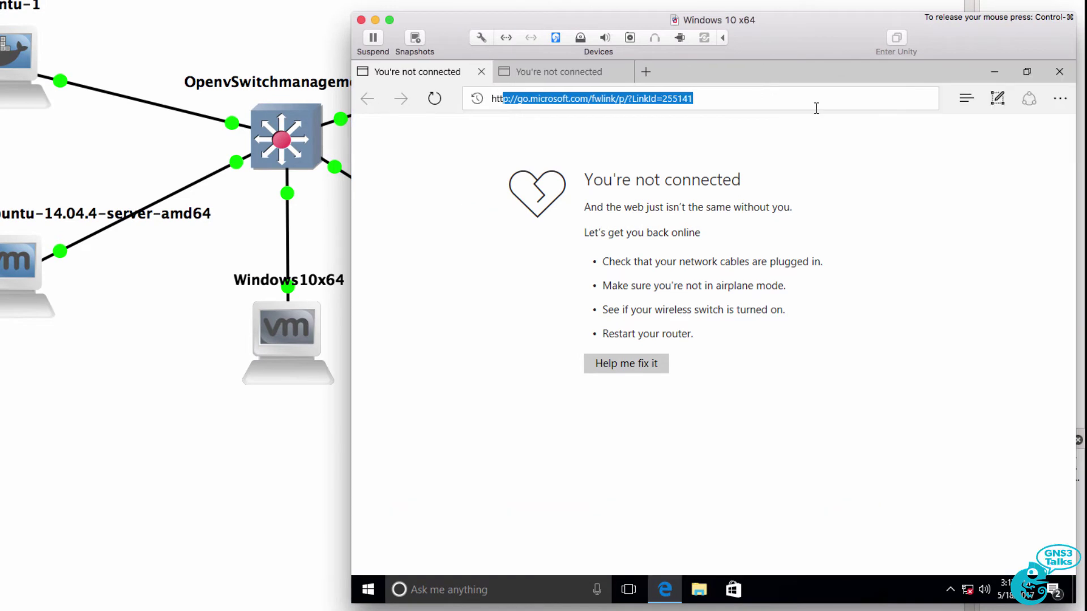
pyautogui.write('p://192.168')
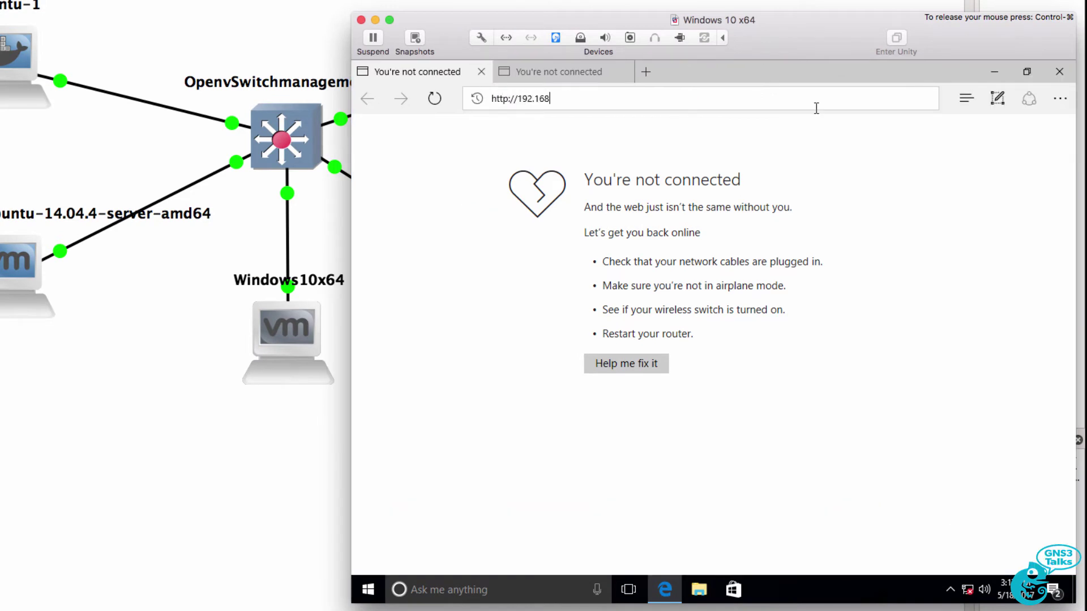
pyautogui.write('.11')
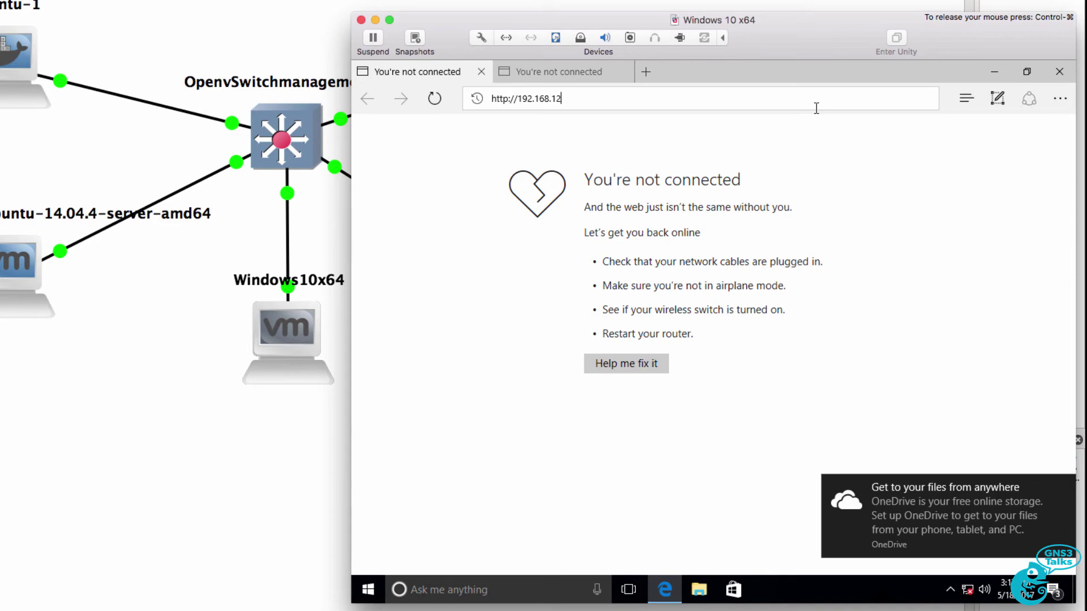
pyautogui.press('super+Tab')
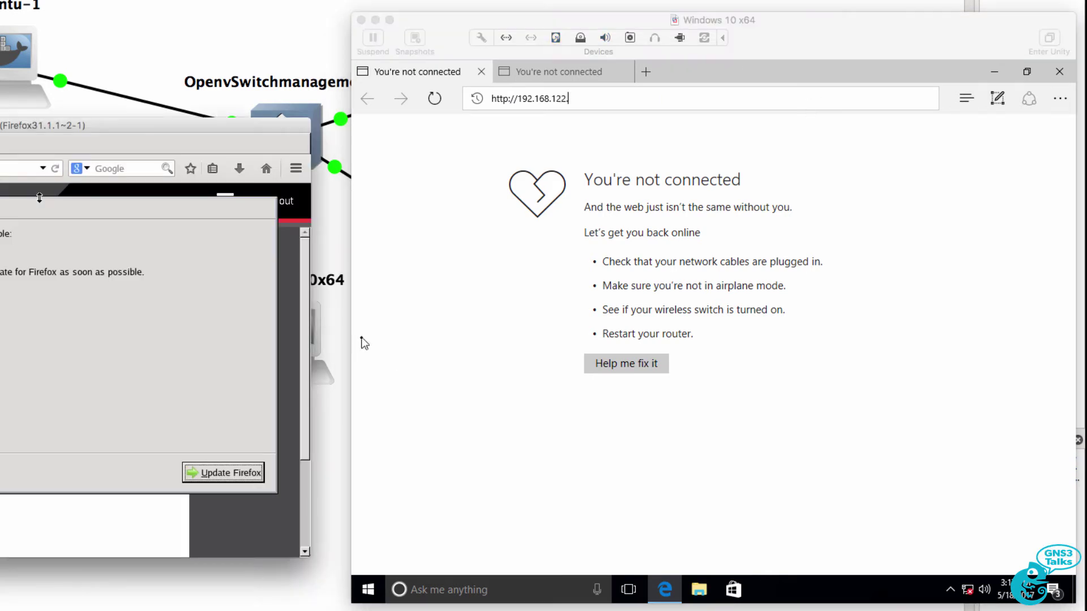
pyautogui.click(595, 100)
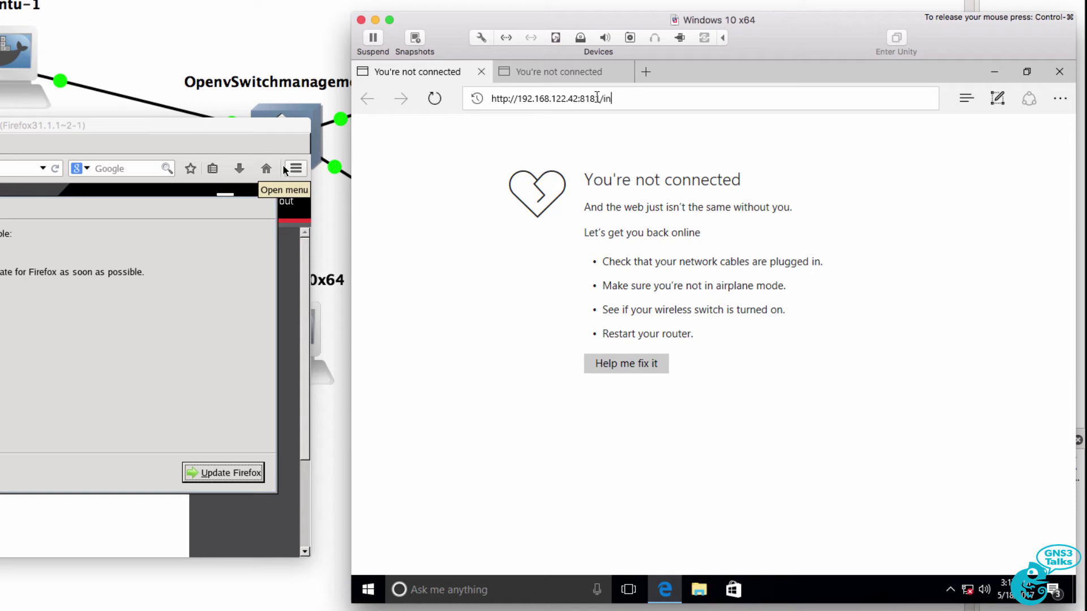
pyautogui.press('Return')
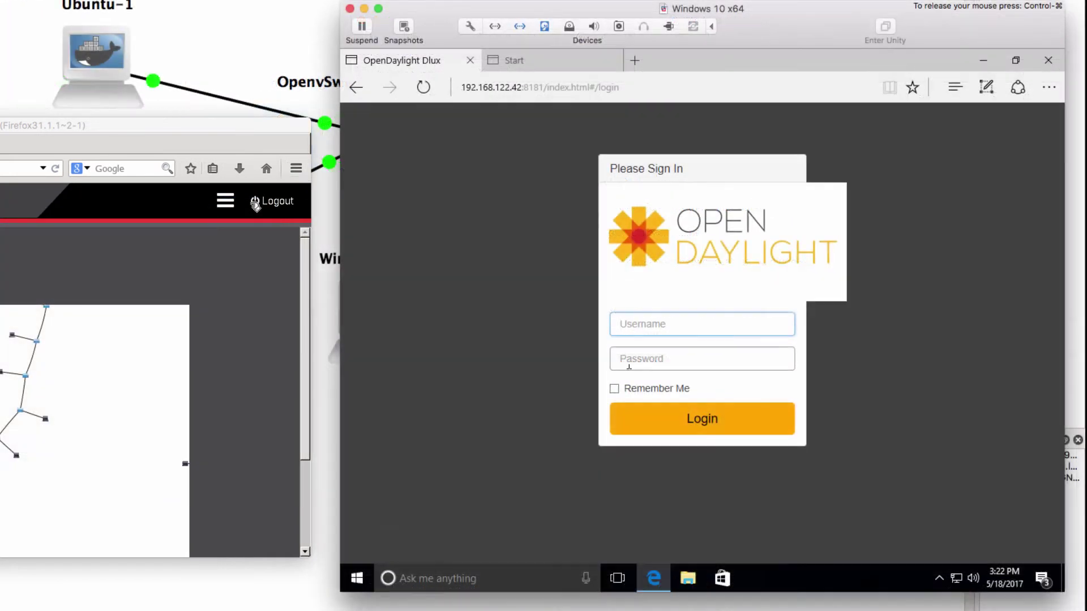
pyautogui.write('ad')
pyautogui.write('adm')
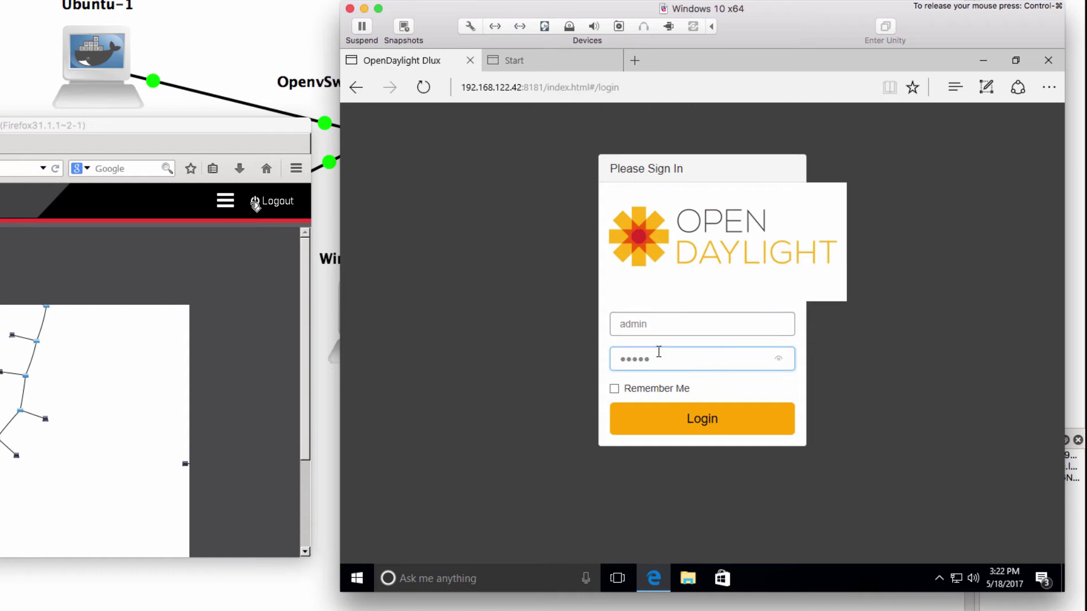
pyautogui.write('in')
pyautogui.click(691, 428)
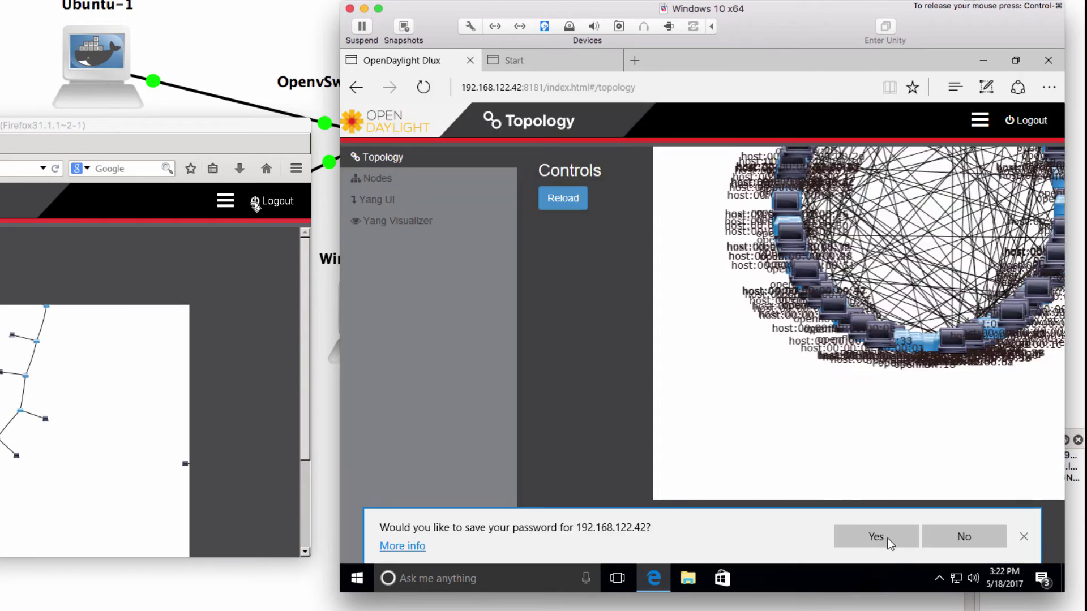
pyautogui.click(881, 536)
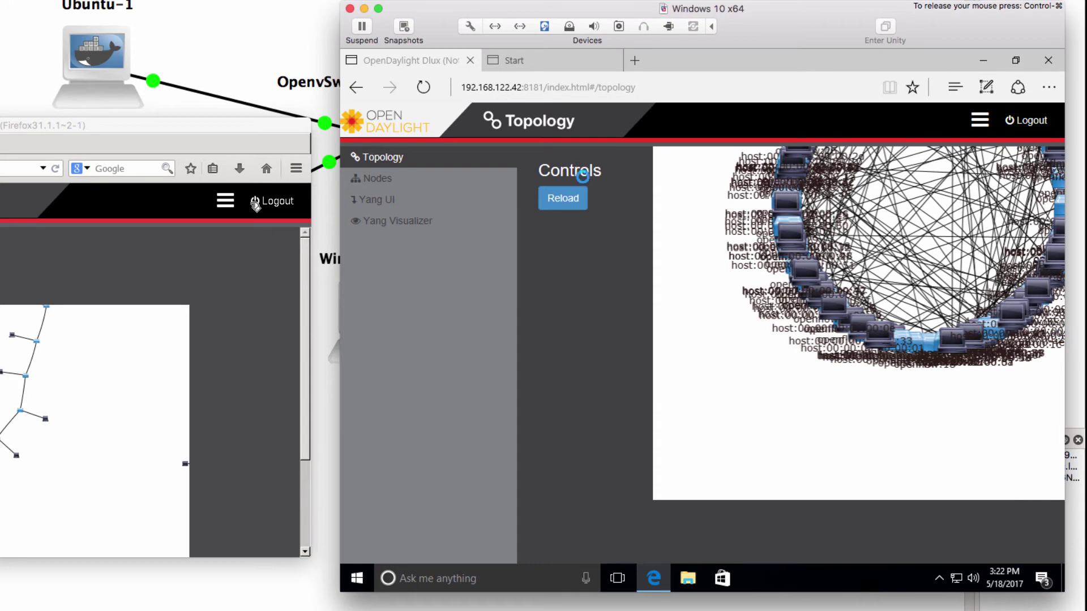
pyautogui.click(975, 125)
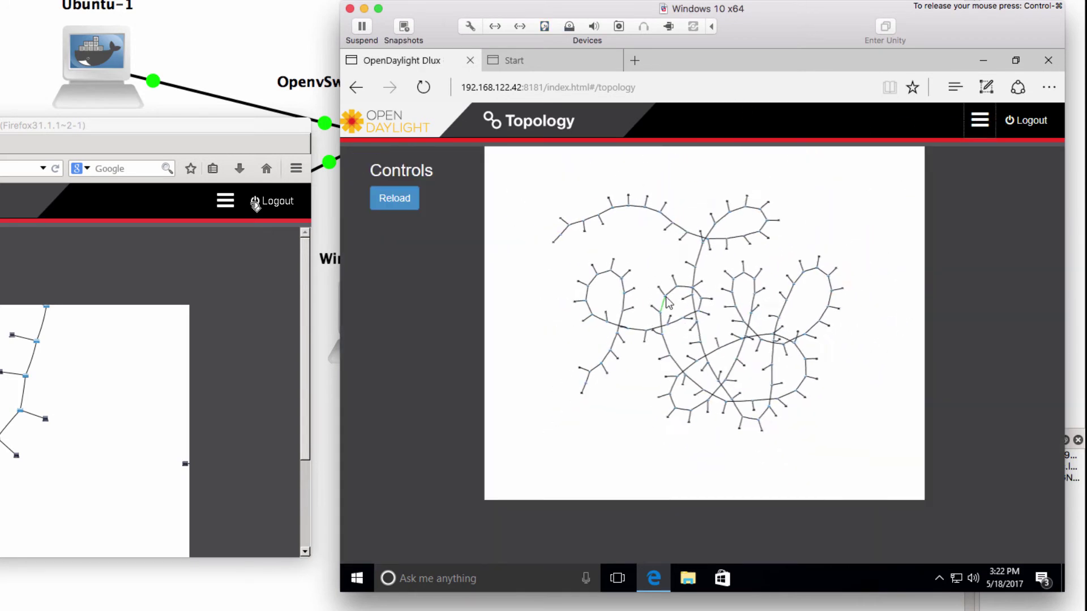
pyautogui.scroll(10, 667, 303)
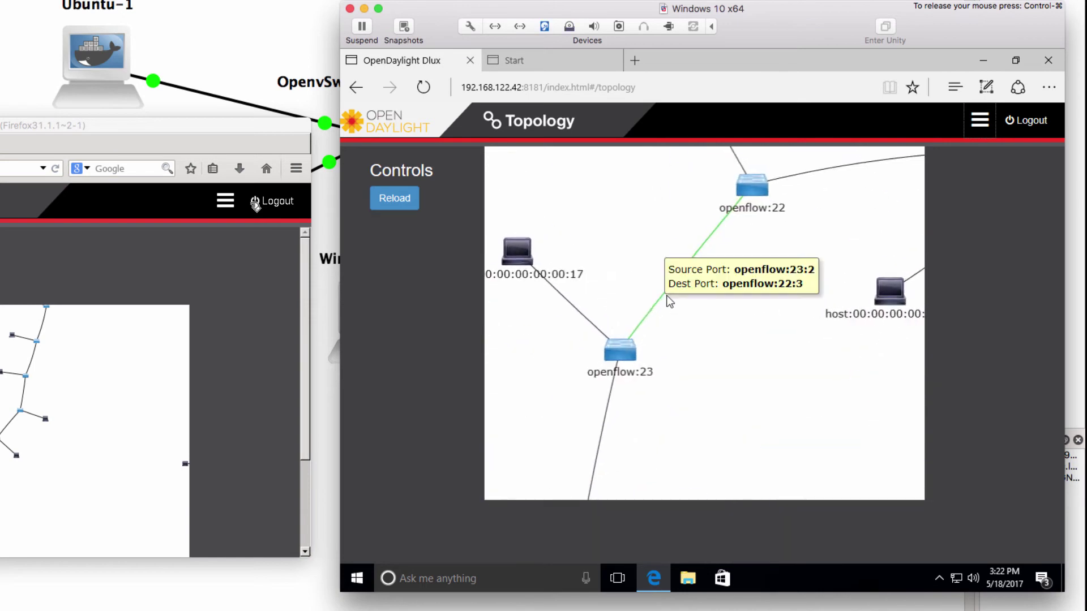
pyautogui.scroll(4, 667, 296)
pyautogui.moveTo(666, 332); pyautogui.dragTo(920, 331)
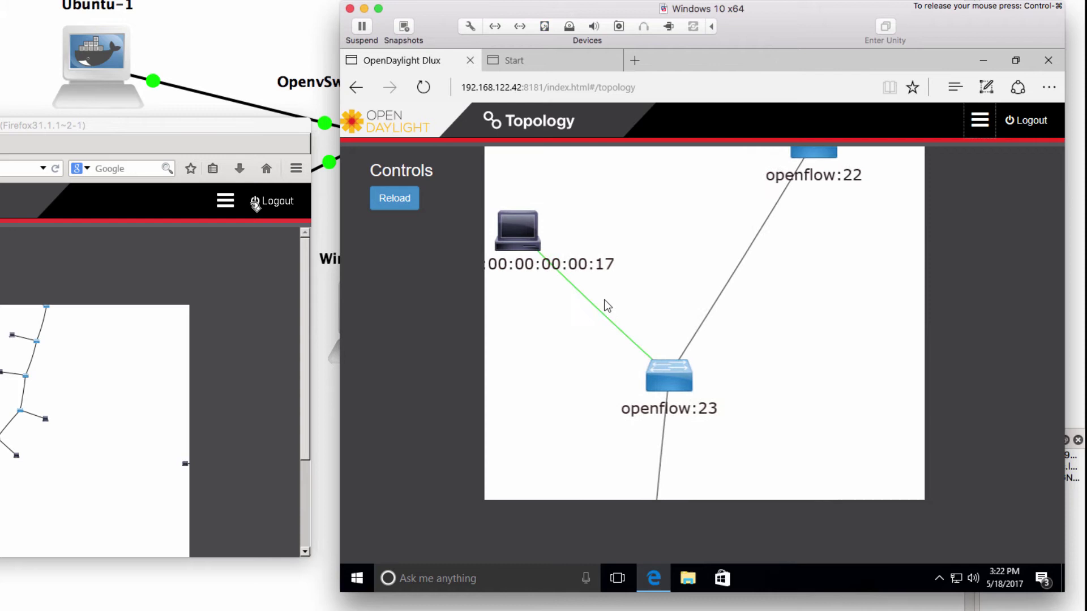
pyautogui.moveTo(817, 194); pyautogui.dragTo(772, 395)
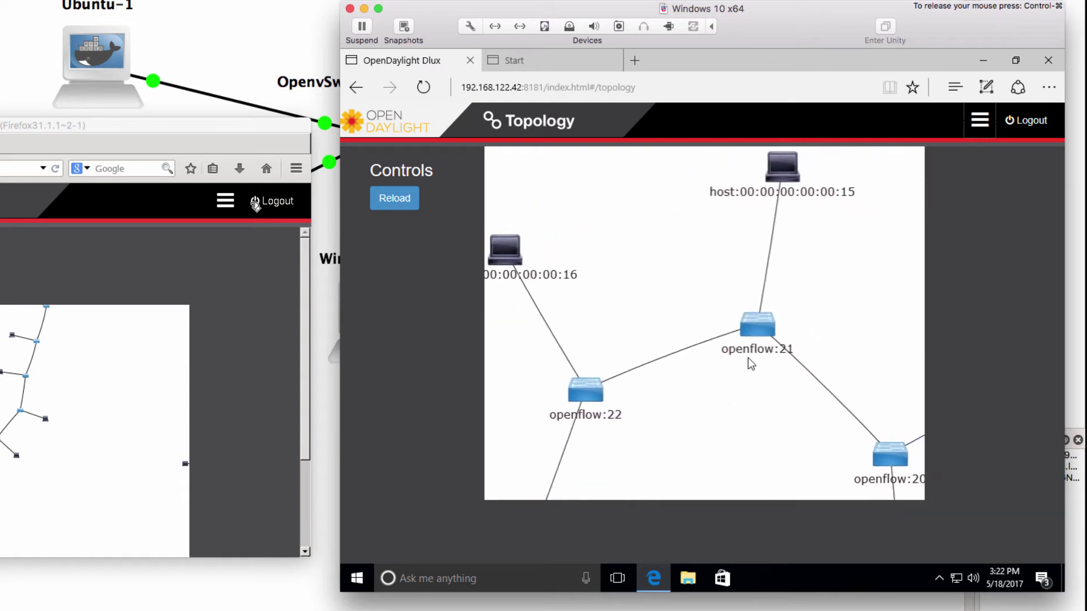
pyautogui.moveTo(728, 168); pyautogui.dragTo(760, 244)
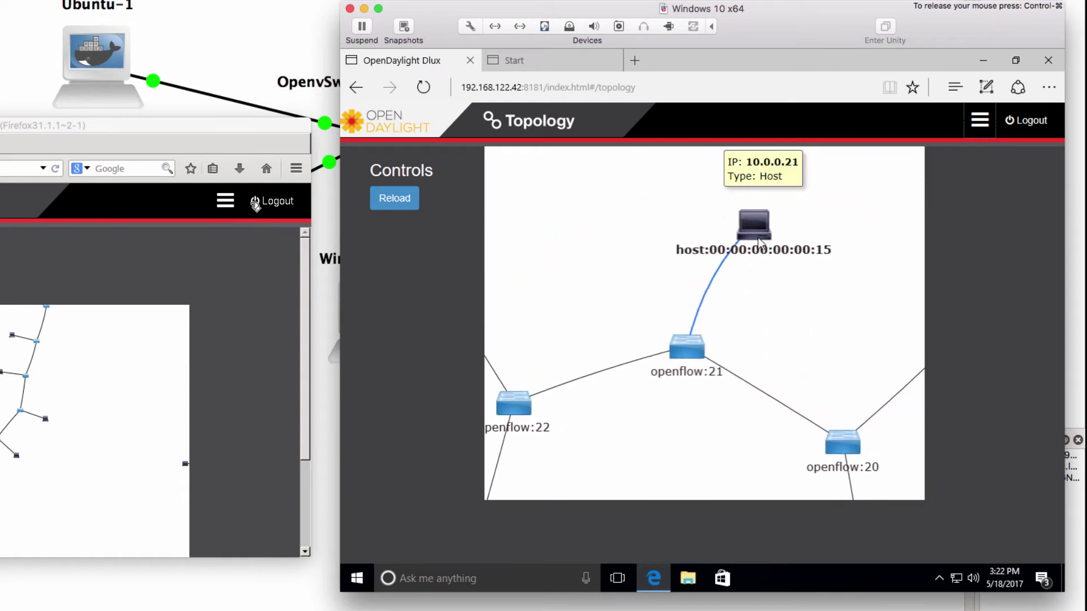
pyautogui.scroll(-10, 736, 333)
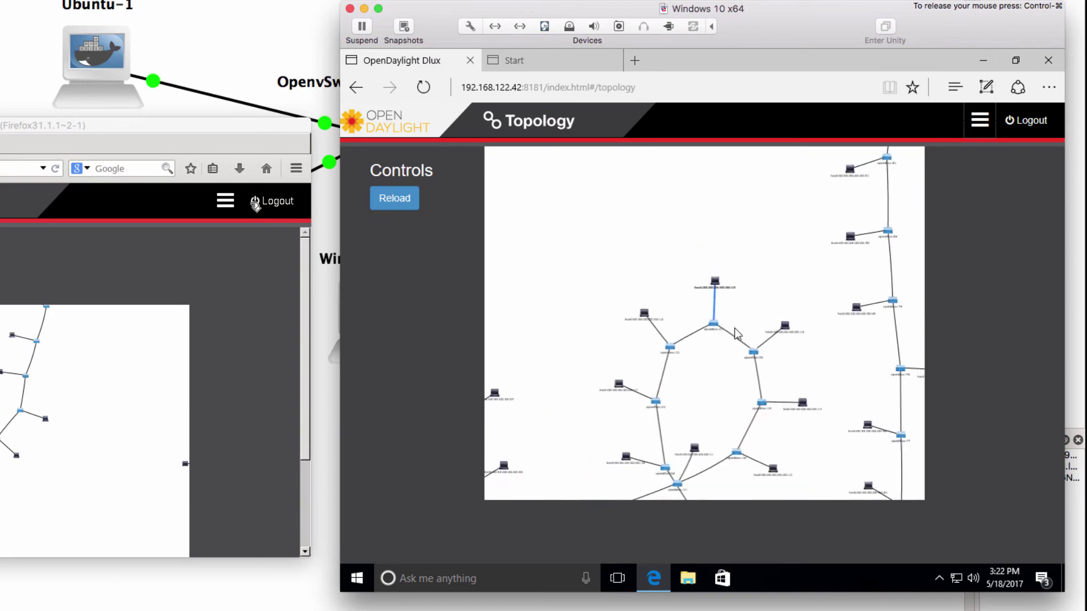
pyautogui.scroll(-5, 736, 333)
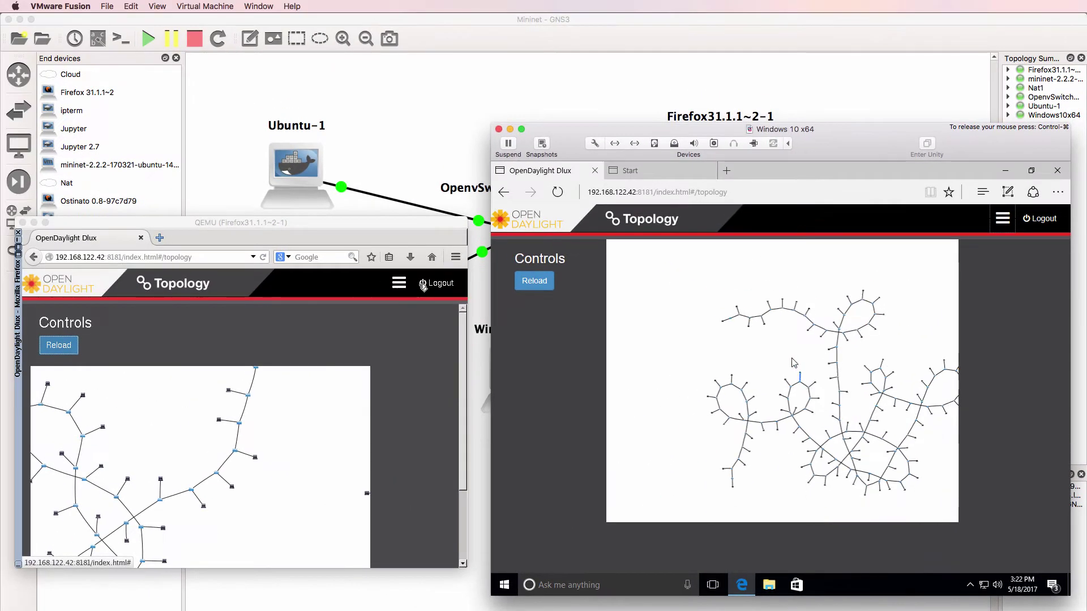
# Close the QEMU Firefox window and stop the Firefox node in GNS3
pyautogui.click(22, 222)
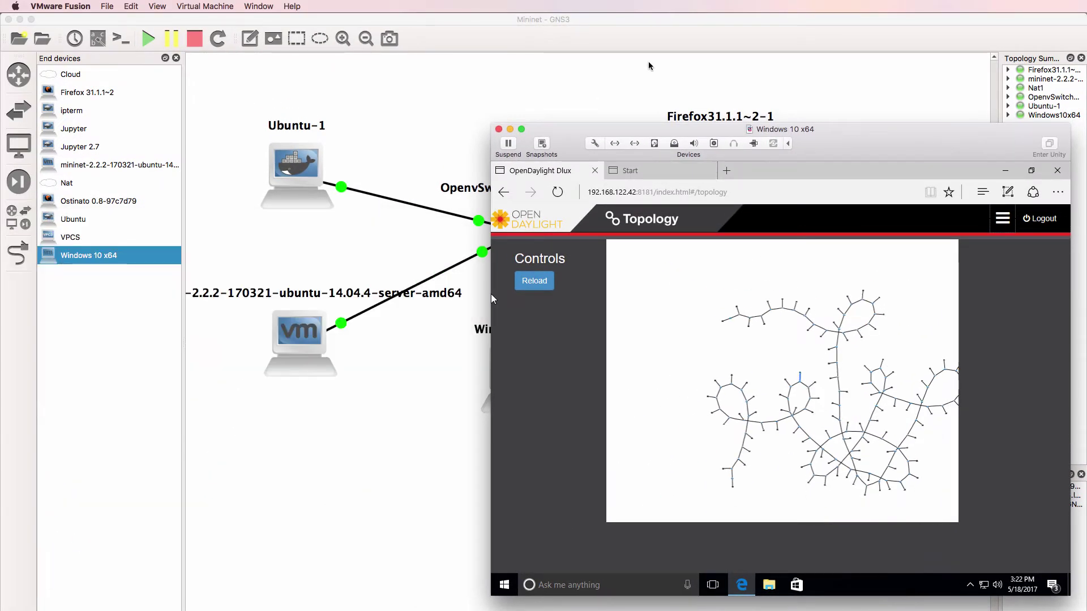
pyautogui.click(491, 294)
pyautogui.rightClick(718, 146)
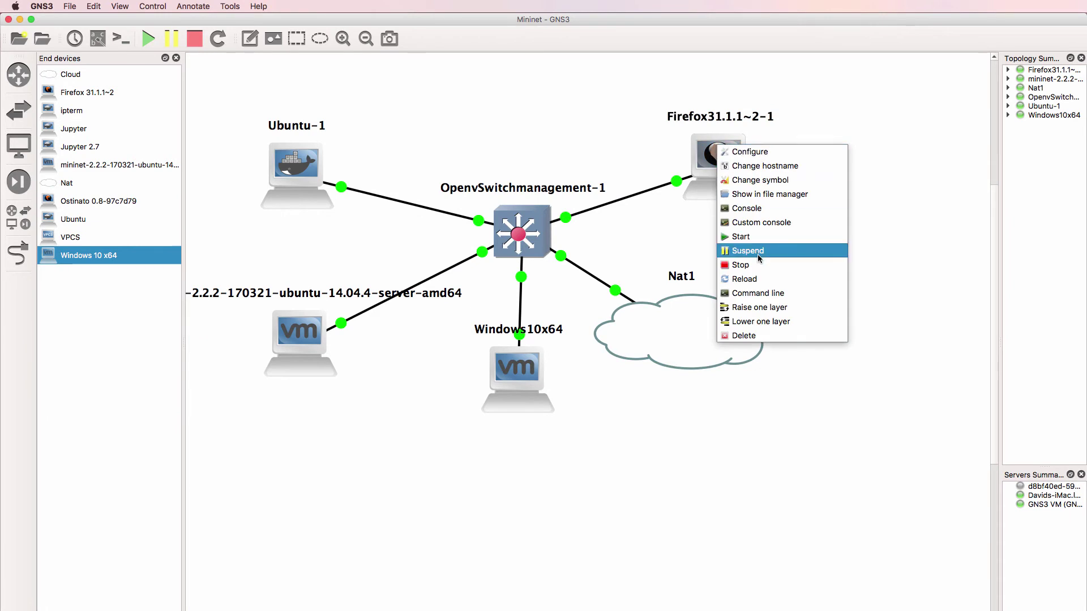
pyautogui.click(741, 265)
# Zoom the DLUX graph in on openflow:99 and openflow:100 with hosts 63 and 64
pyautogui.press('super+Tab')
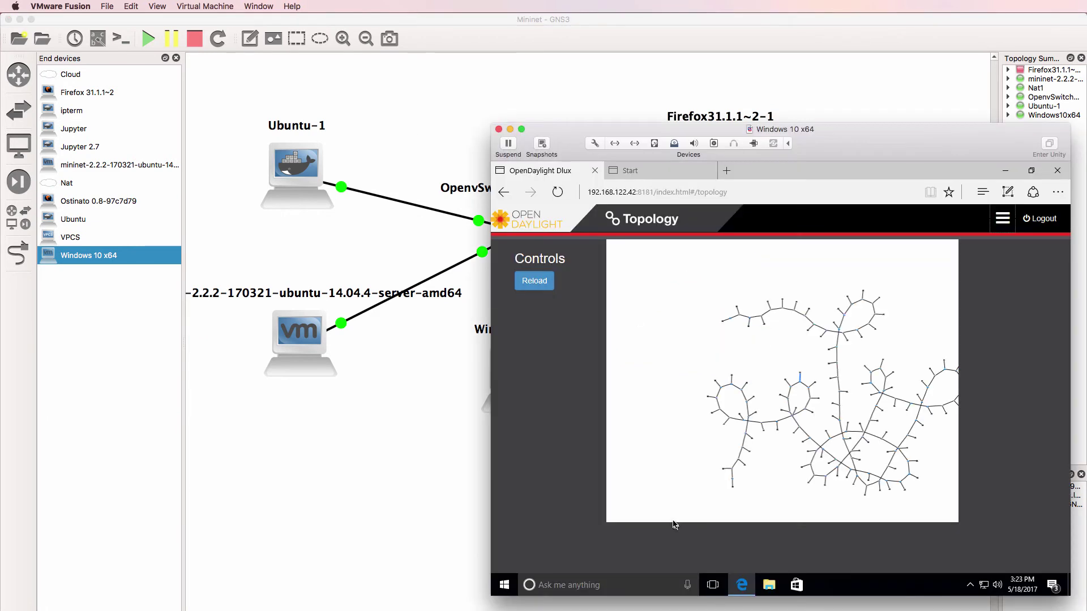
pyautogui.scroll(5, 774, 351)
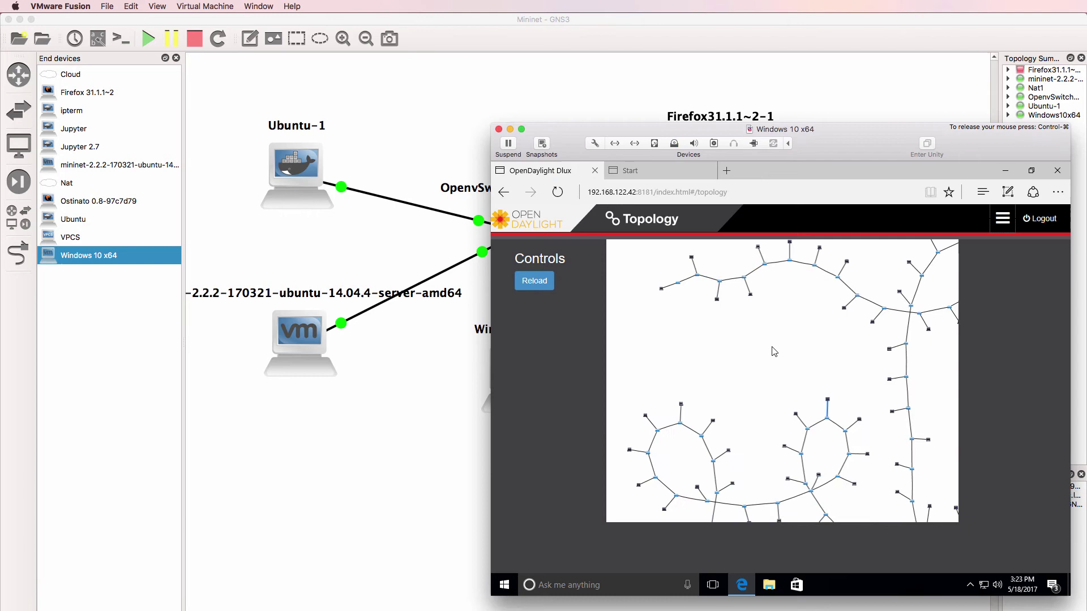
pyautogui.scroll(5, 772, 347)
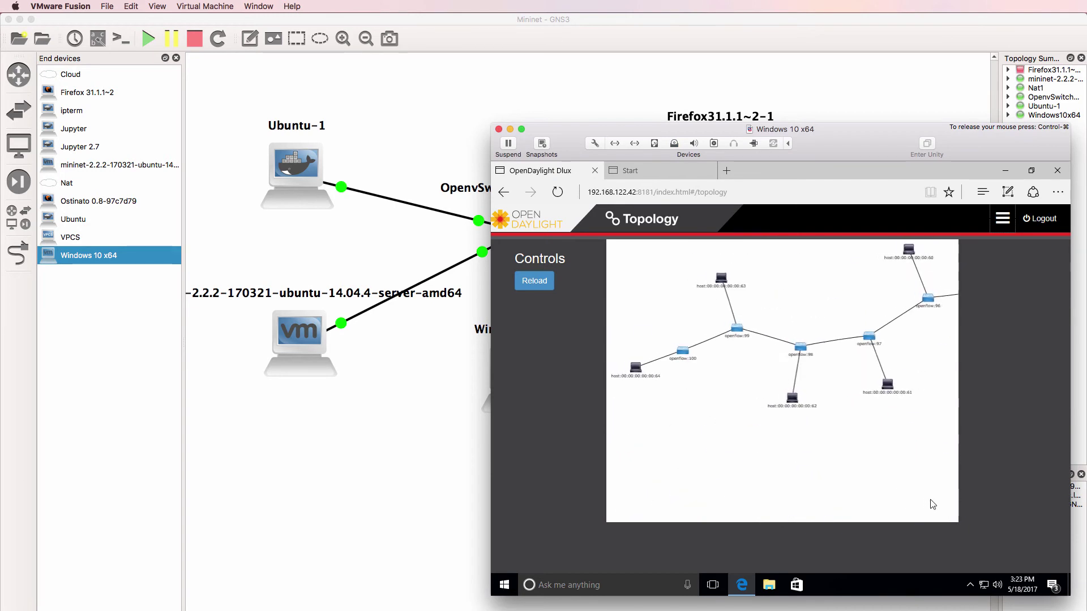
pyautogui.scroll(5, 827, 439)
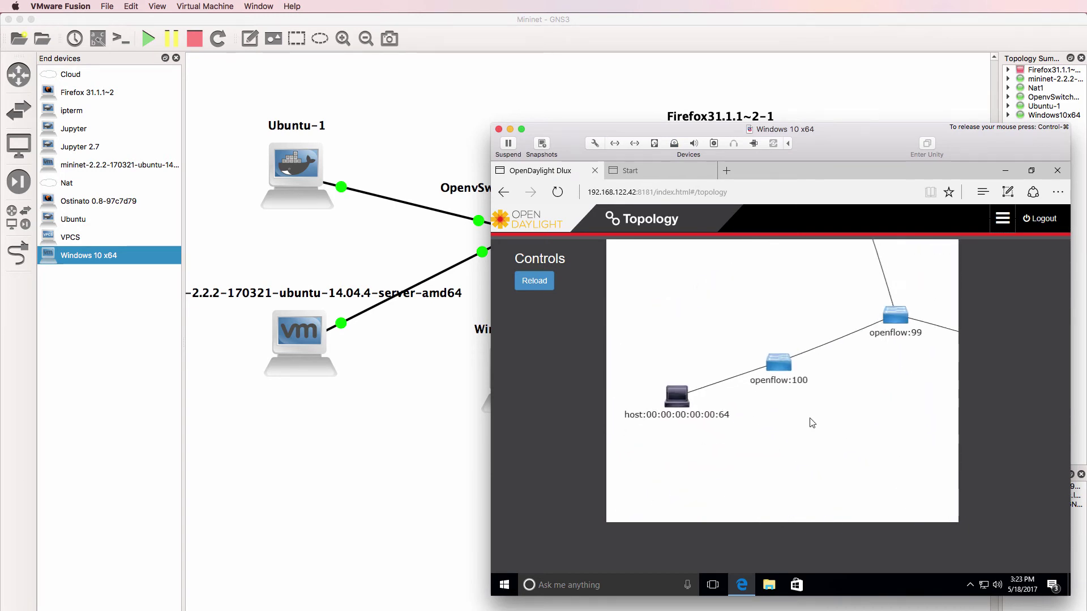
pyautogui.moveTo(813, 423); pyautogui.dragTo(766, 473)
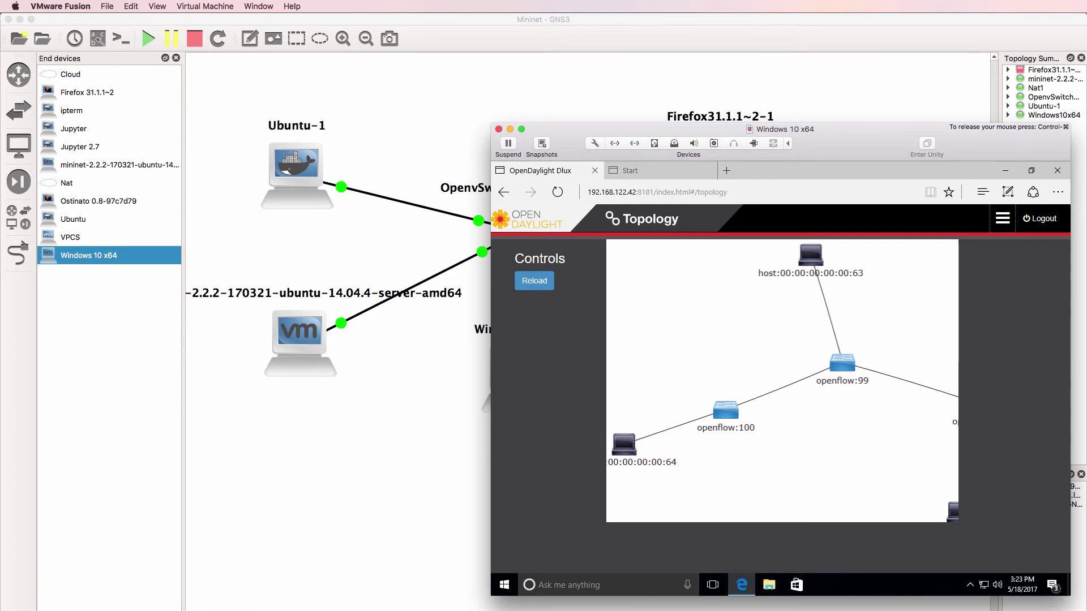
# Exit the 100-switch Mininet network at the mininet> prompt
pyautogui.press('super+Tab')
pyautogui.write('exit')
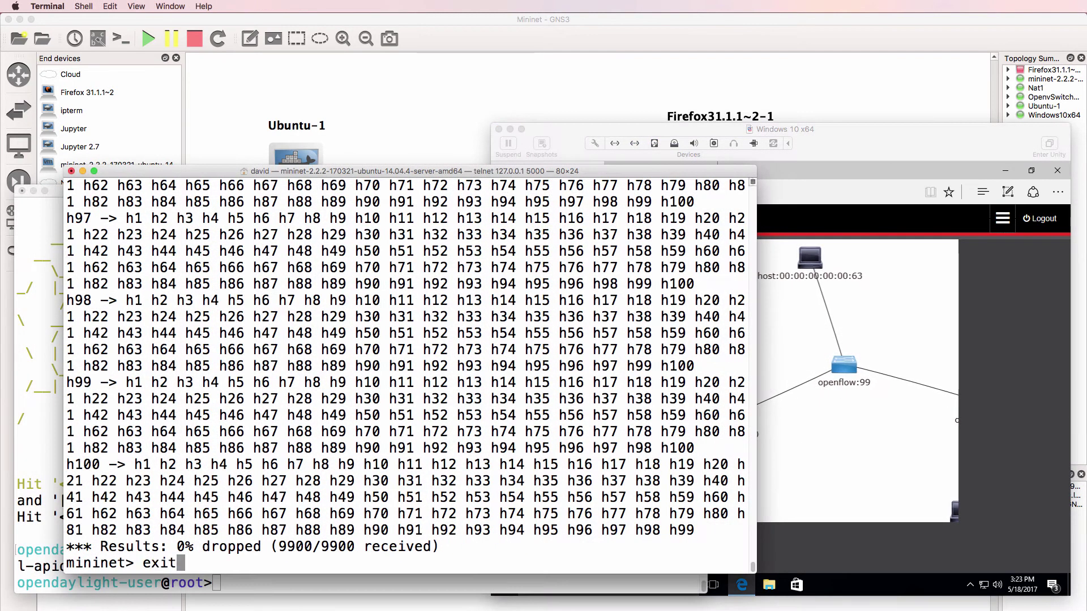
pyautogui.press('Return')
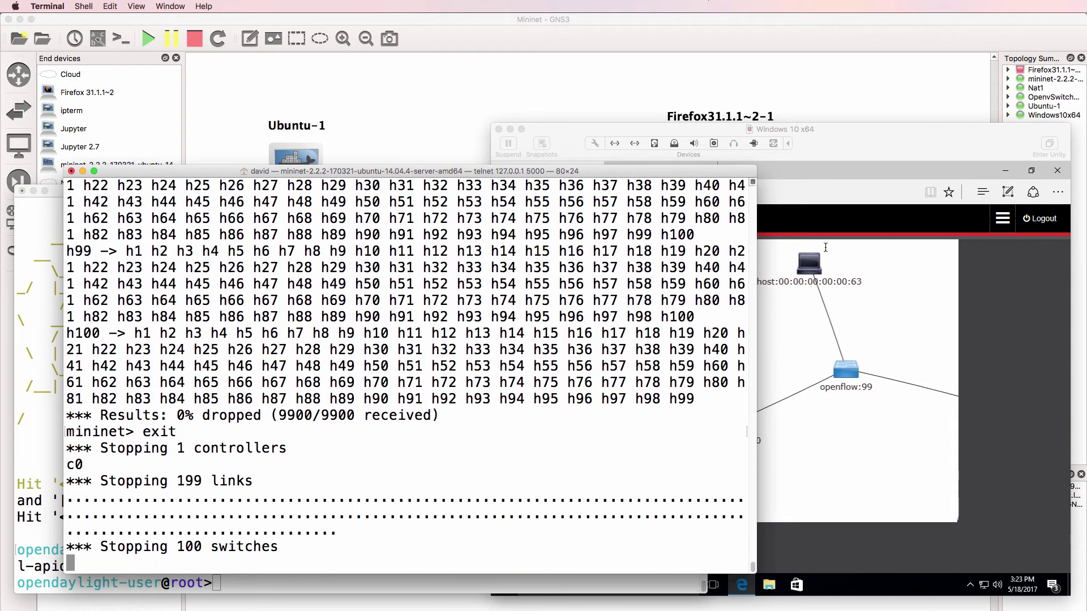
# Refresh the DLUX Topology page so it shows only the single leftover host
pyautogui.click(826, 248)
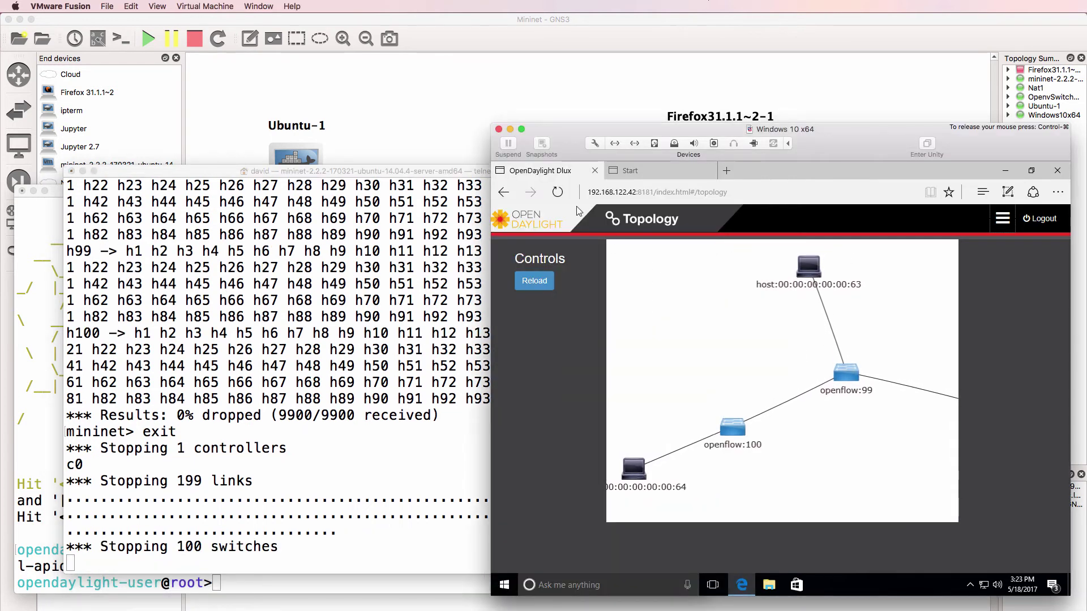
pyautogui.click(558, 192)
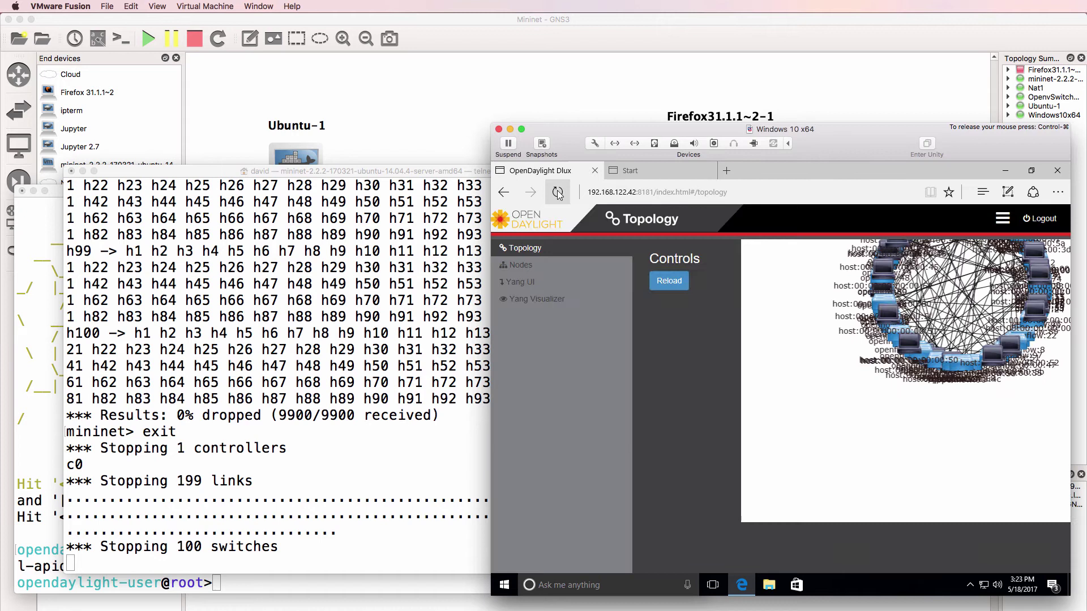
pyautogui.click(671, 282)
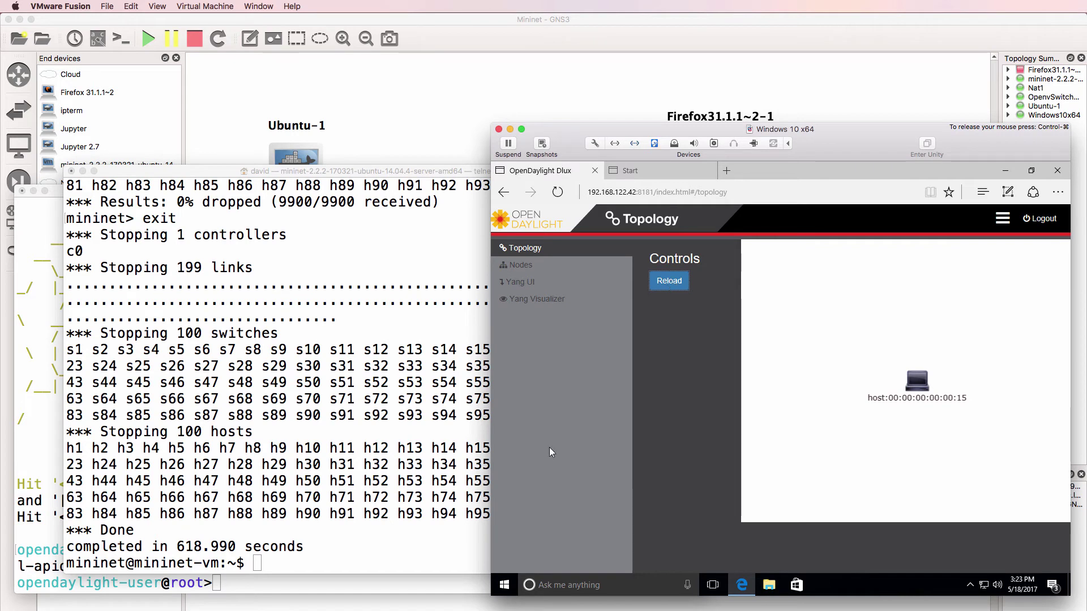
pyautogui.click(360, 429)
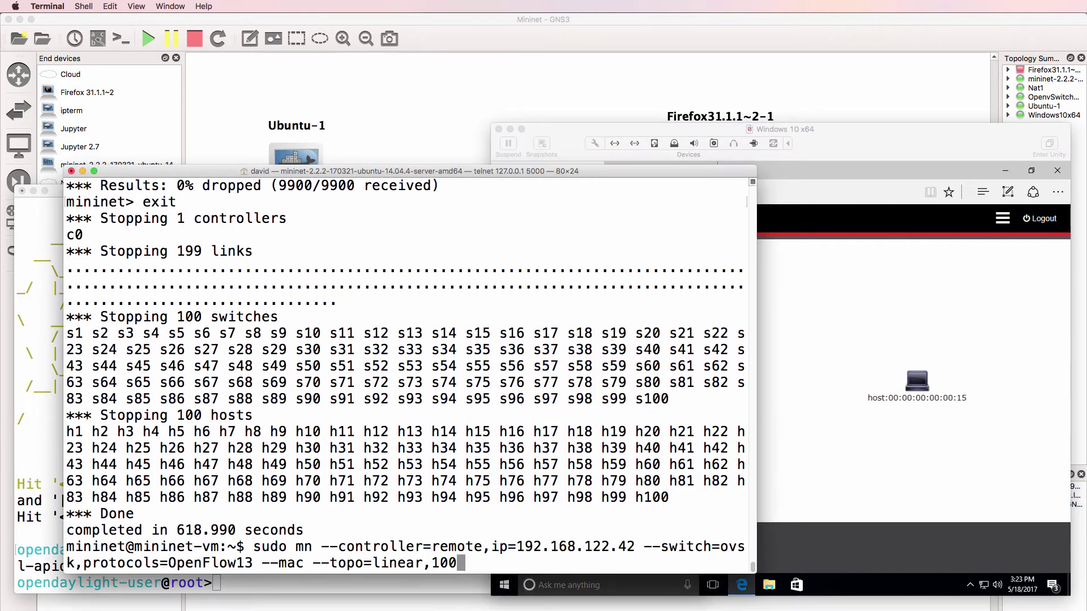
# Run sudo mn --help and highlight the --topo option and the single topology type
pyautogui.hotkey('ctrl', 'u')
pyautogui.write('sudo mn')
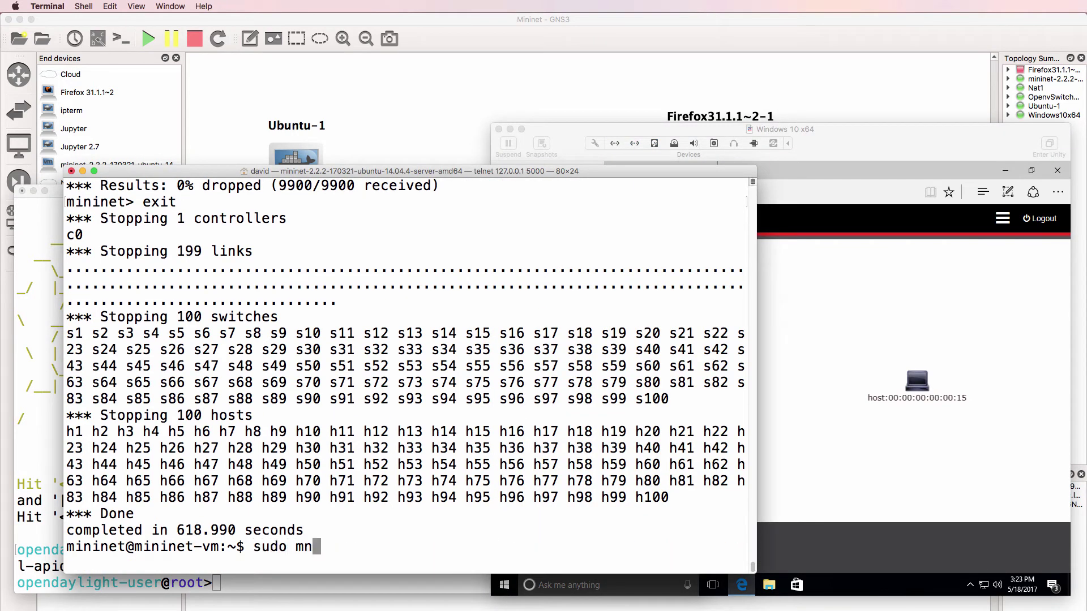
pyautogui.write(' --help')
pyautogui.press('Return')
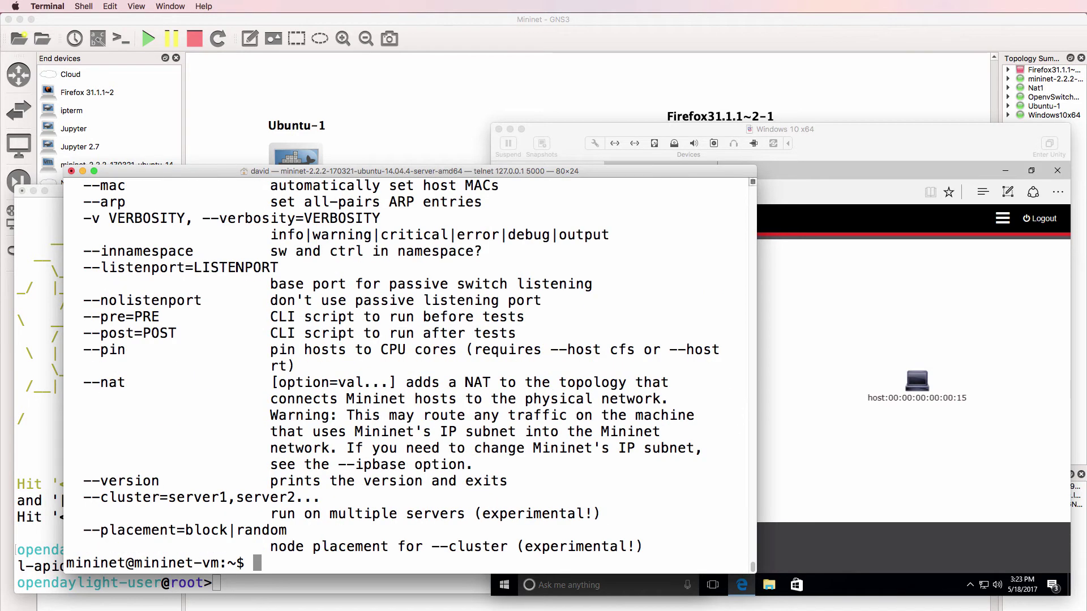
pyautogui.scroll(6, 396, 368)
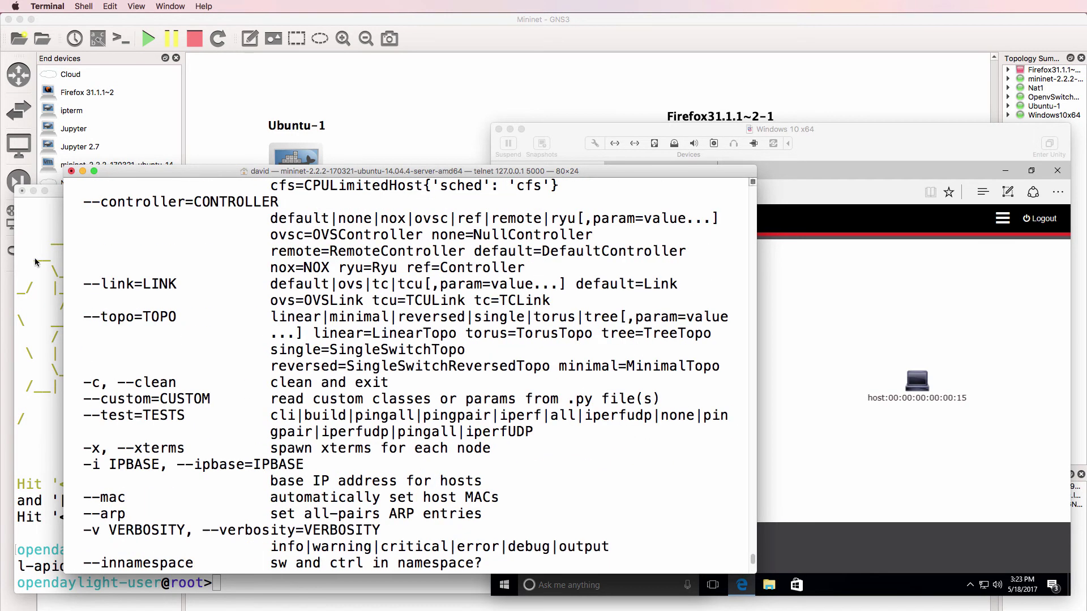
pyautogui.moveTo(85, 320); pyautogui.dragTo(529, 331)
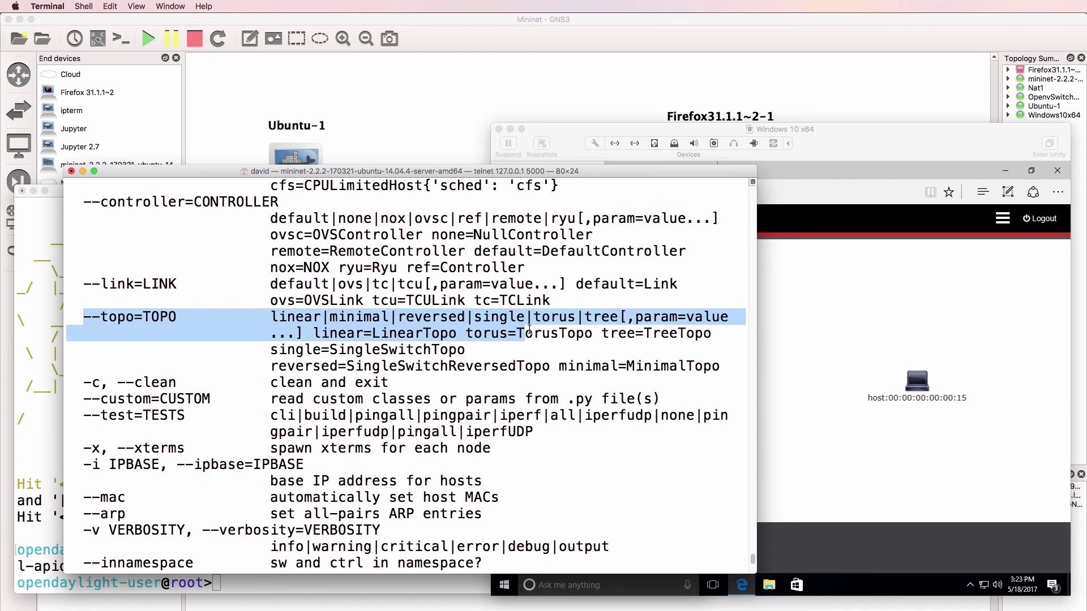
pyautogui.click(416, 305)
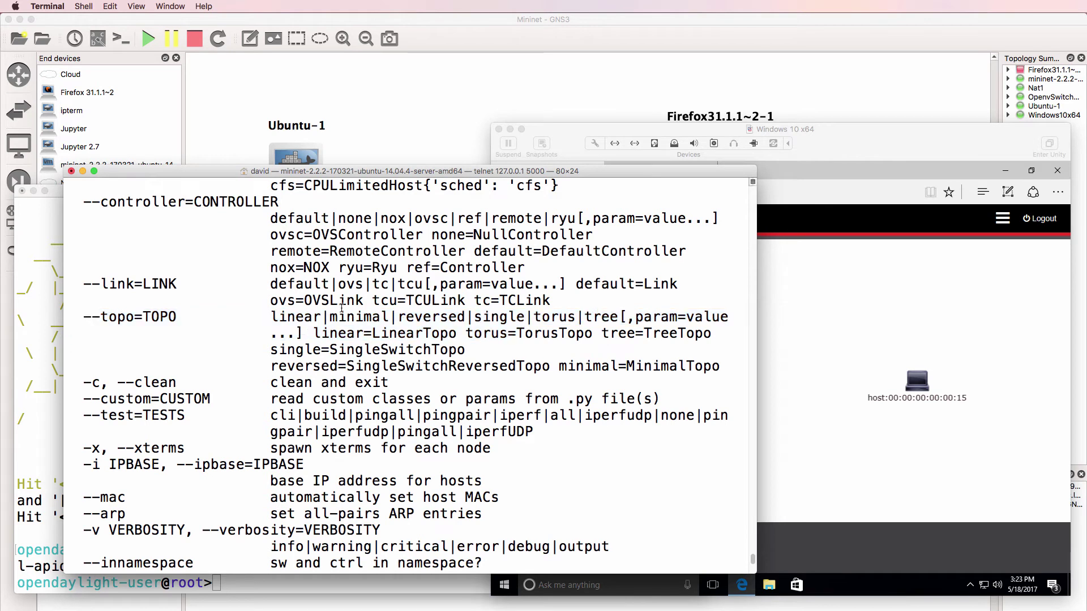
pyautogui.moveTo(473, 318); pyautogui.dragTo(525, 317)
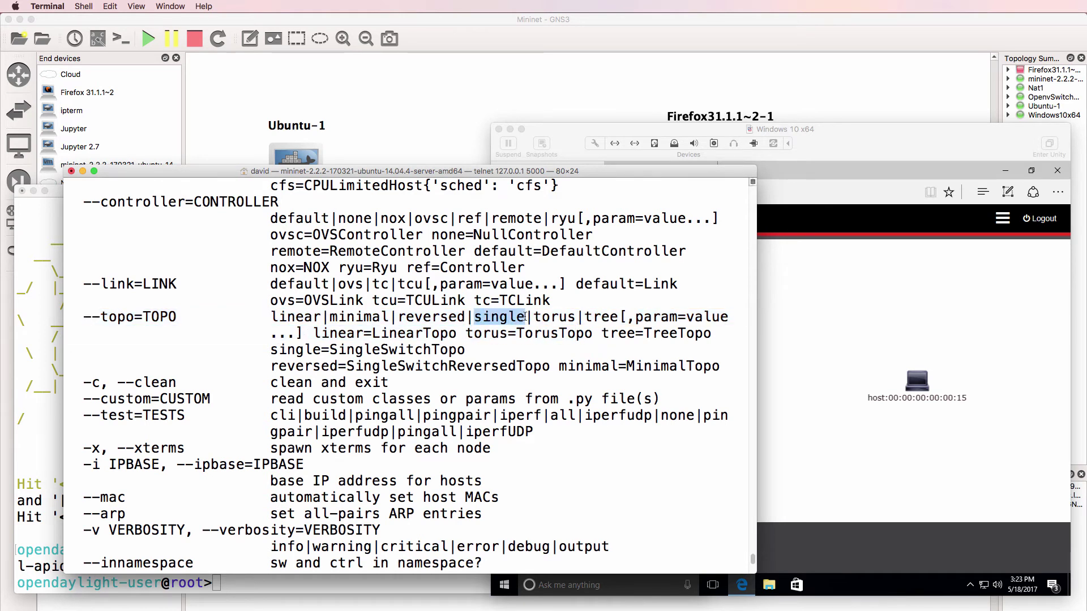
# Recall the earlier launch command and replace linear,100 with single,48
pyautogui.press('Return')
pyautogui.press('Up')
pyautogui.press('Up')
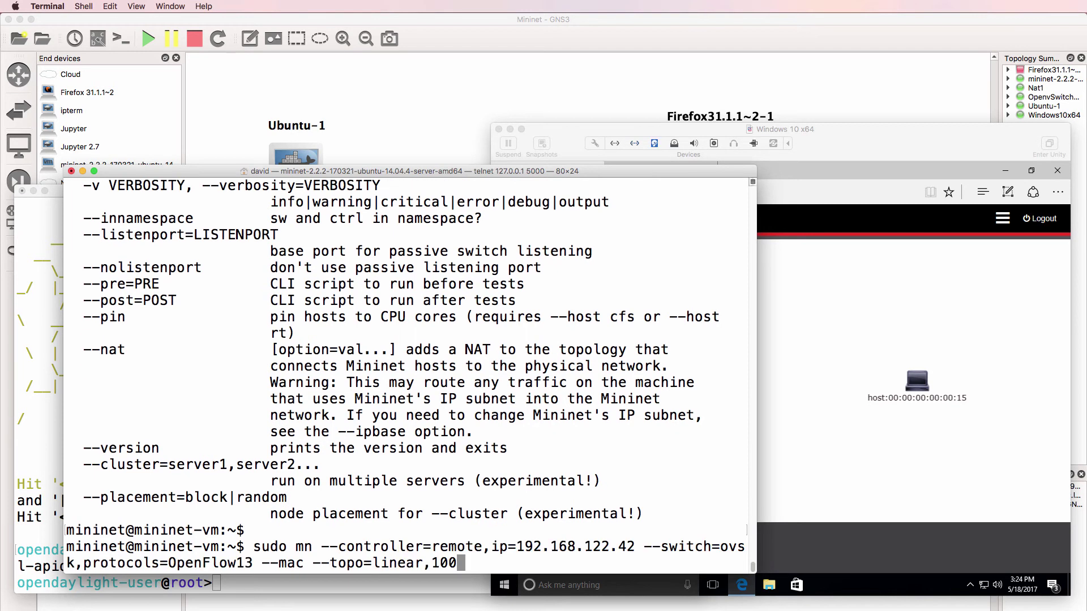
pyautogui.press('BackSpace')
pyautogui.press('BackSpace')
pyautogui.press('BackSpace')
pyautogui.press('BackSpace')
pyautogui.press('BackSpace')
pyautogui.press('BackSpace')
pyautogui.press('BackSpace')
pyautogui.press('BackSpace')
pyautogui.press('BackSpace')
pyautogui.press('BackSpace')
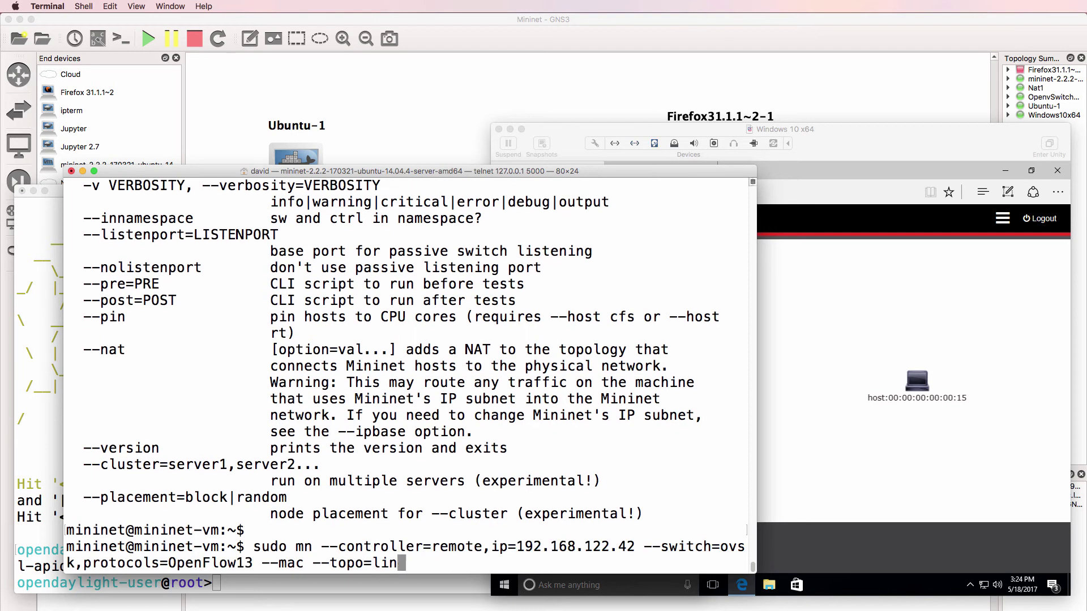
pyautogui.write('single,48')
# Launch the single,48 Mininet network and run pingall, getting 0% dropped
pyautogui.press('Return')
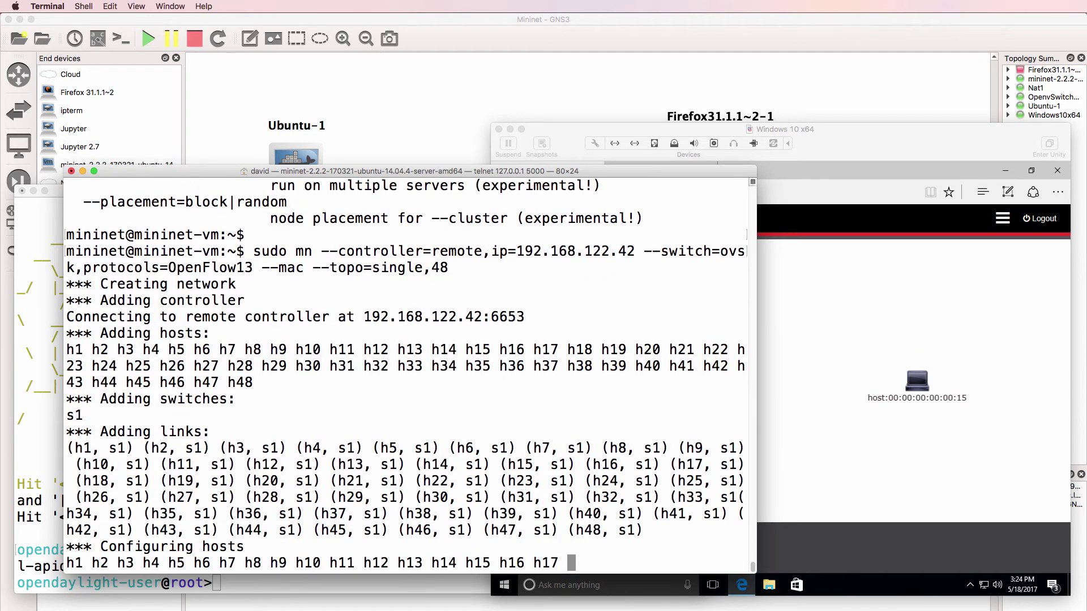
pyautogui.write('pingall')
pyautogui.press('Return')
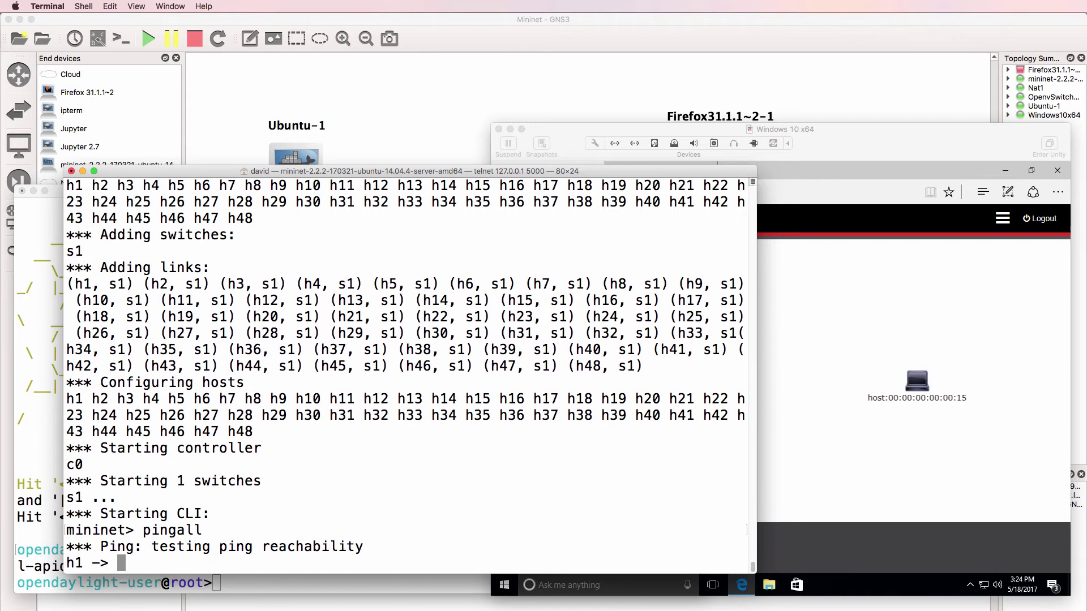
# Reload DLUX Topology, hide the sidebar, and zoom in on openflow:1 with its 48 hosts
pyautogui.click(943, 273)
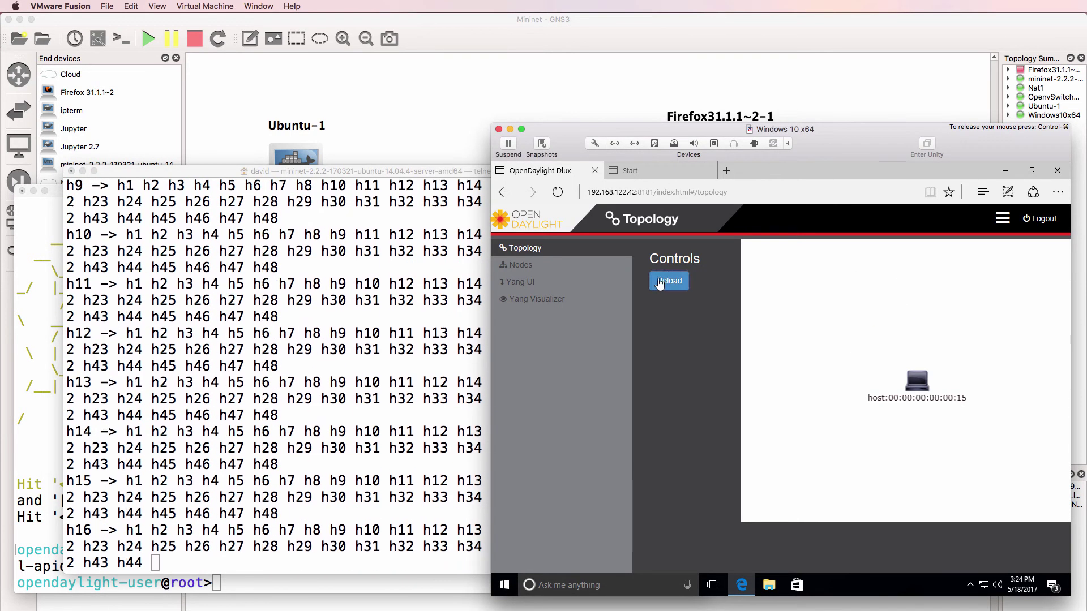
pyautogui.click(661, 283)
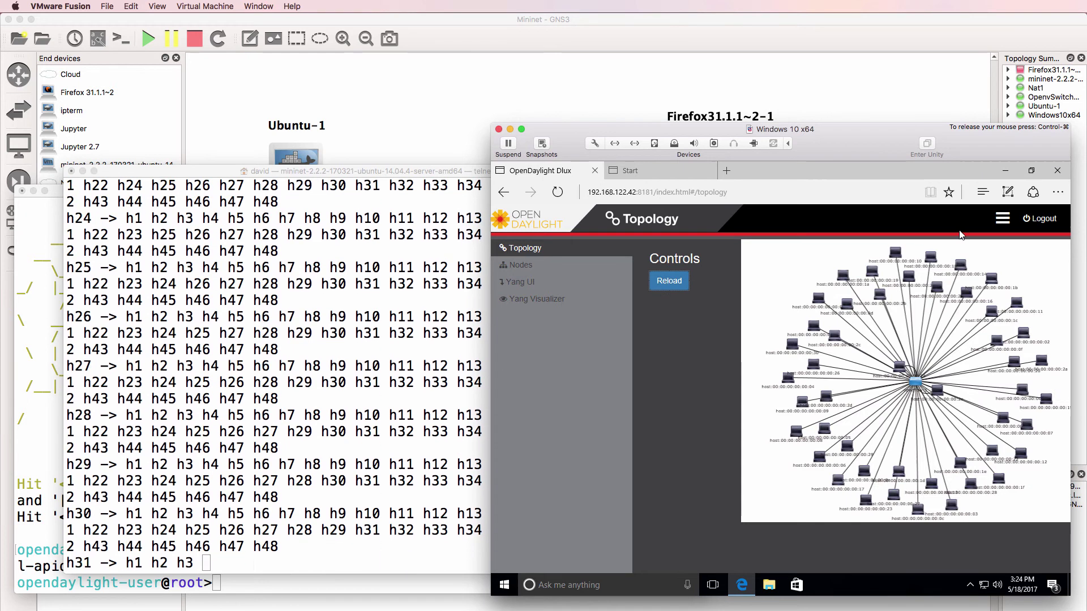
pyautogui.click(1005, 222)
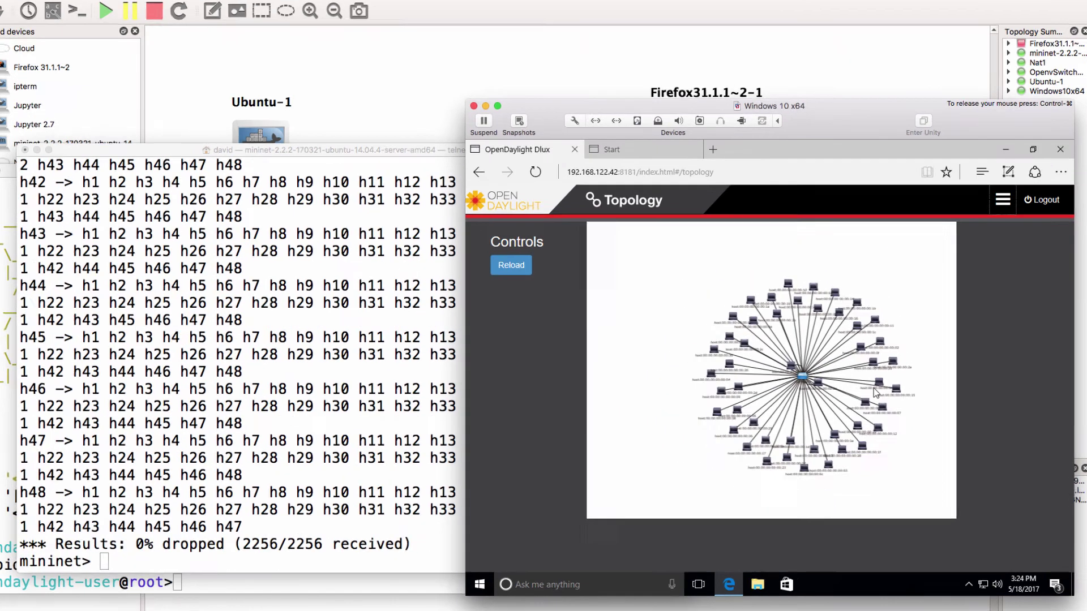
pyautogui.scroll(5, 877, 391)
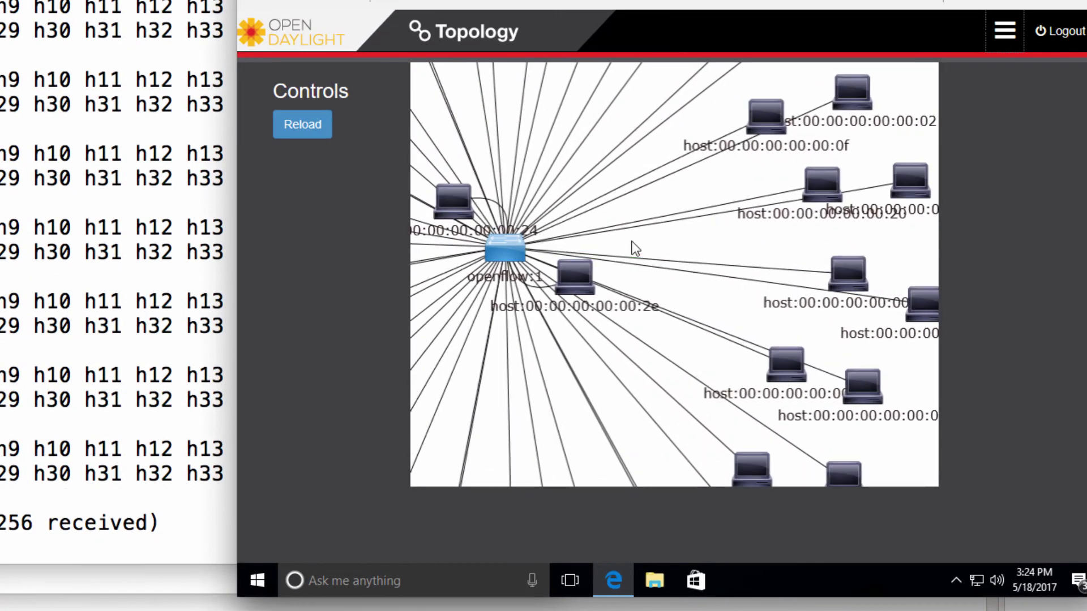
pyautogui.scroll(2, 651, 248)
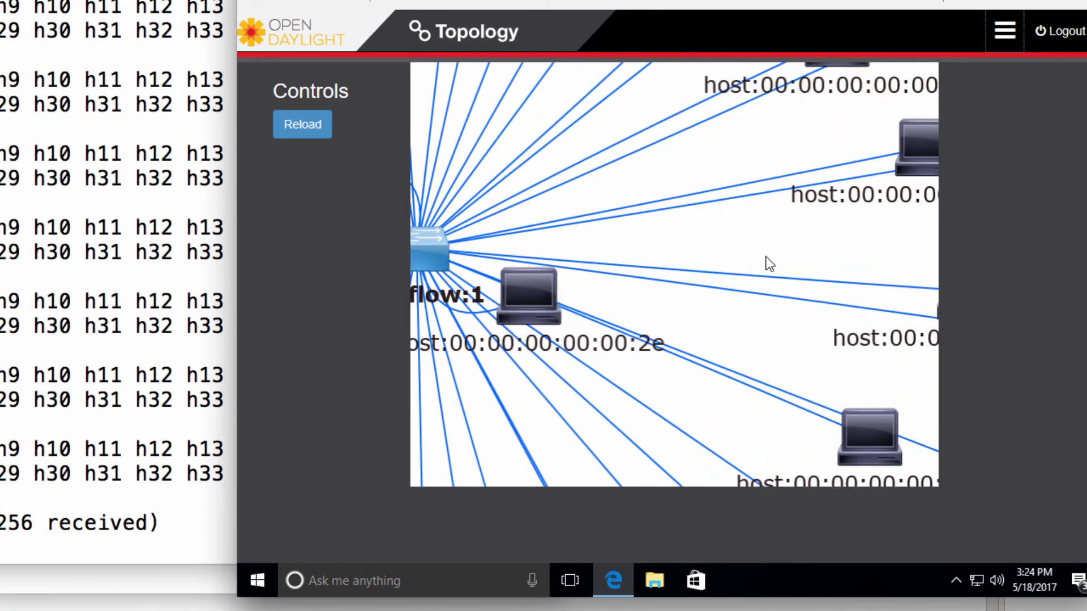
pyautogui.scroll(3, 644, 276)
pyautogui.moveTo(642, 276); pyautogui.dragTo(913, 323)
pyautogui.scroll(-5, 661, 321)
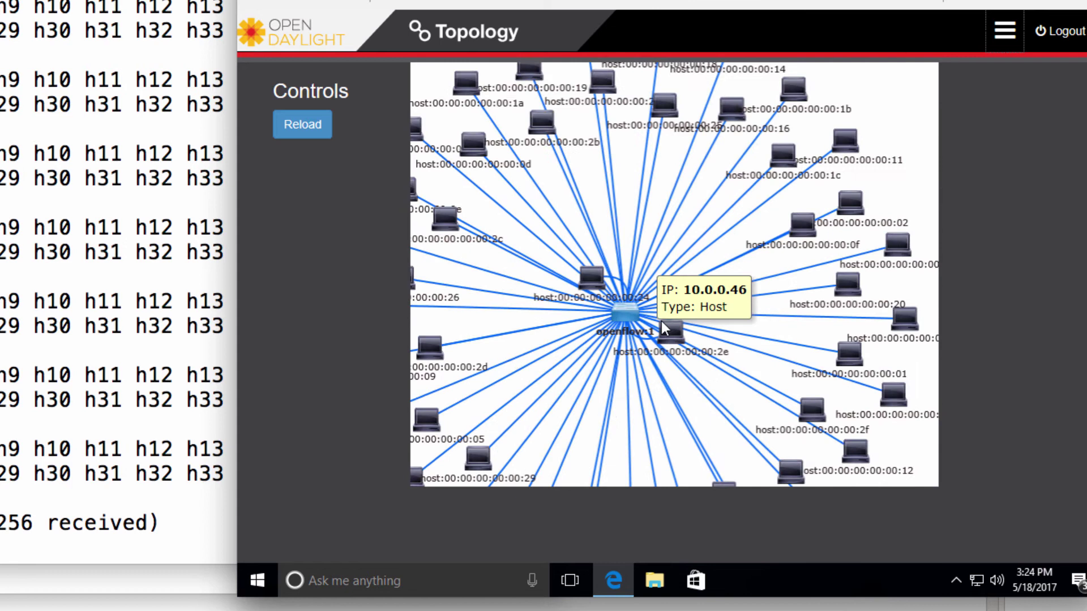
pyautogui.scroll(-1, 662, 323)
pyautogui.scroll(1, 719, 266)
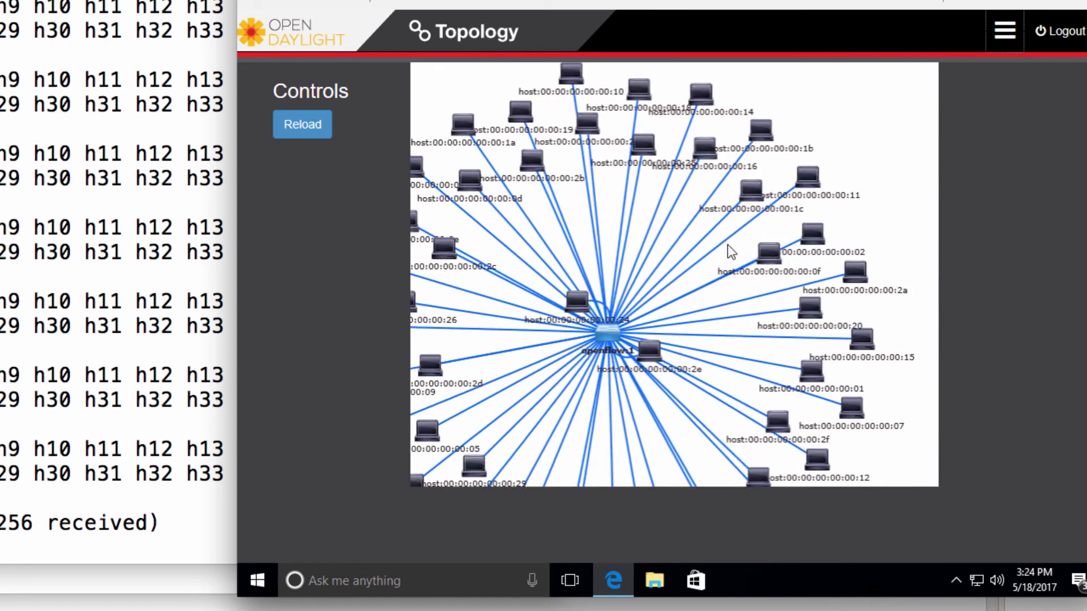
pyautogui.scroll(3, 699, 231)
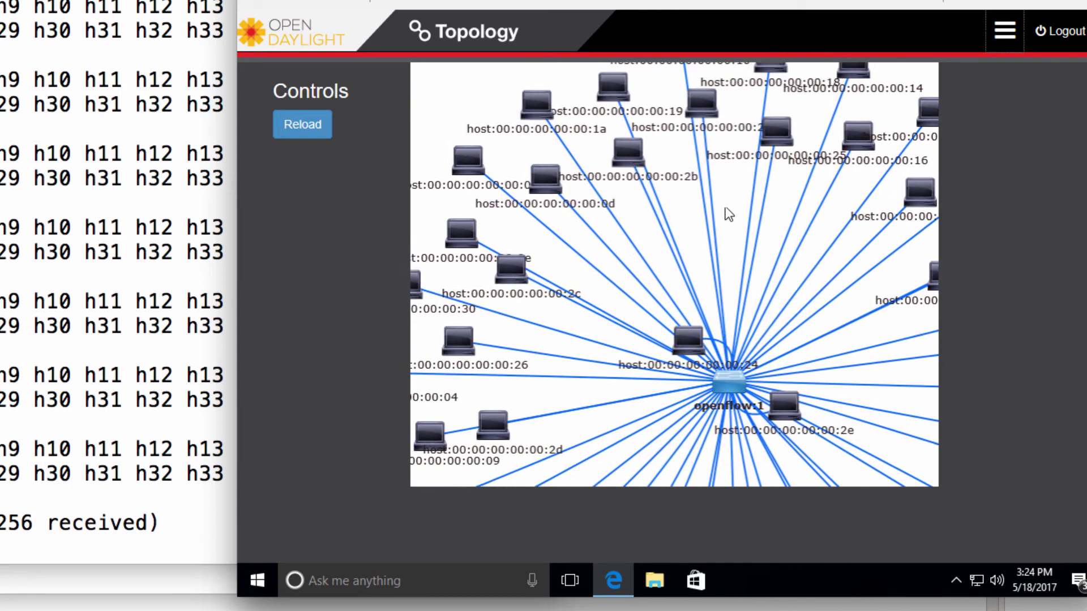
pyautogui.scroll(-3, 687, 283)
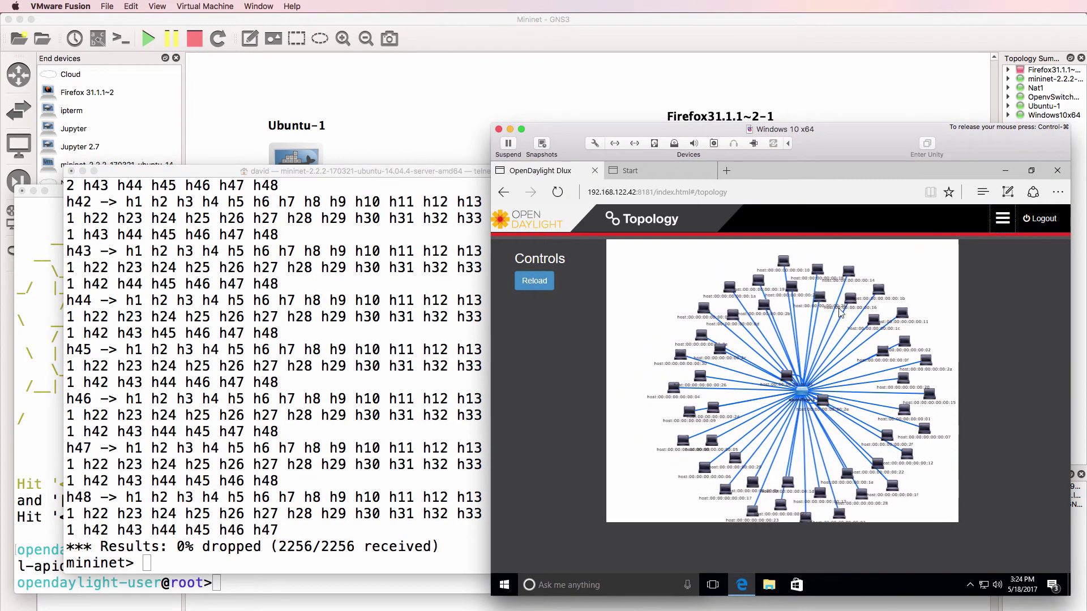
pyautogui.scroll(5, 840, 313)
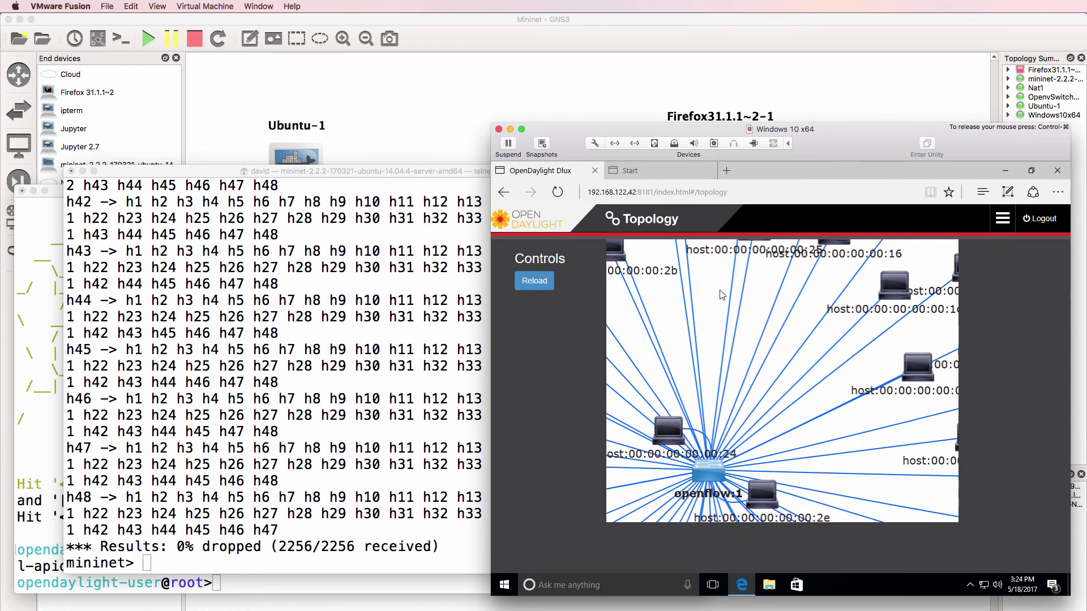
pyautogui.moveTo(722, 295); pyautogui.dragTo(870, 367)
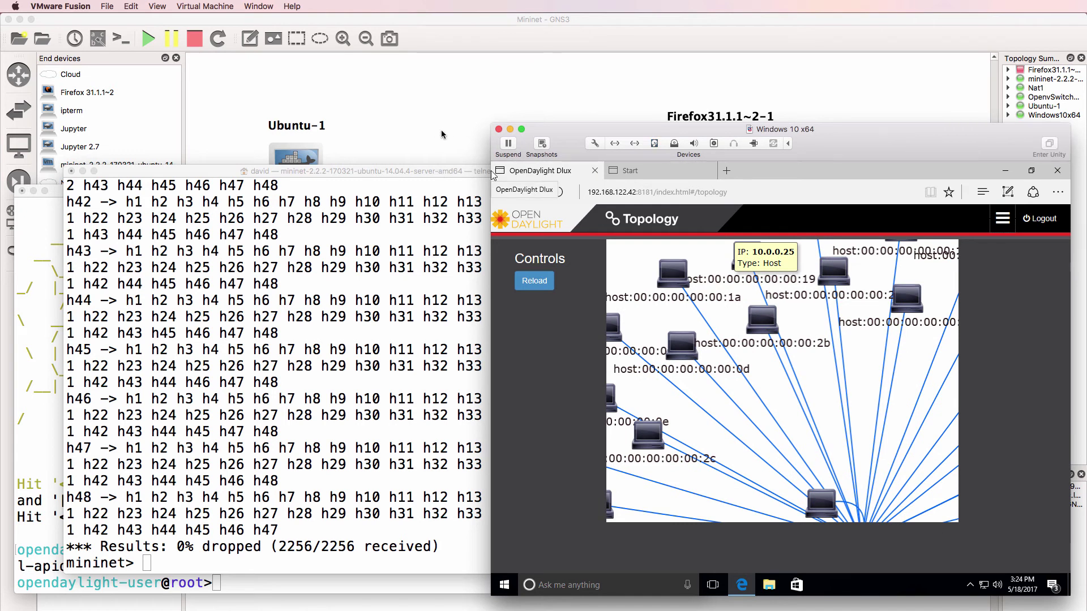
# Exit the 48-host Mininet network and edit the recalled command to --topo=single,4
pyautogui.click(411, 329)
pyautogui.write('exit')
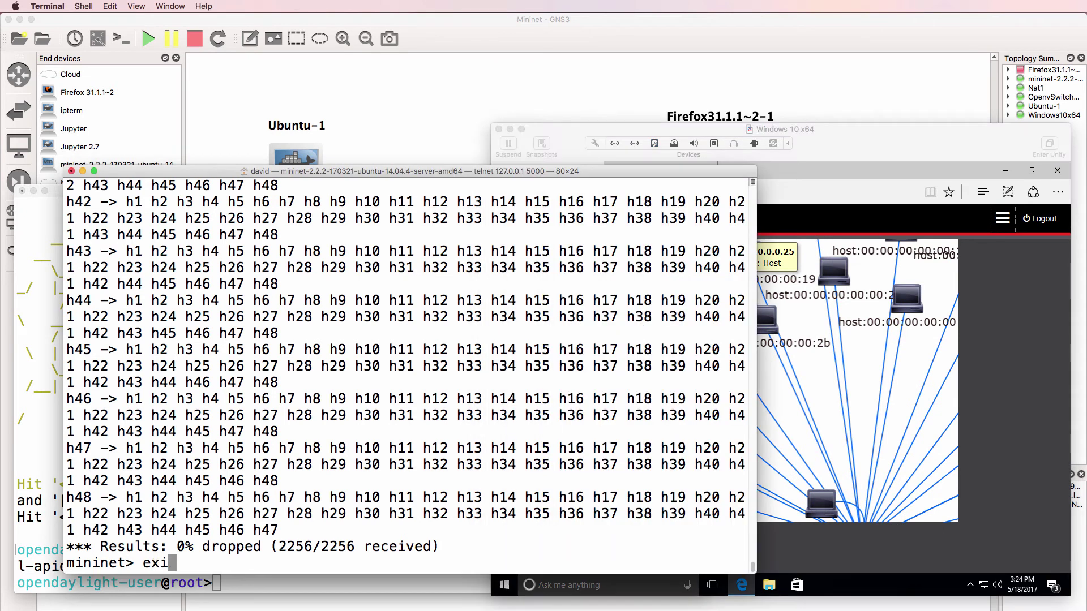
pyautogui.press('Return')
pyautogui.press('Up')
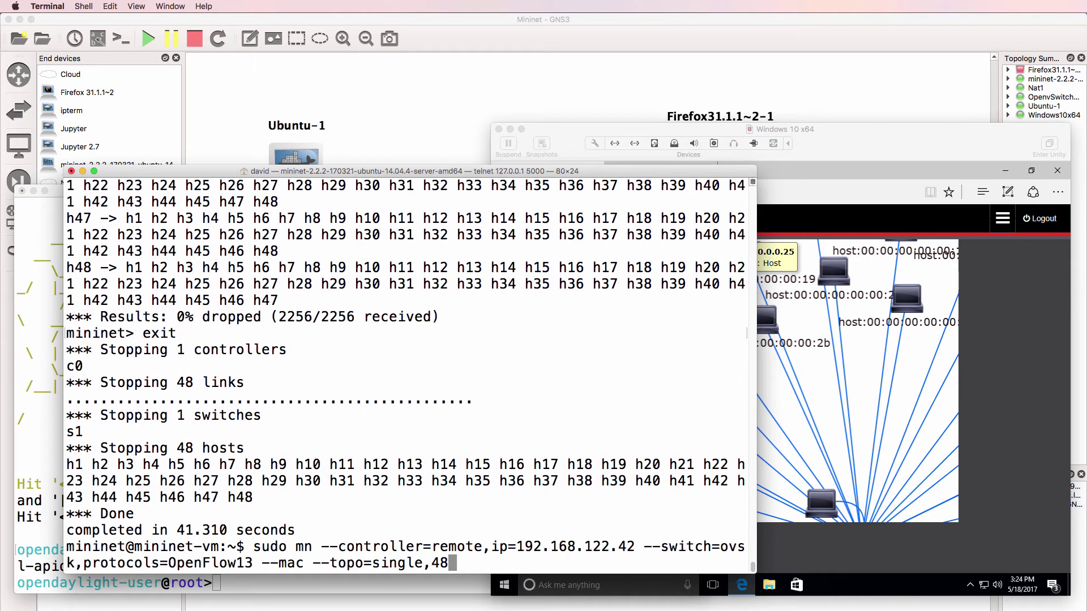
pyautogui.press('BackSpace')
pyautogui.press('BackSpace')
pyautogui.write('2')
pyautogui.press('BackSpace')
pyautogui.write('4')
# Start a Wireshark capture on the Ubuntu-1 to OpenvSwitchmanagement-1 link
pyautogui.click(439, 87)
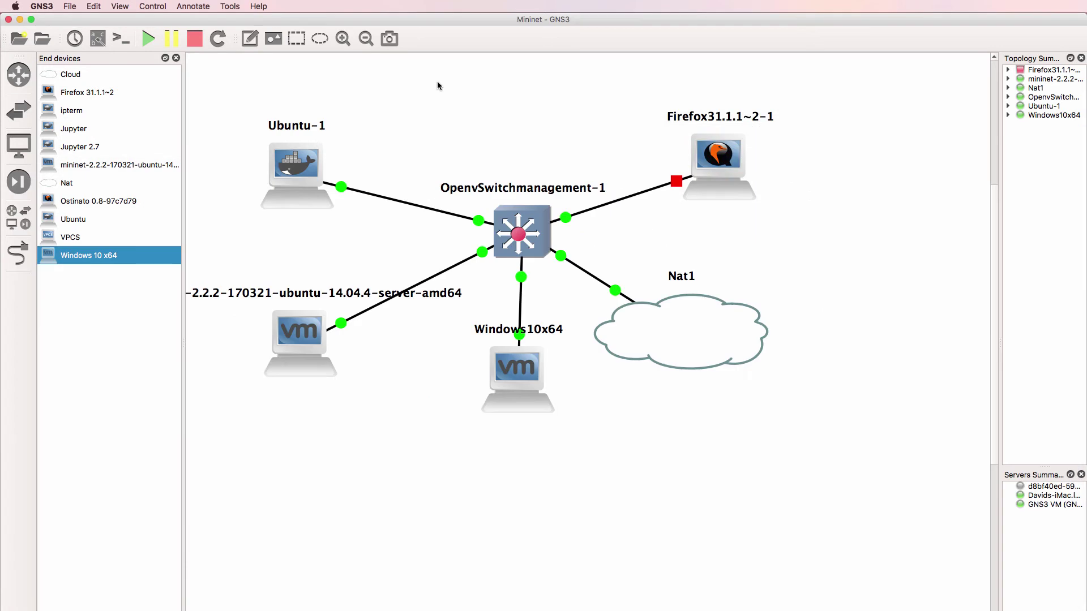
pyautogui.rightClick(410, 205)
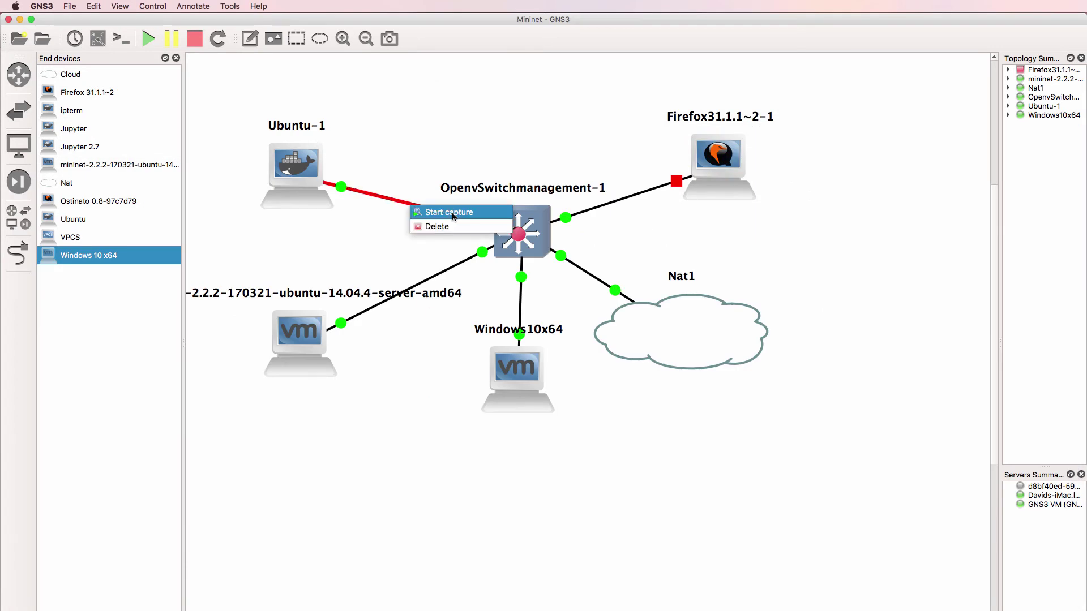
pyautogui.click(453, 213)
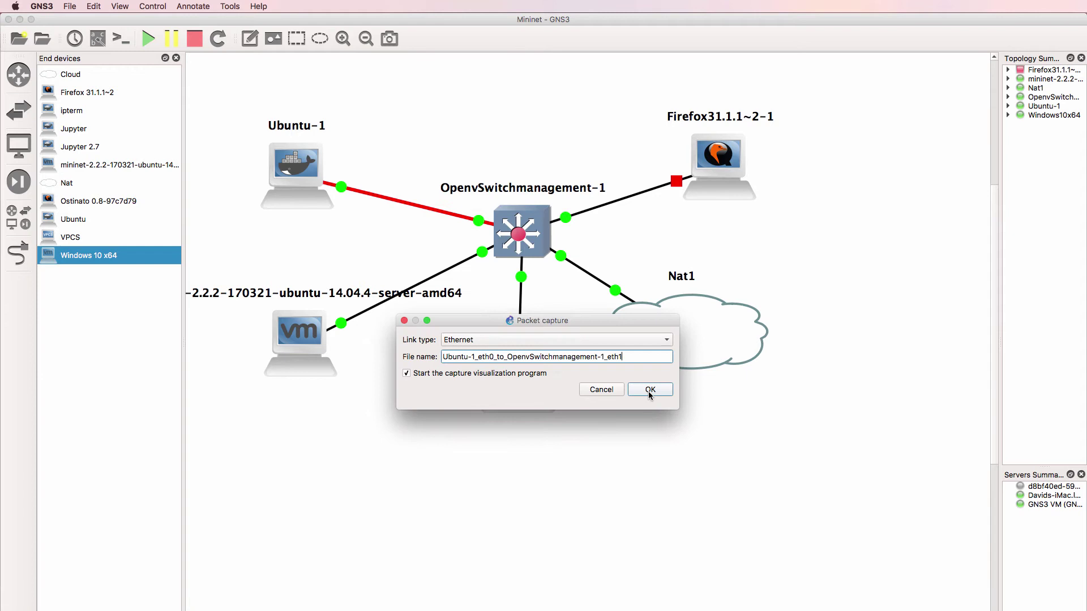
pyautogui.click(650, 391)
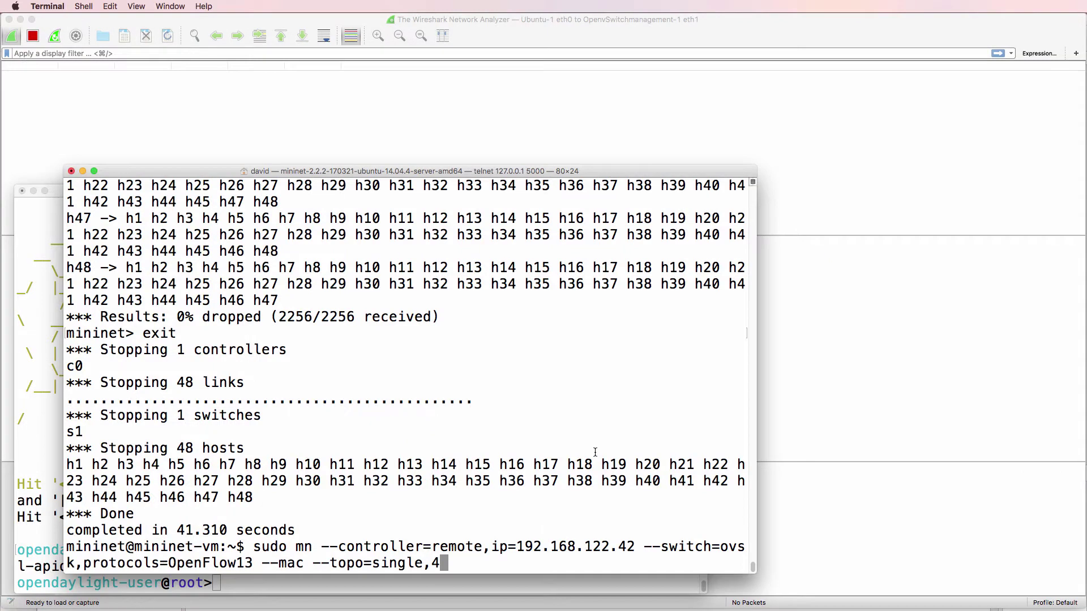
# Launch the 4-host Mininet network and inspect packet 10, the OpenFlow HELLO, in Wireshark
pyautogui.press('Return')
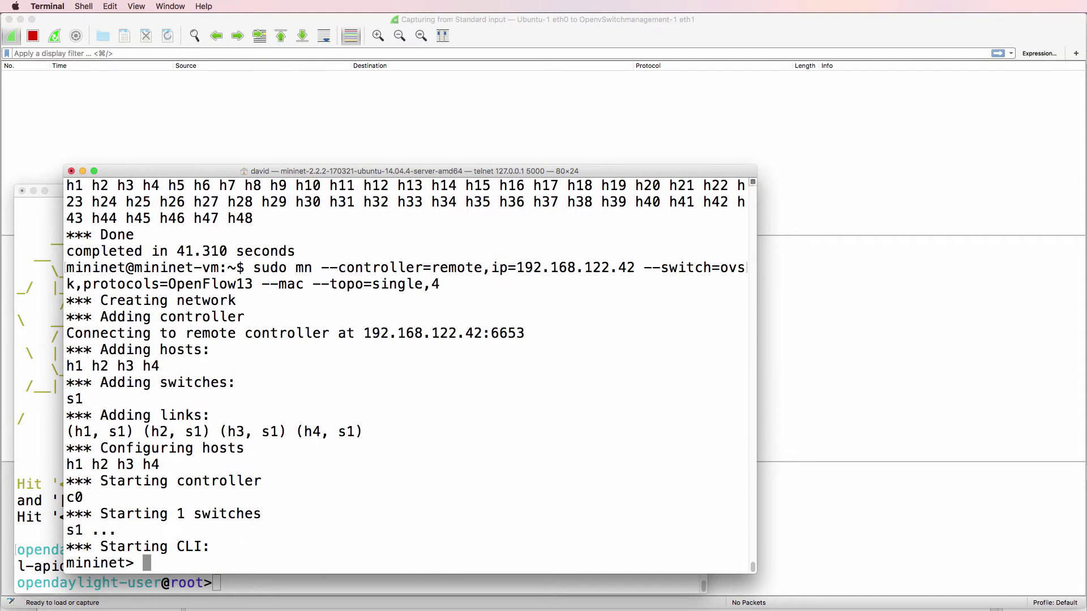
pyautogui.press('super+Tab')
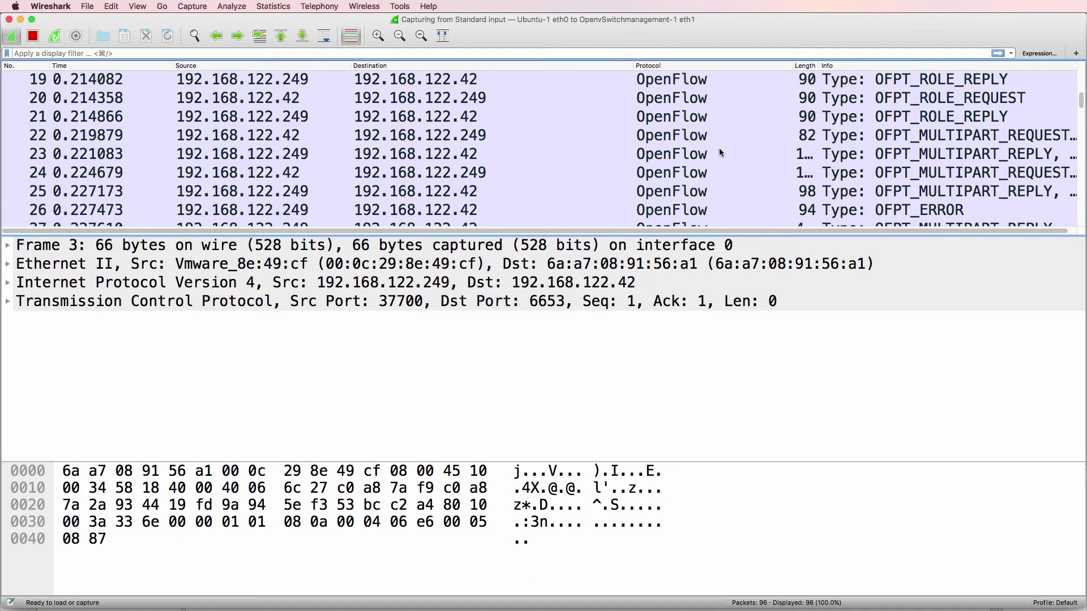
pyautogui.moveTo(1082, 221); pyautogui.dragTo(1083, 55)
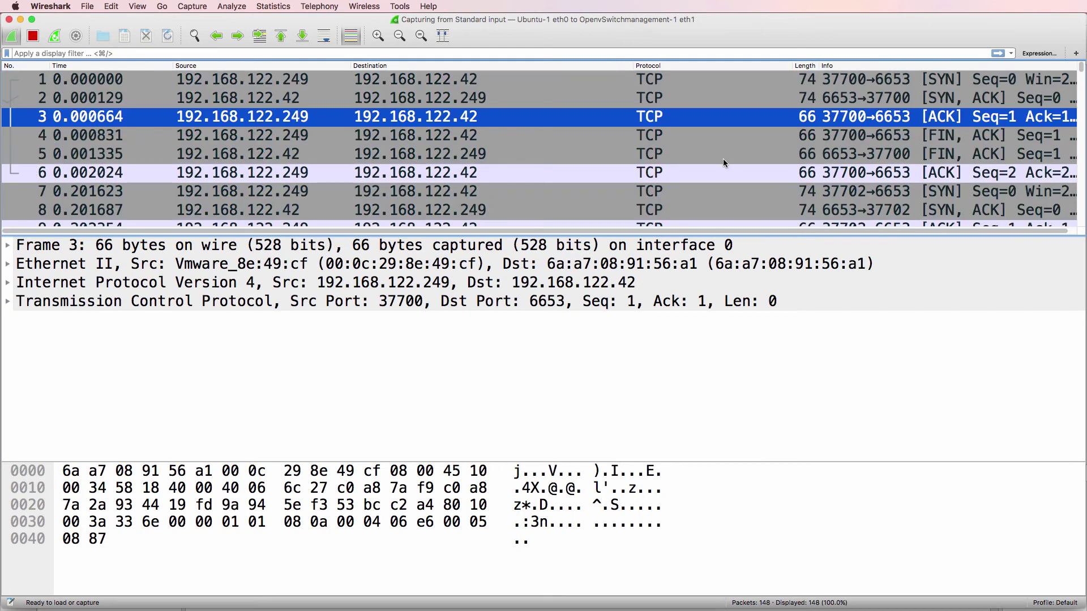
pyautogui.scroll(-3, 722, 158)
pyautogui.scroll(2, 694, 134)
pyautogui.scroll(-2, 686, 153)
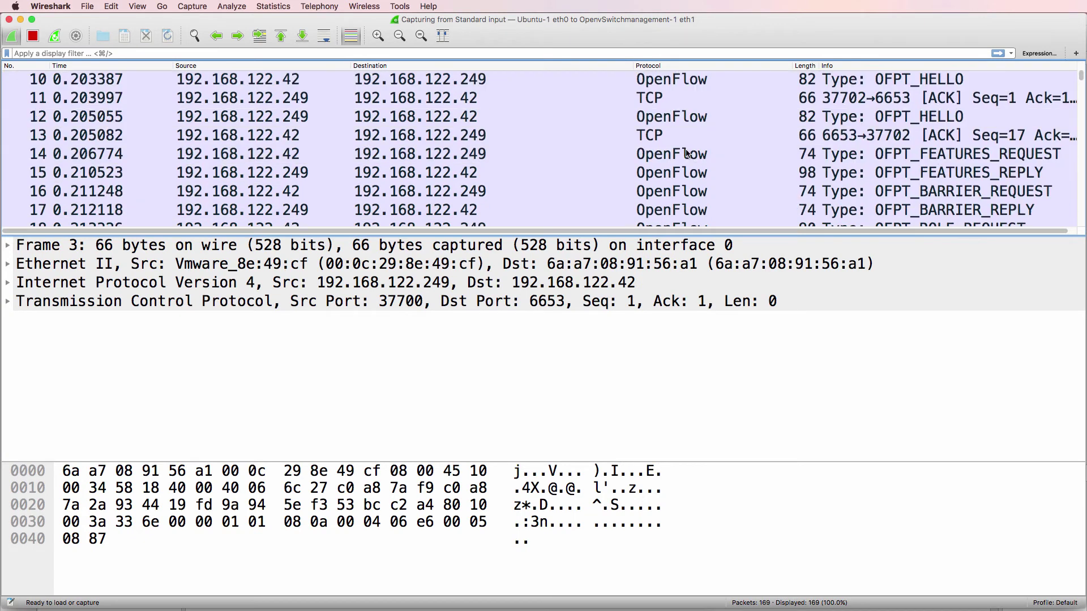
pyautogui.click(616, 81)
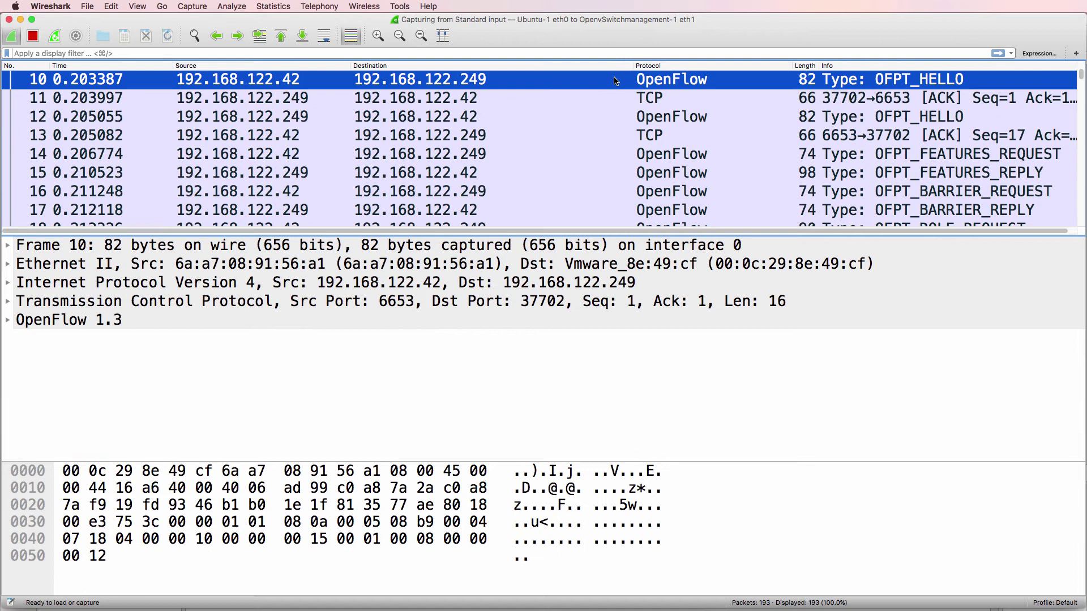
# Apply the openflow_v4 display filter to list only OpenFlow 1.3 messages
pyautogui.click(78, 53)
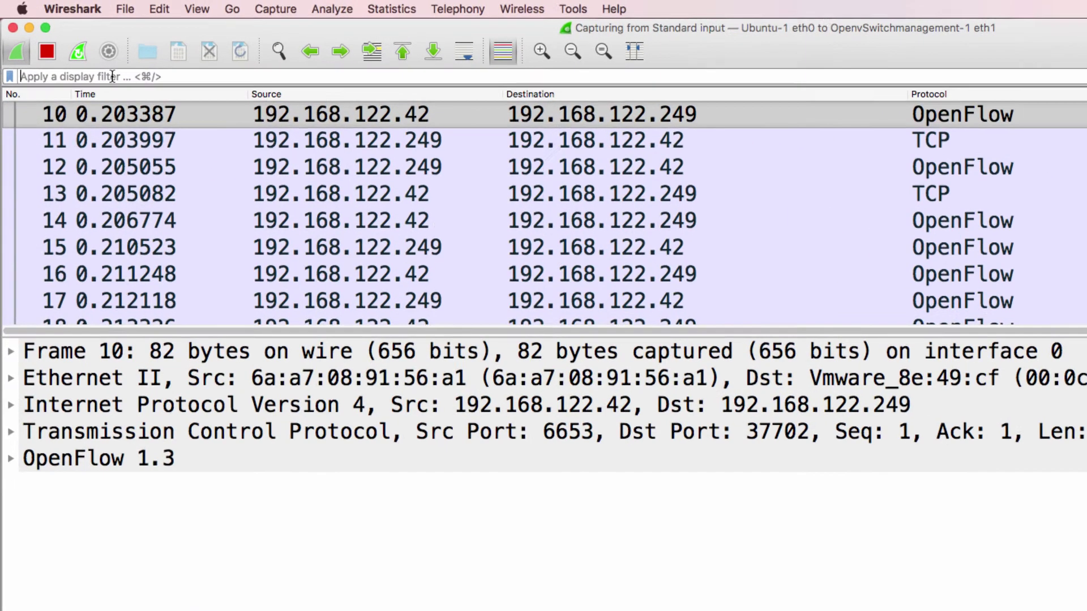
pyautogui.write('oep')
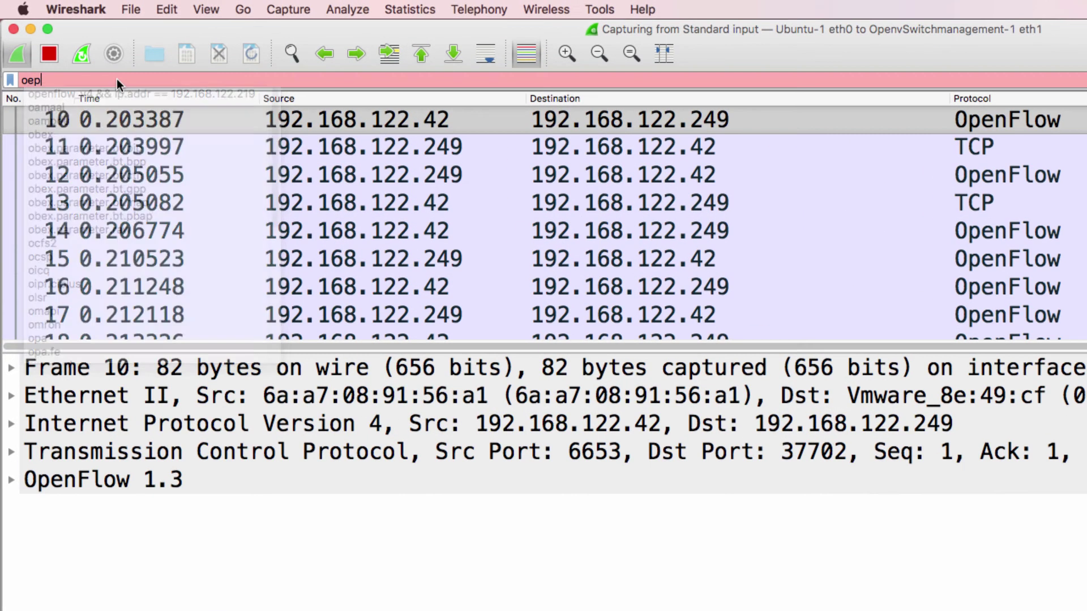
pyautogui.press('BackSpace')
pyautogui.press('BackSpace')
pyautogui.write('pen')
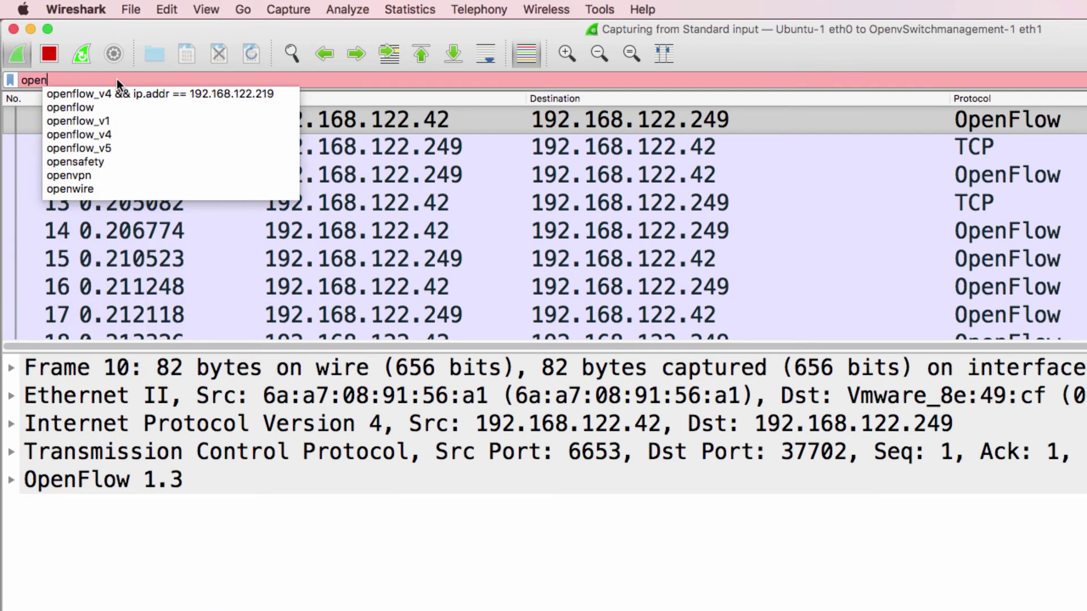
pyautogui.click(106, 135)
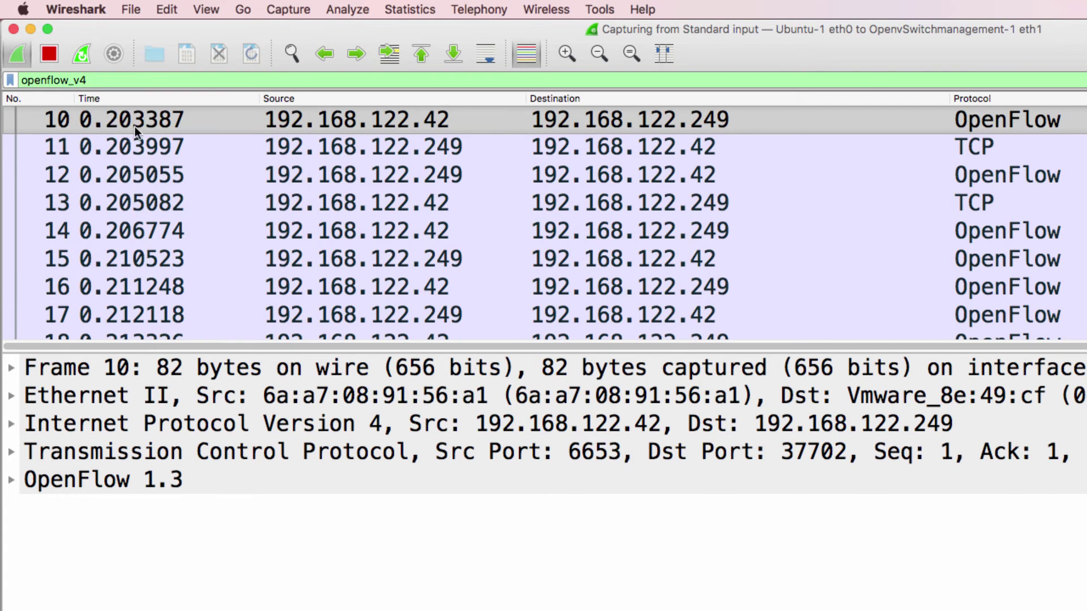
pyautogui.press('Return')
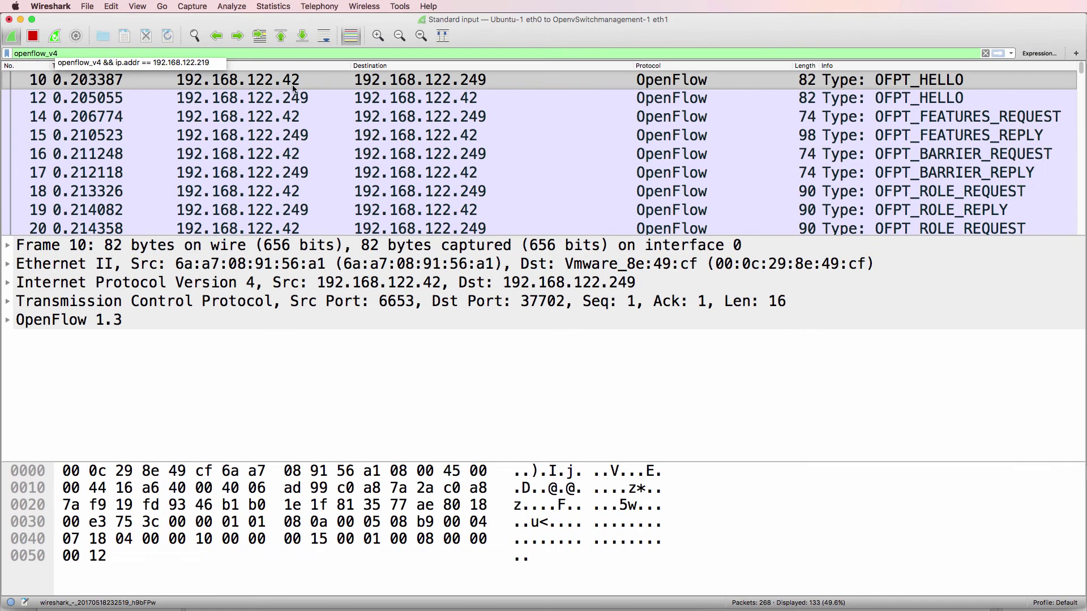
# Compare the controller and switch OFPT_HELLO packets 10 and 12
pyautogui.click(293, 85)
pyautogui.click(322, 106)
pyautogui.press('Up')
pyautogui.press('Down')
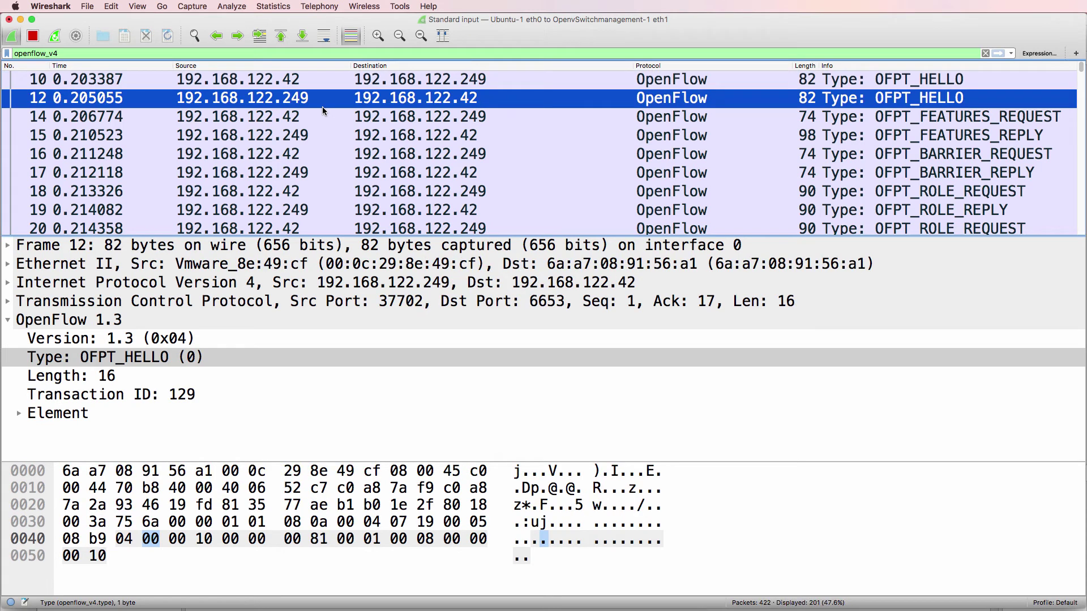
# Step from the HELLO in frame 10 to frame 15's features reply and expand its capability flags, including OFPC_PORT_BLOCKED
pyautogui.press('Up')
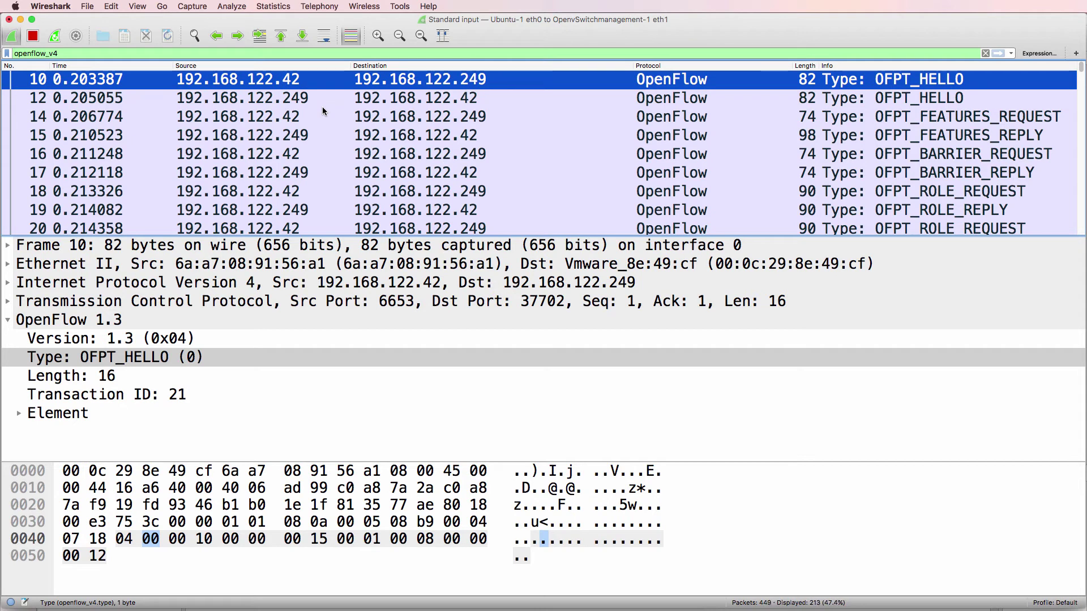
pyautogui.press('Down')
pyautogui.press('Down')
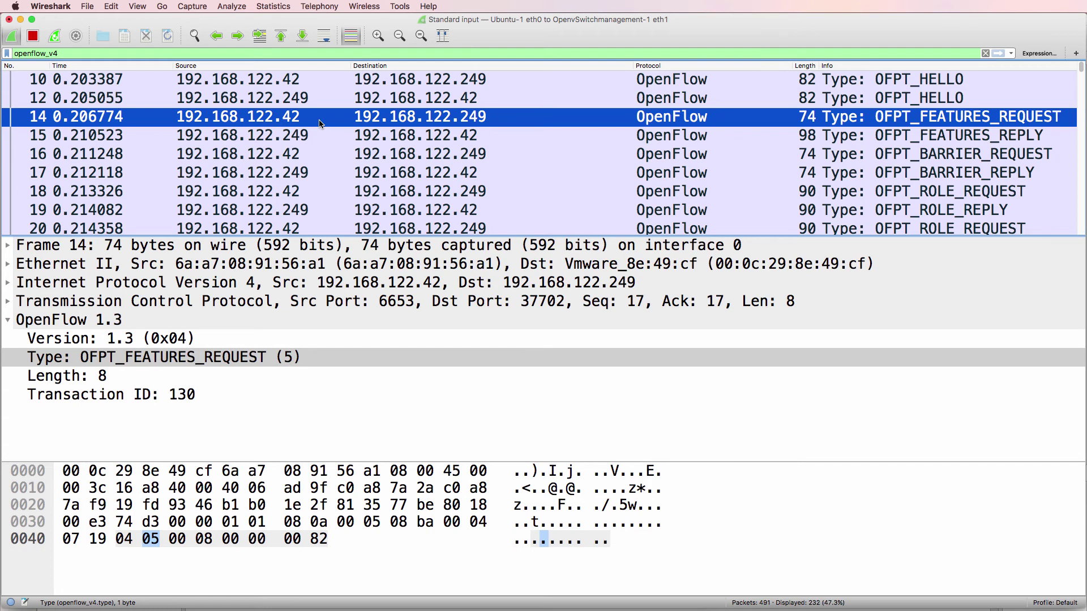
pyautogui.press('Down')
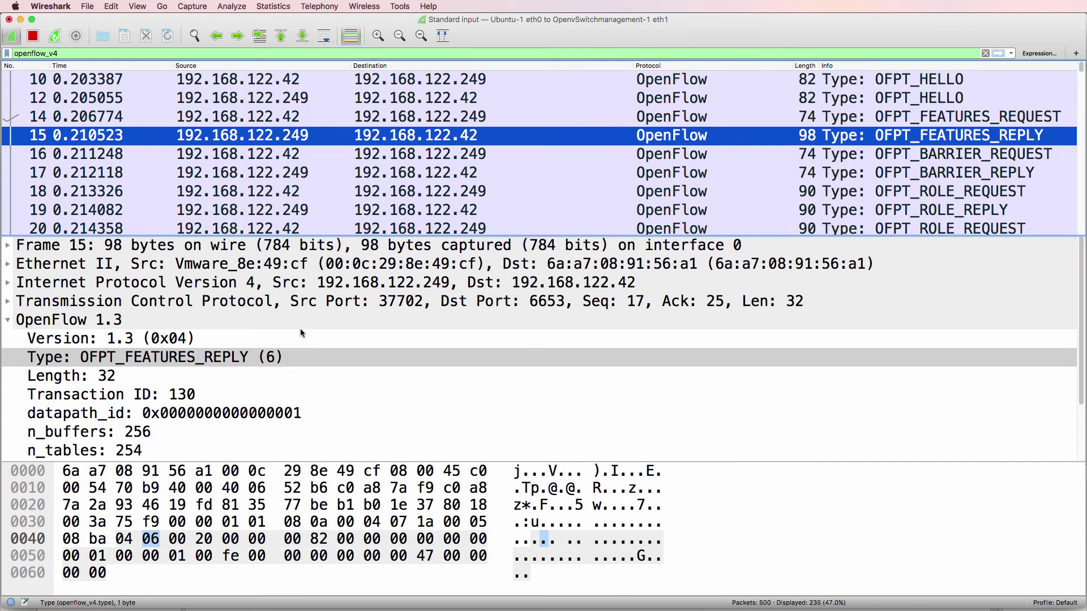
pyautogui.click(303, 354)
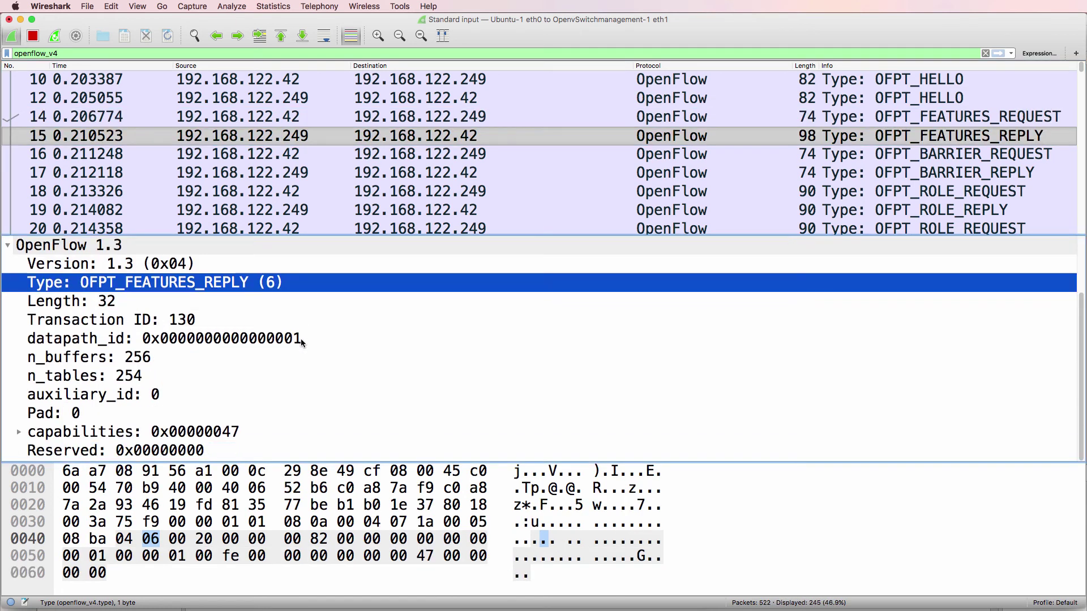
pyautogui.click(19, 432)
pyautogui.scroll(-3, 183, 411)
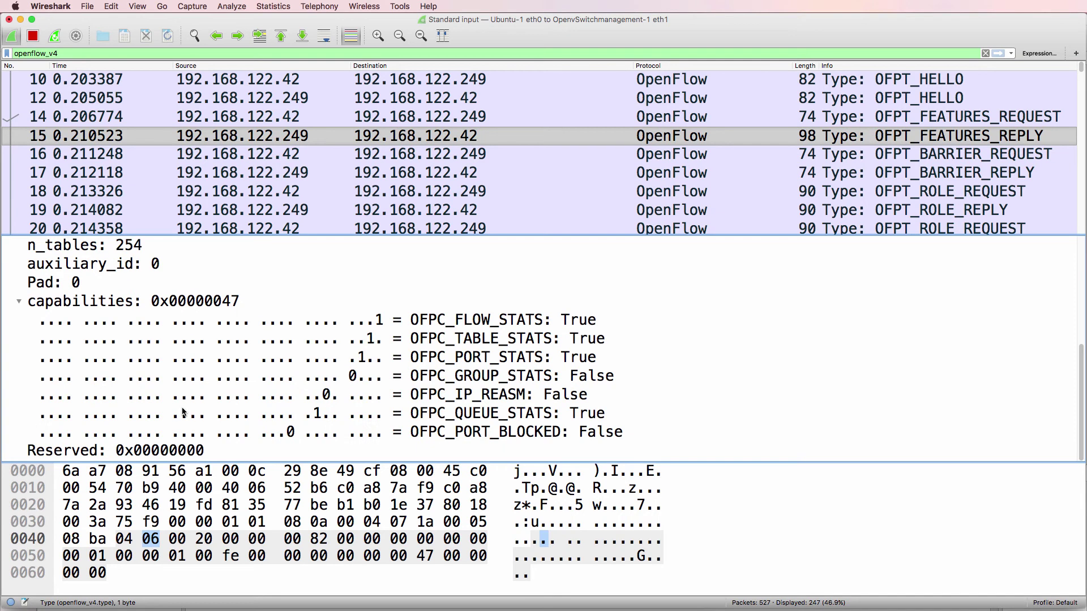
pyautogui.click(438, 433)
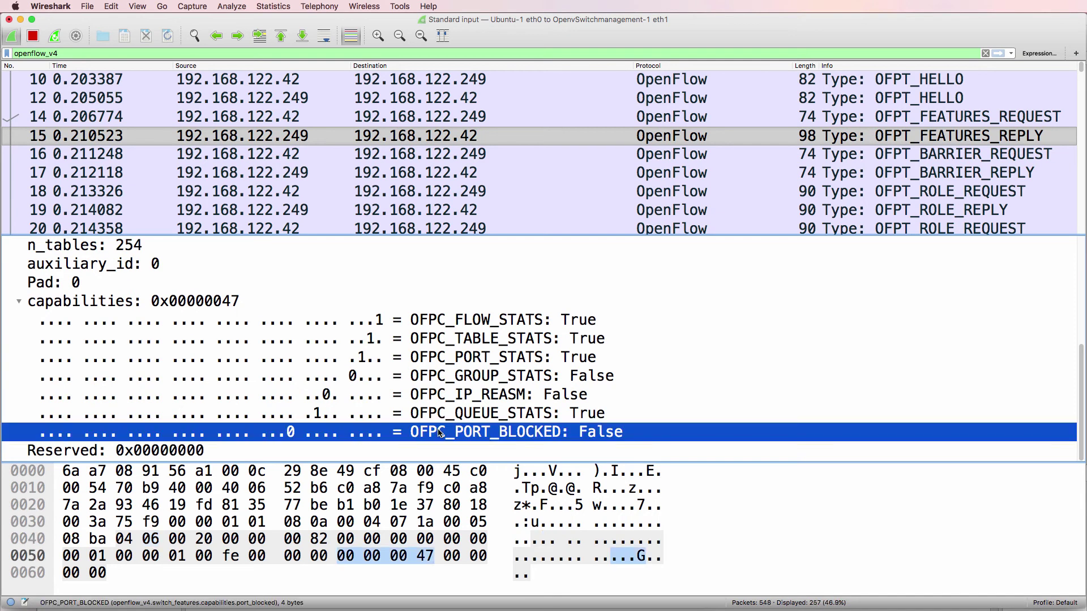
# Walk through the barrier, role and multipart frames 16–27, ending on the port description reply
pyautogui.click(399, 156)
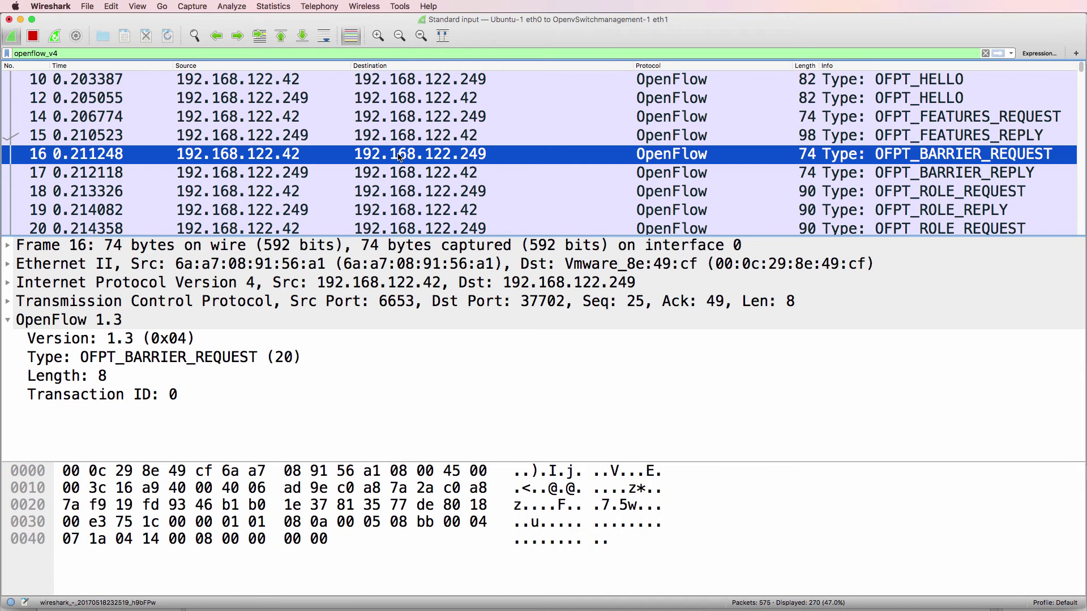
pyautogui.click(411, 175)
pyautogui.click(420, 192)
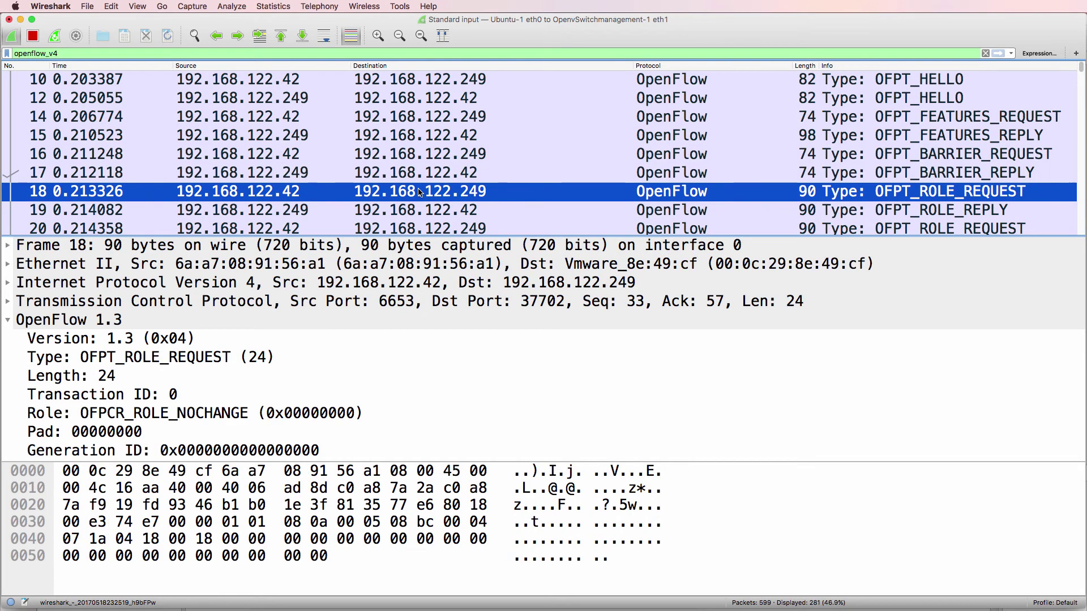
pyautogui.press('Down')
pyautogui.press('Down')
pyautogui.press('Down')
pyautogui.press('Down')
pyautogui.press('Down')
pyautogui.press('Down')
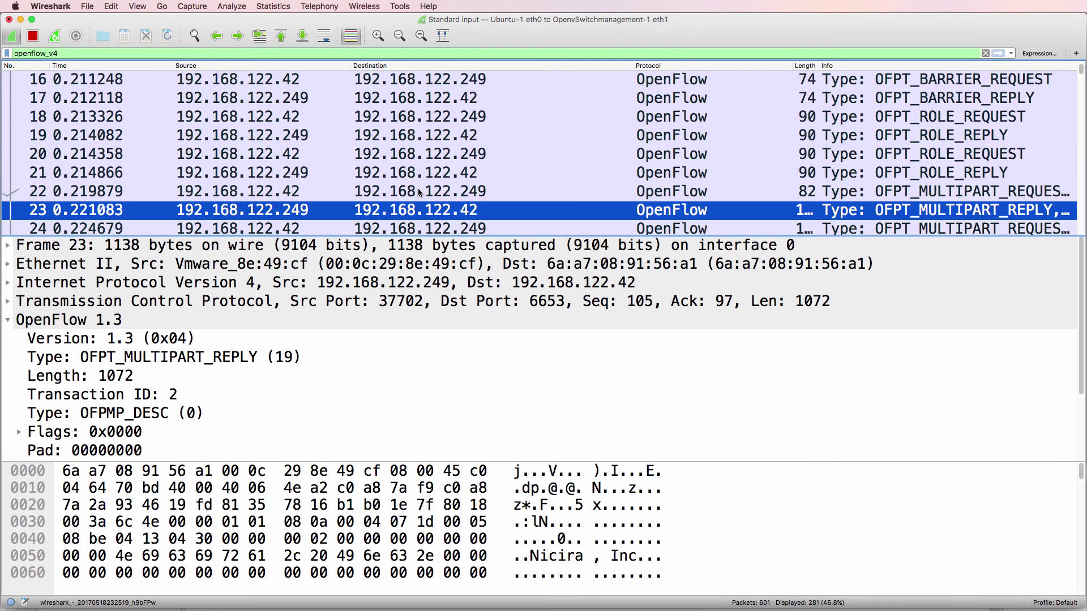
pyautogui.press('Down')
pyautogui.press('Down')
pyautogui.press('Up')
pyautogui.press('Up')
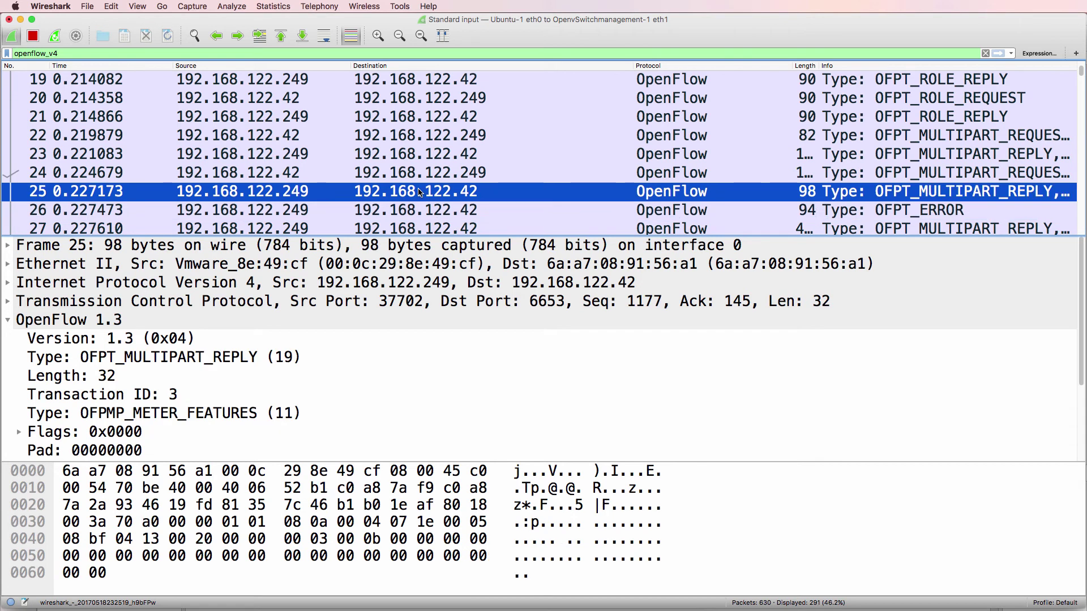
pyautogui.press('Down')
pyautogui.press('Down')
pyautogui.press('Down')
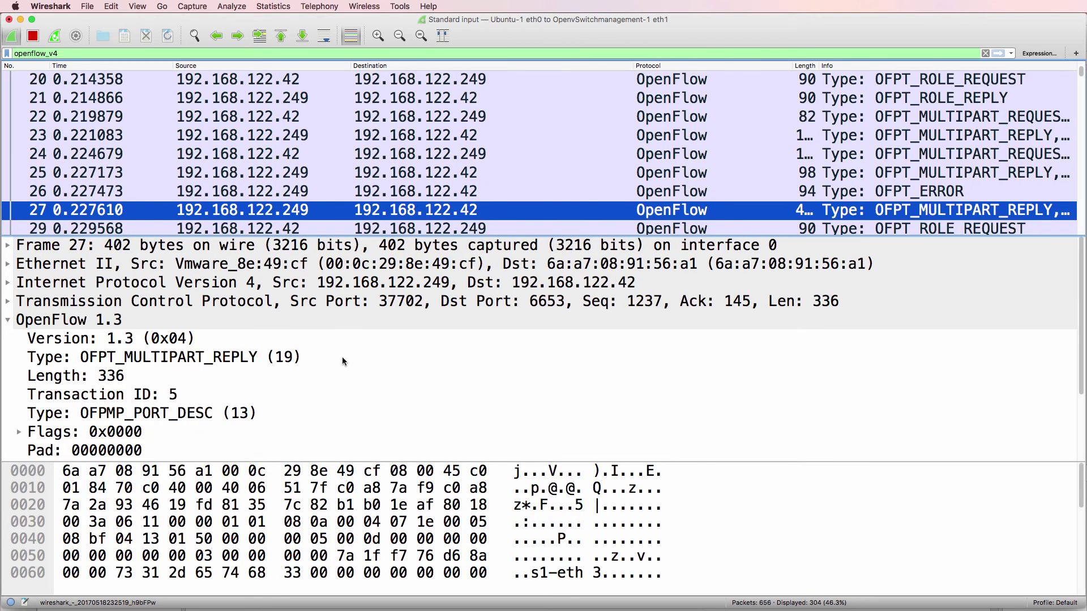
pyautogui.scroll(-3, 342, 357)
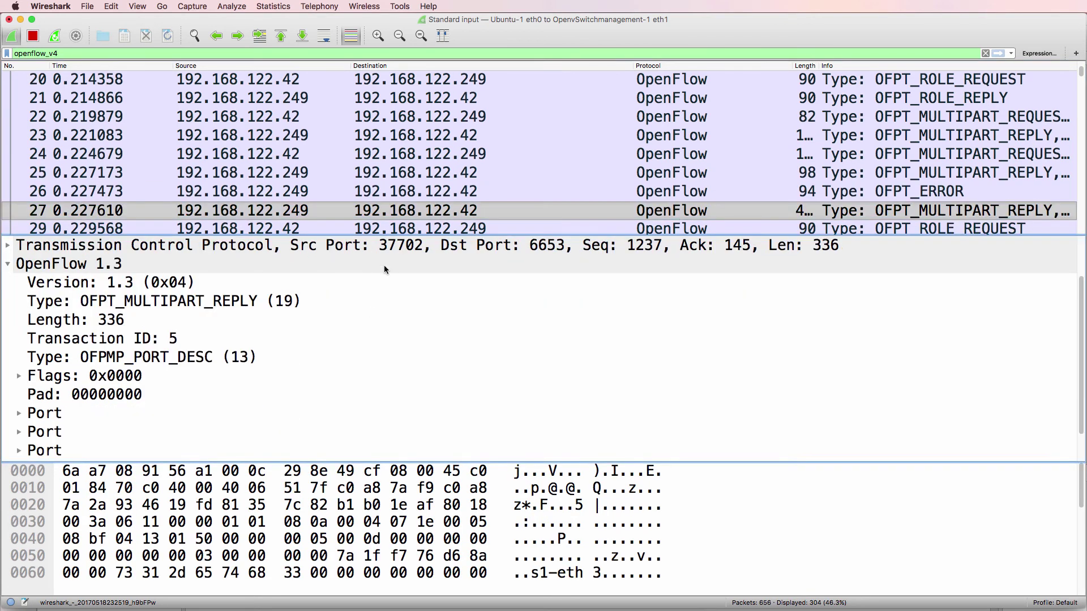
# Expand the first Port entries, checking the OFPMP_PORT_DESC type and the bytes of Port no 3 and 1
pyautogui.doubleClick(51, 413)
pyautogui.press('Down')
pyautogui.scroll(-3, 94, 392)
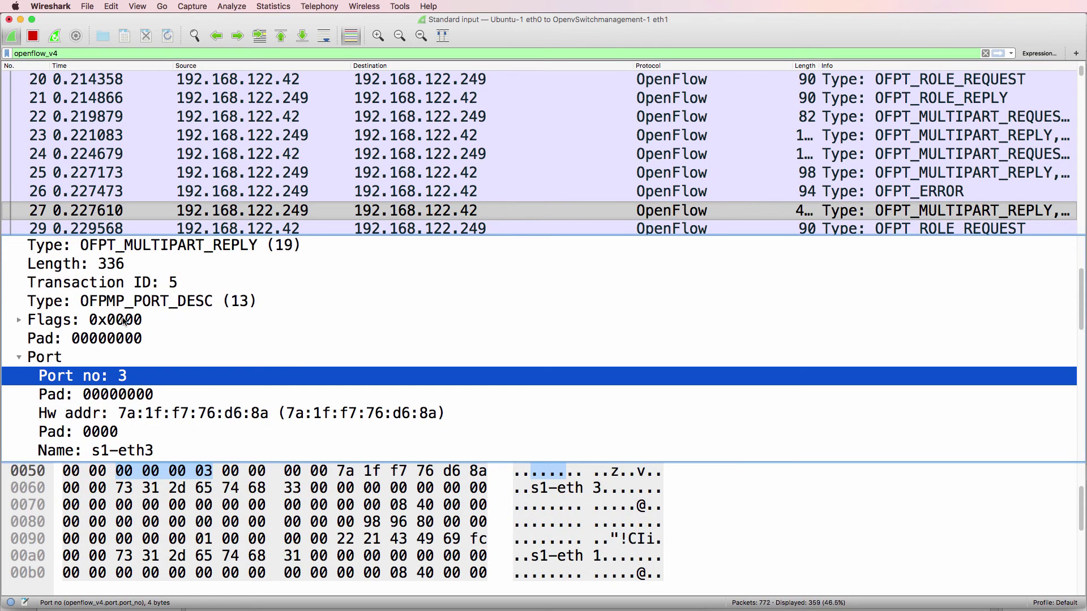
pyautogui.click(127, 302)
pyautogui.click(126, 376)
pyautogui.scroll(-7, 238, 376)
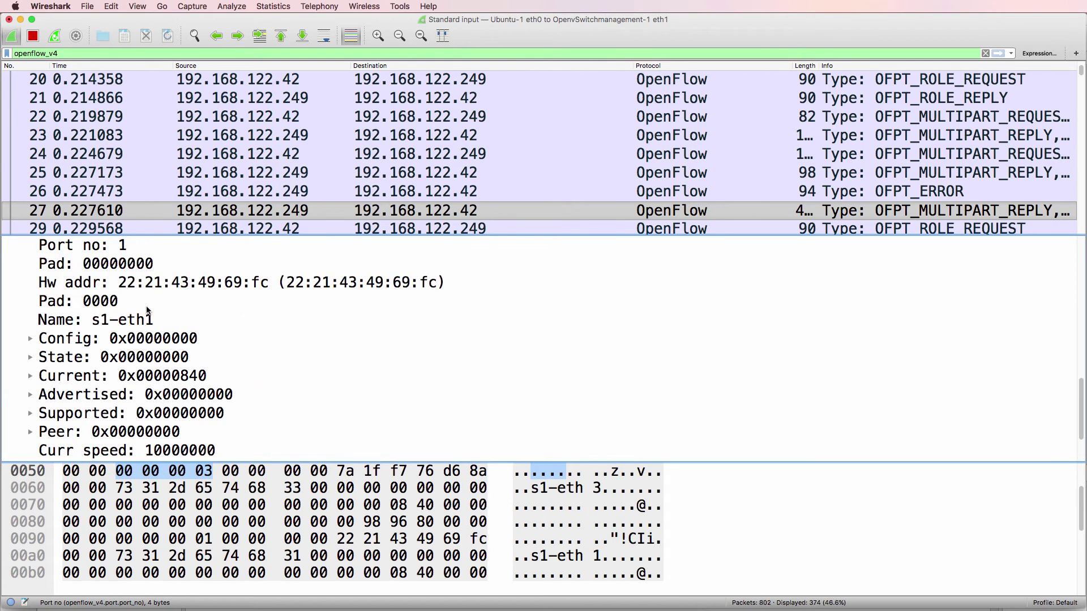
pyautogui.click(125, 249)
pyautogui.scroll(-2, 175, 451)
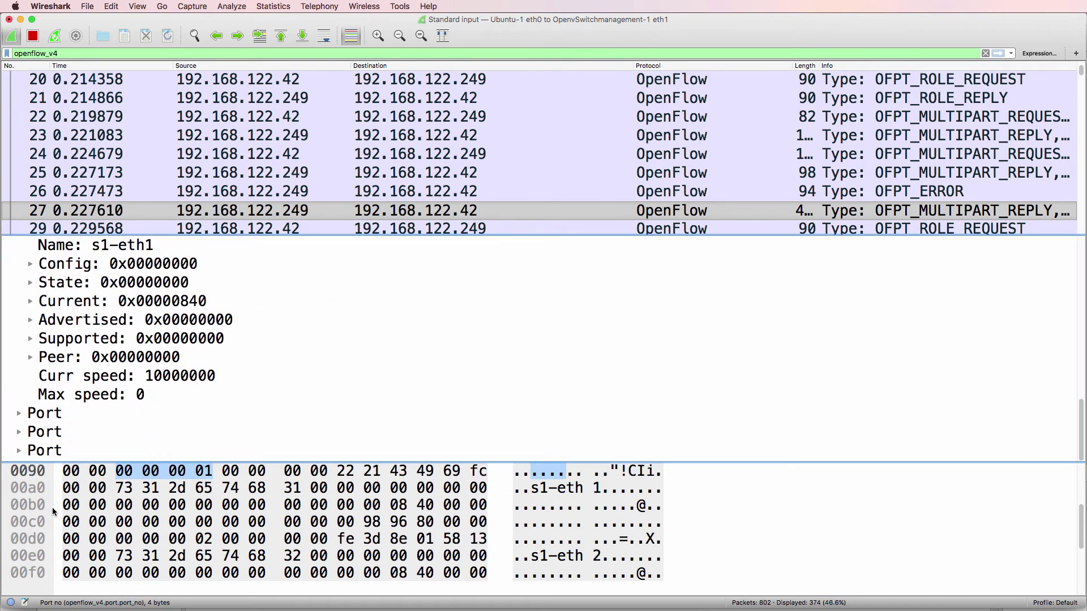
# Expand the s1-eth2, s1-eth4 and local s1 Port entries and inspect their port-number bytes
pyautogui.click(19, 414)
pyautogui.scroll(-3, 68, 410)
pyautogui.click(95, 321)
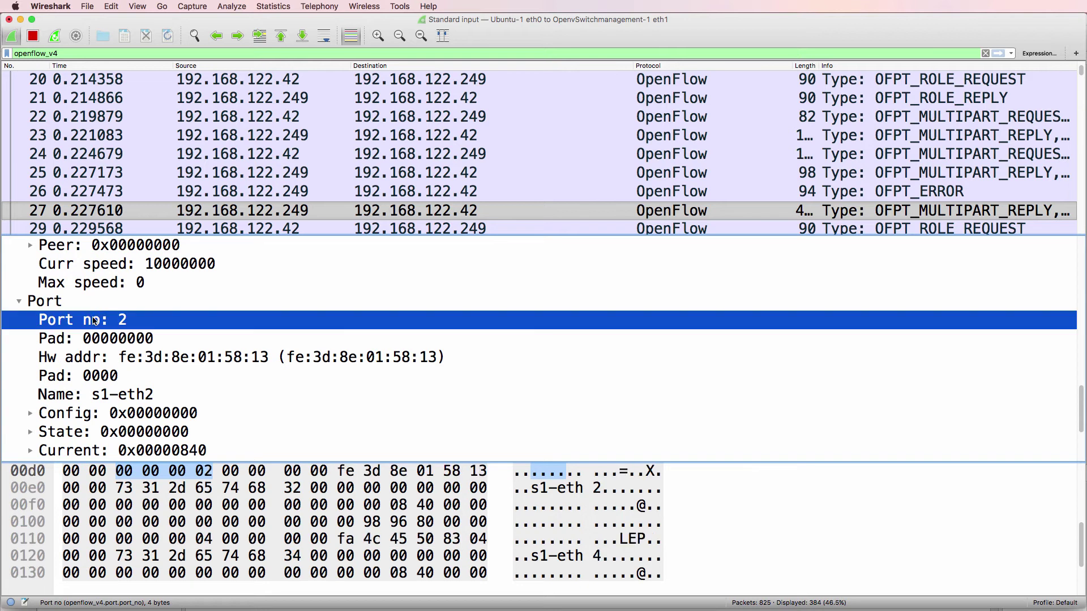
pyautogui.scroll(-3, 124, 391)
pyautogui.click(20, 432)
pyautogui.scroll(-2, 89, 428)
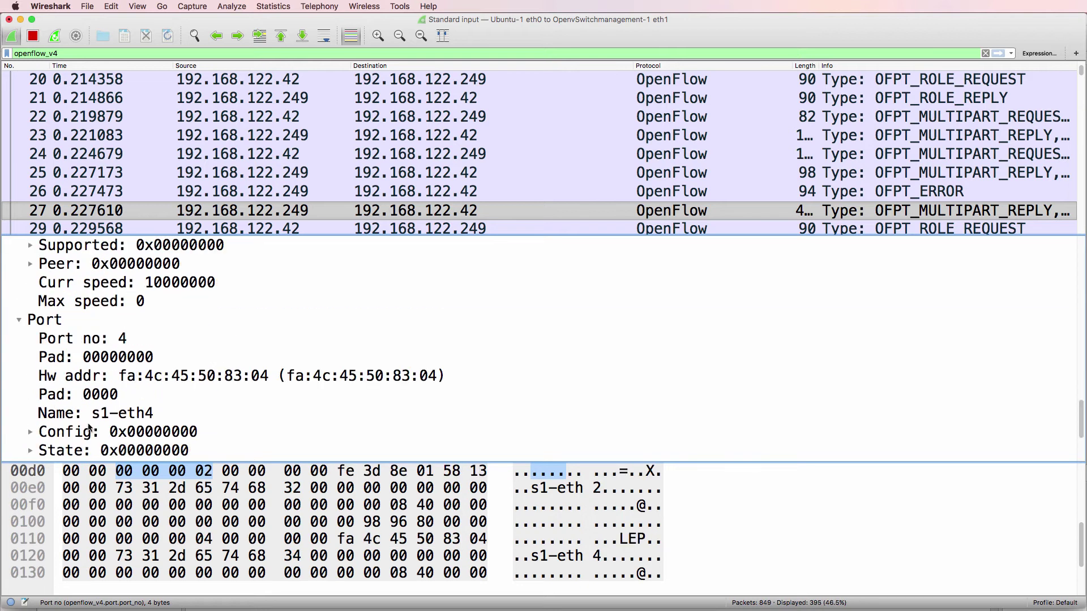
pyautogui.click(93, 352)
pyautogui.click(94, 339)
pyautogui.scroll(-3, 107, 396)
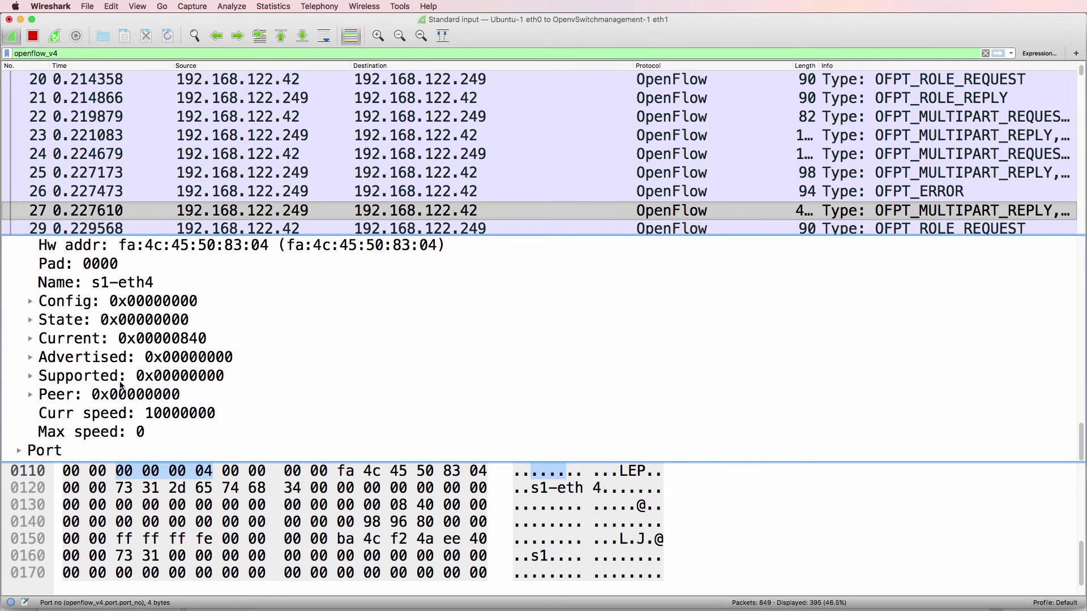
pyautogui.click(20, 451)
pyautogui.scroll(-3, 89, 340)
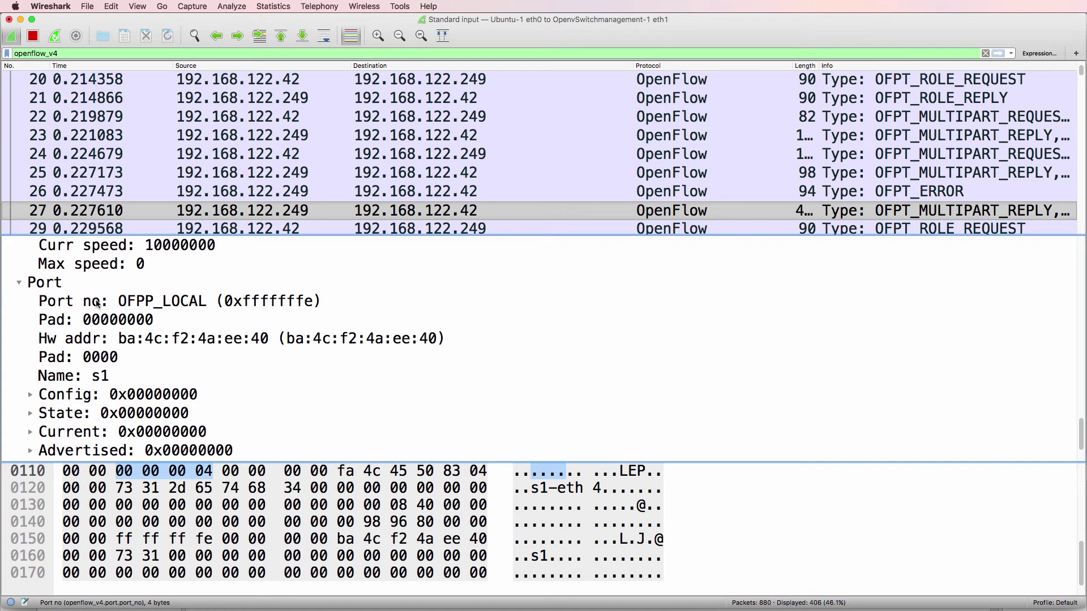
pyautogui.click(97, 304)
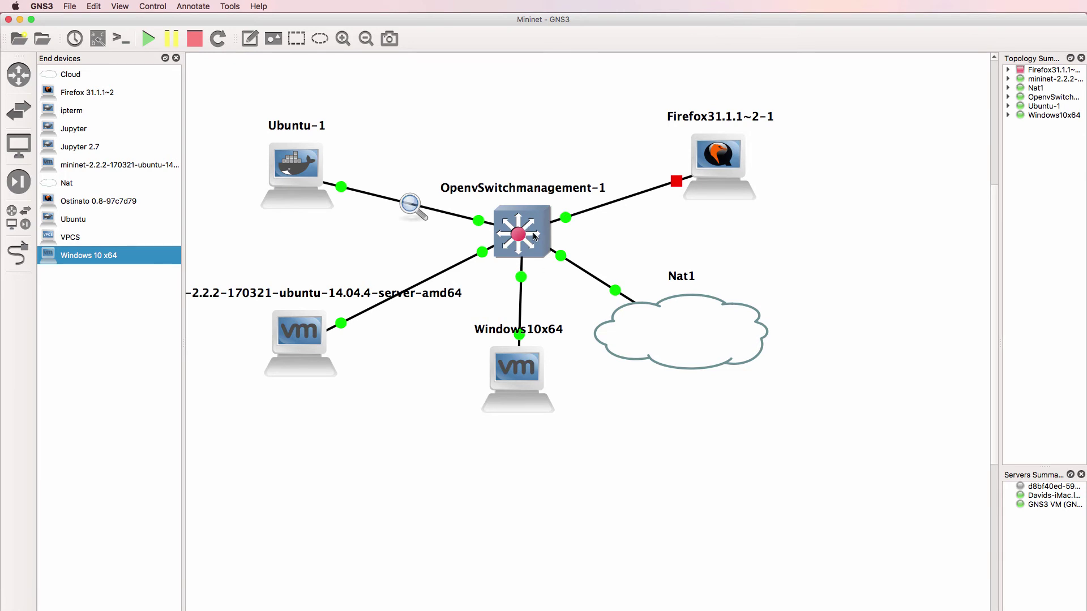
# Move from GNS3 to the Mininet terminal, glance at the OpenDaylight topology, then return to the terminal
pyautogui.press('super+Tab')
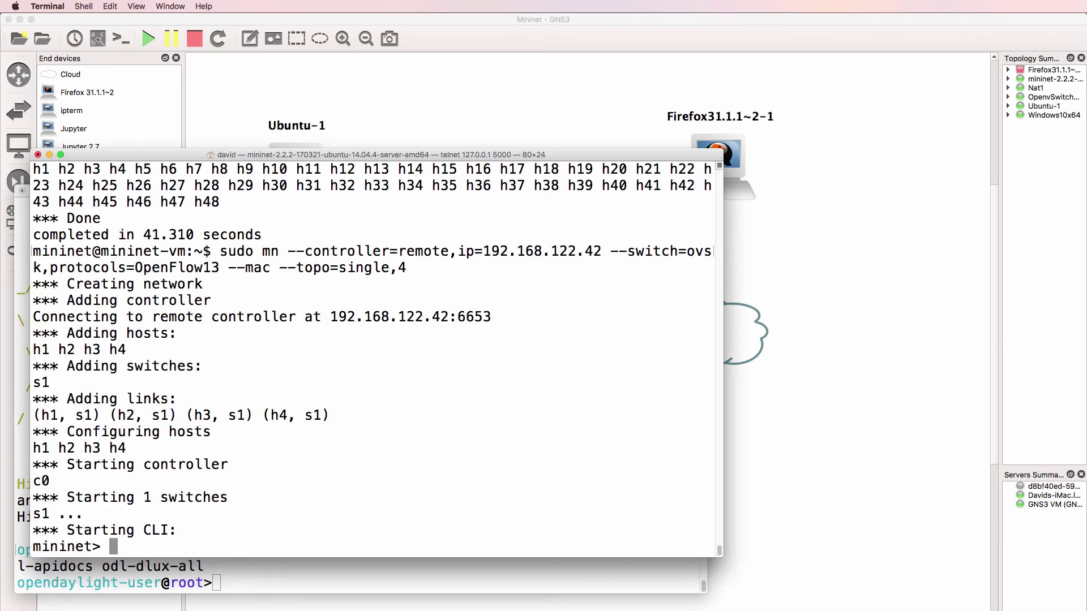
pyautogui.press('super+Tab')
pyautogui.scroll(3, 790, 369)
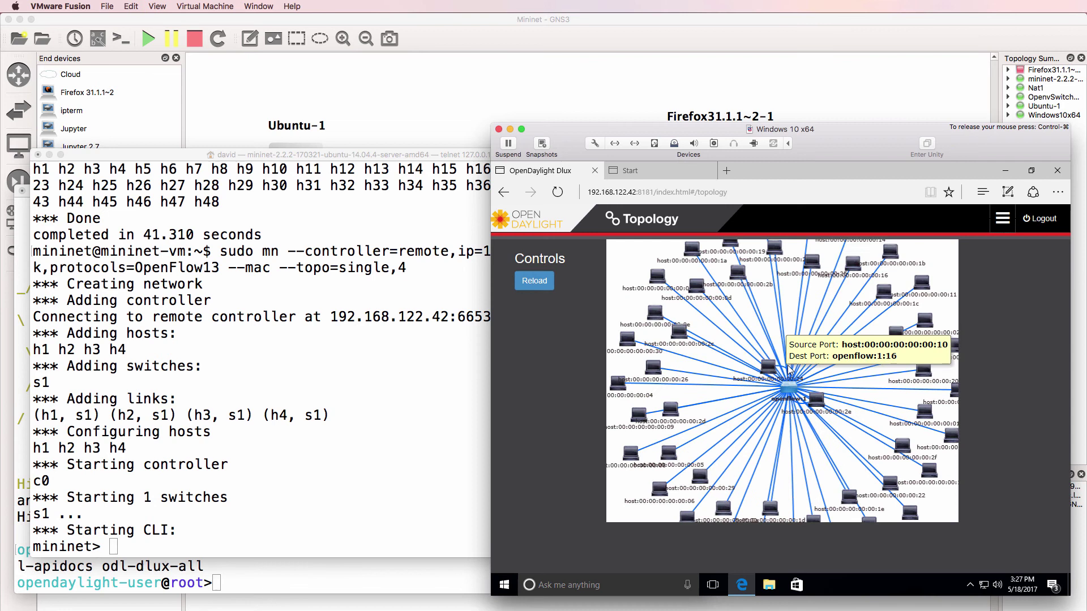
pyautogui.click(381, 376)
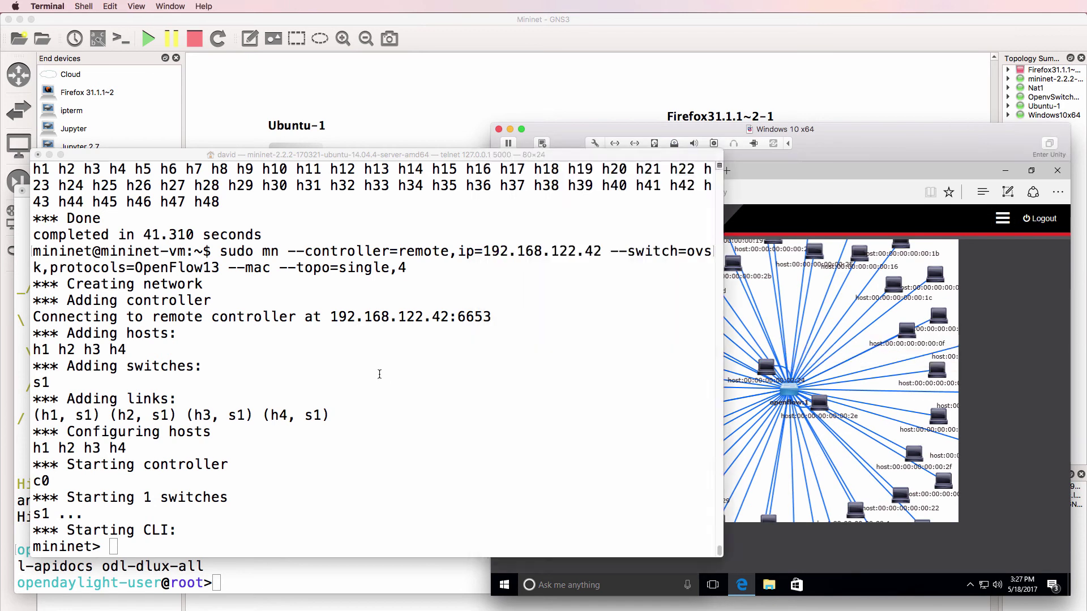
# Exit the running Mininet network and look up the tree topology option in sudo mn --help
pyautogui.write('exit')
pyautogui.press('Return')
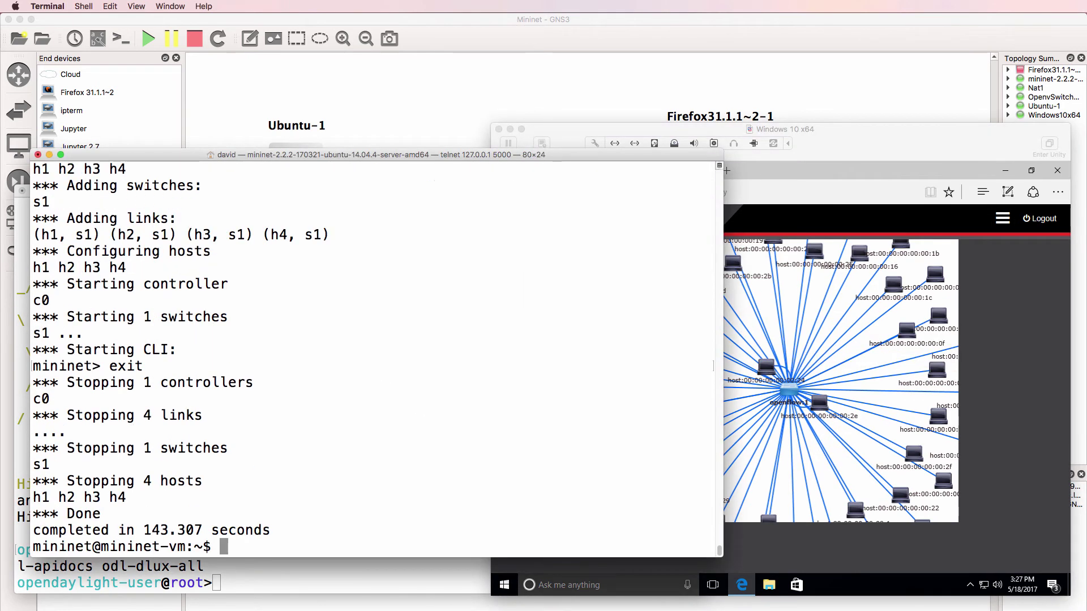
pyautogui.write('suod')
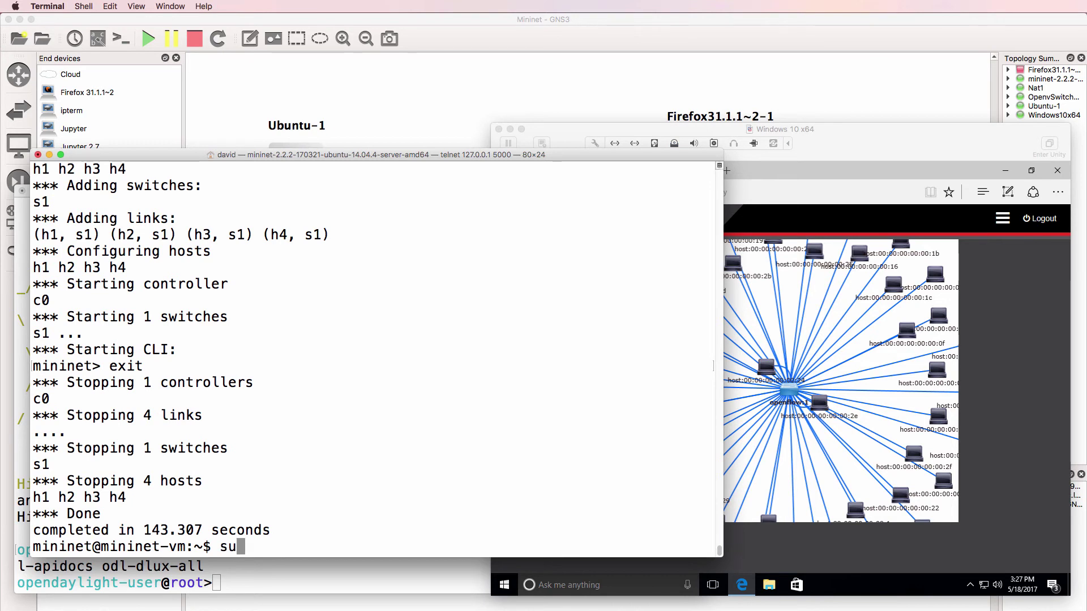
pyautogui.press('BackSpace')
pyautogui.press('BackSpace')
pyautogui.press('BackSpace')
pyautogui.write('do mn --help')
pyautogui.press('Return')
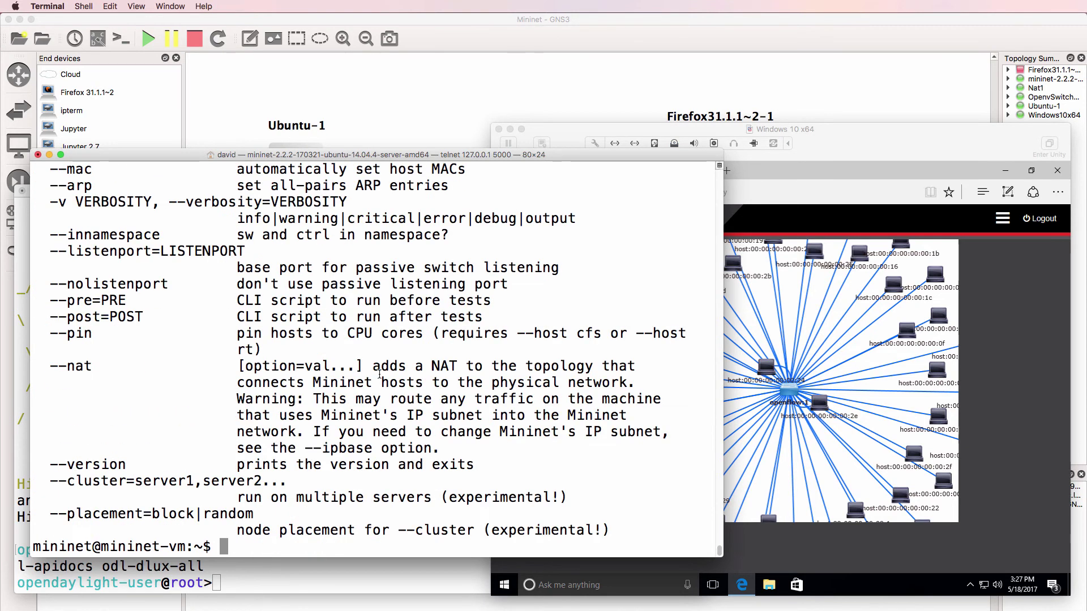
pyautogui.scroll(5, 317, 284)
pyautogui.scroll(1, 465, 278)
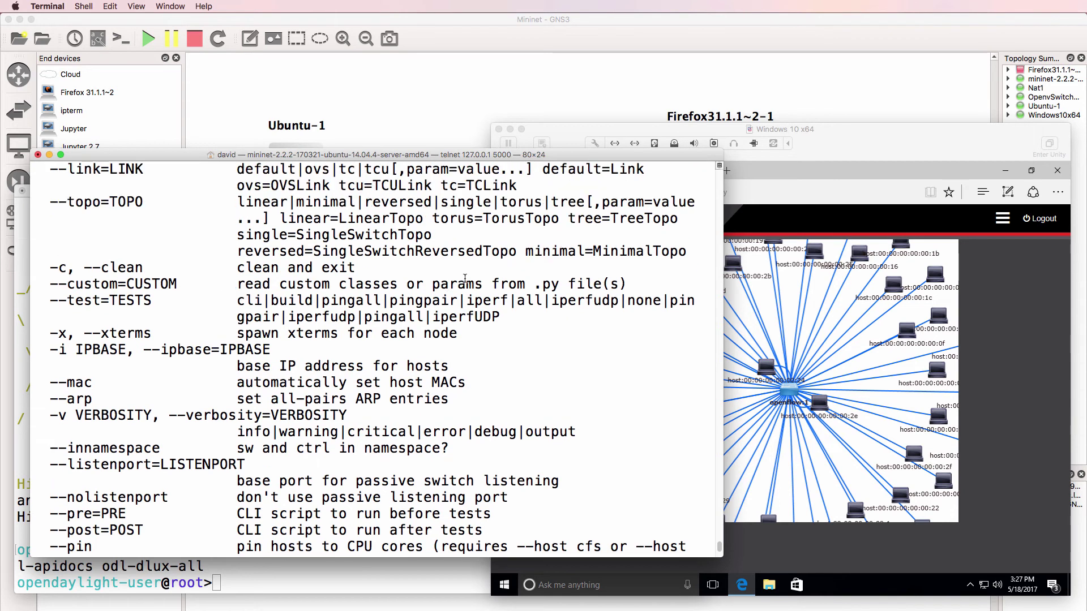
pyautogui.scroll(2, 424, 306)
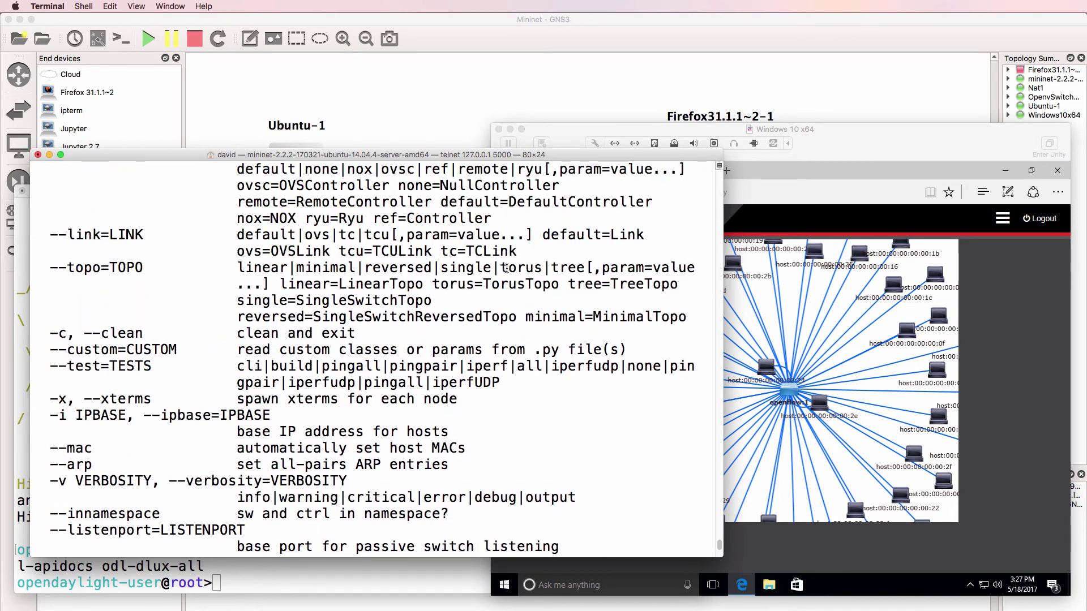
pyautogui.moveTo(551, 270); pyautogui.dragTo(589, 266)
# Relaunch the recalled mn command with --topo=tree,depth=3,fanout=3
pyautogui.press('Return')
pyautogui.press('Up')
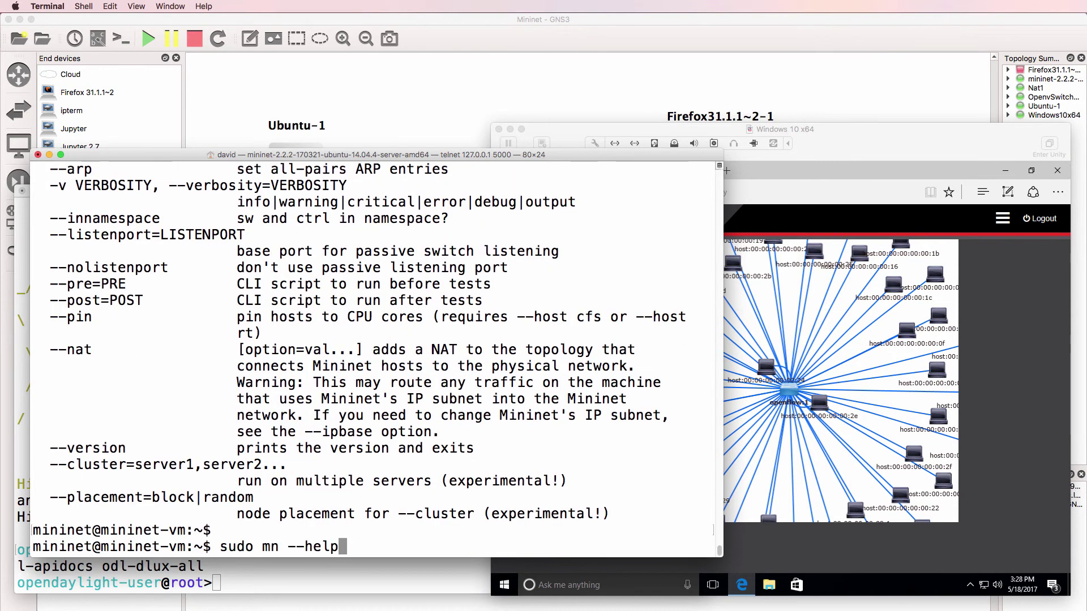
pyautogui.press('Up')
pyautogui.press('BackSpace')
pyautogui.press('BackSpace')
pyautogui.press('BackSpace')
pyautogui.press('BackSpace')
pyautogui.press('BackSpace')
pyautogui.press('BackSpace')
pyautogui.press('BackSpace')
pyautogui.press('BackSpace')
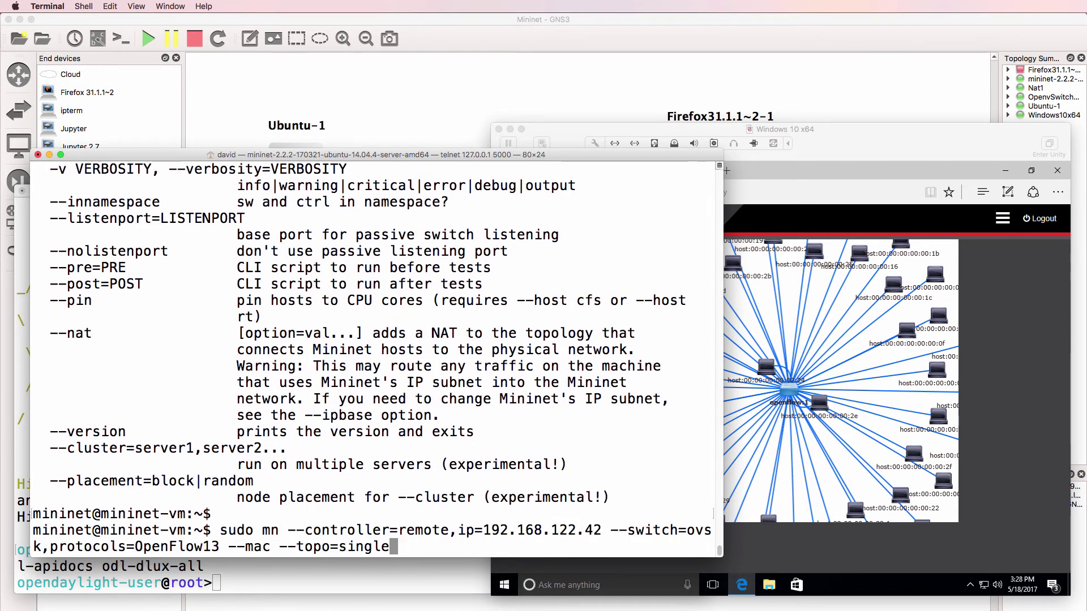
pyautogui.write('tree')
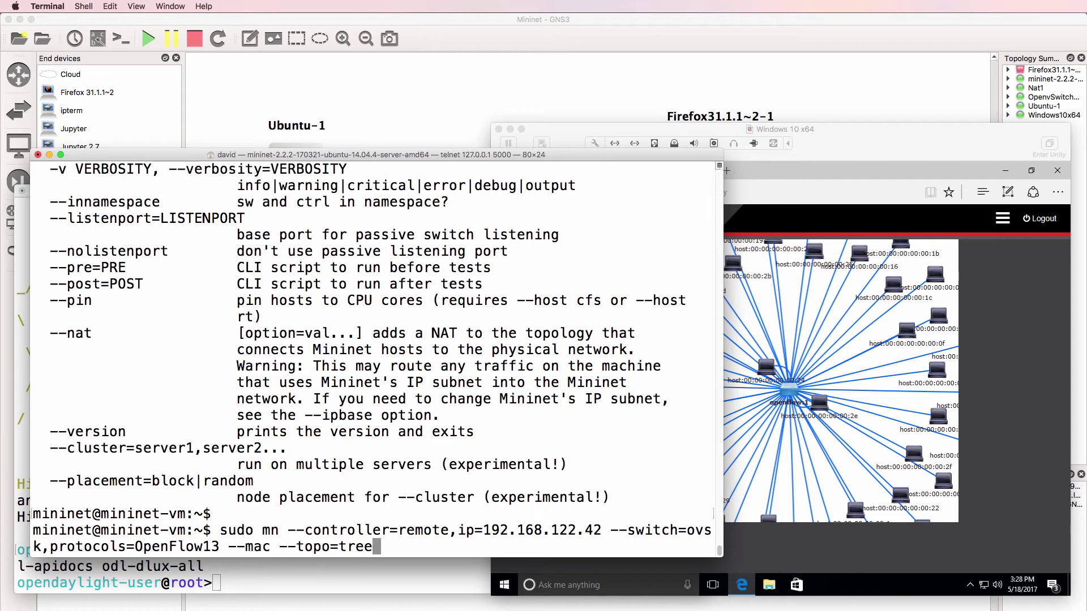
pyautogui.write(',fanout')
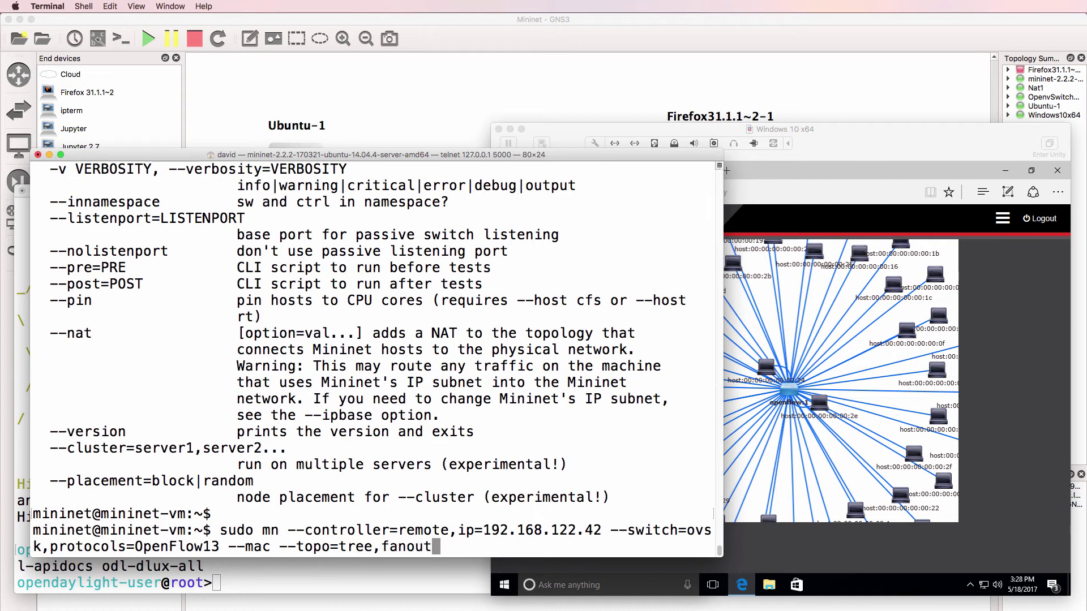
pyautogui.press('BackSpace')
pyautogui.press('BackSpace')
pyautogui.press('BackSpace')
pyautogui.press('BackSpace')
pyautogui.press('BackSpace')
pyautogui.press('BackSpace')
pyautogui.write('depth')
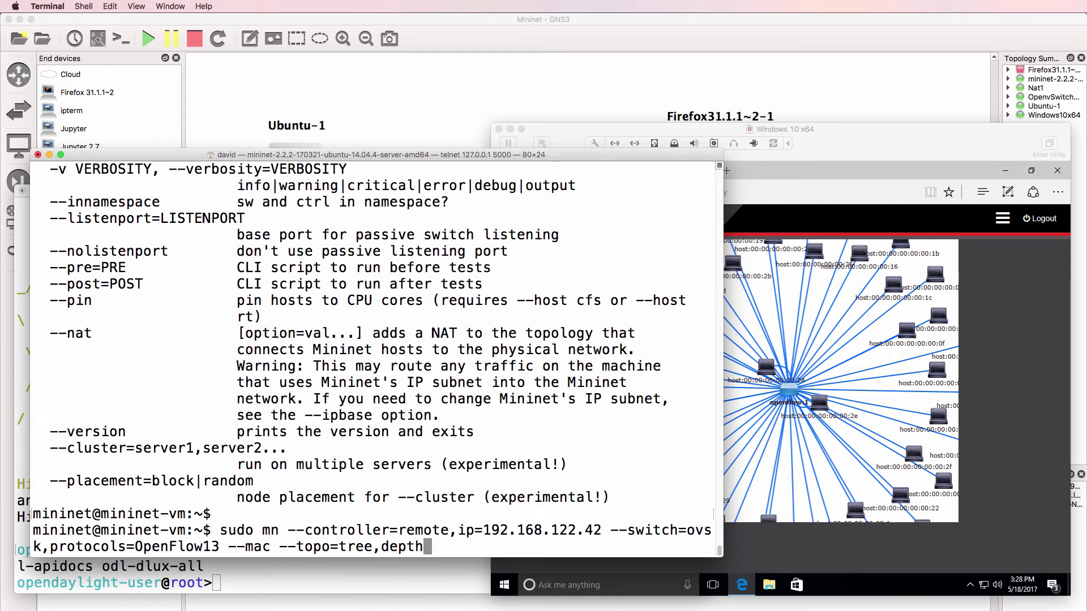
pyautogui.write('=3,fan')
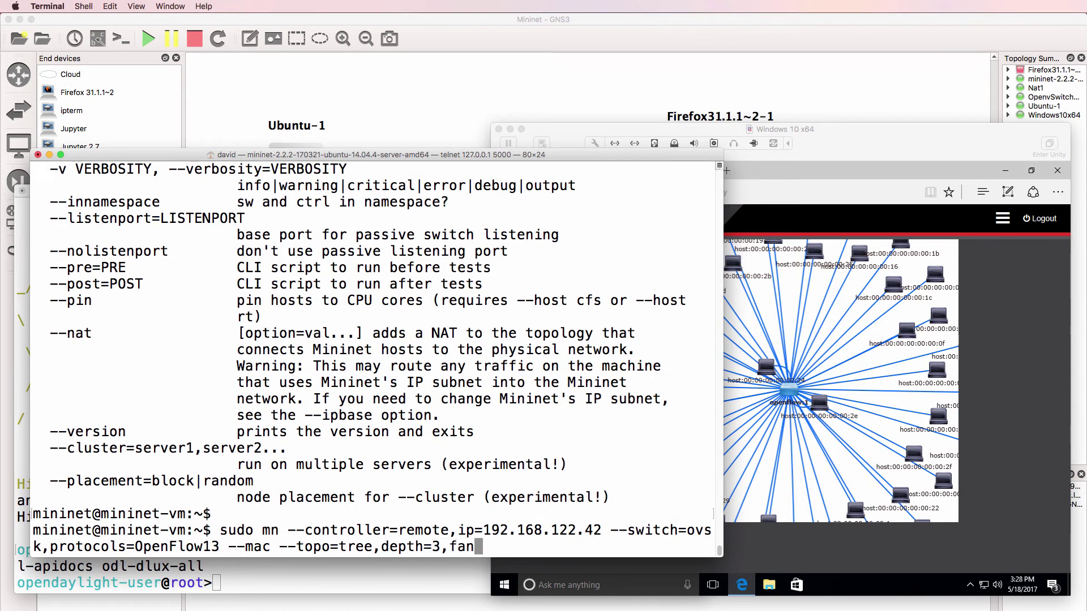
pyautogui.write('out=')
pyautogui.write('3')
pyautogui.press('Return')
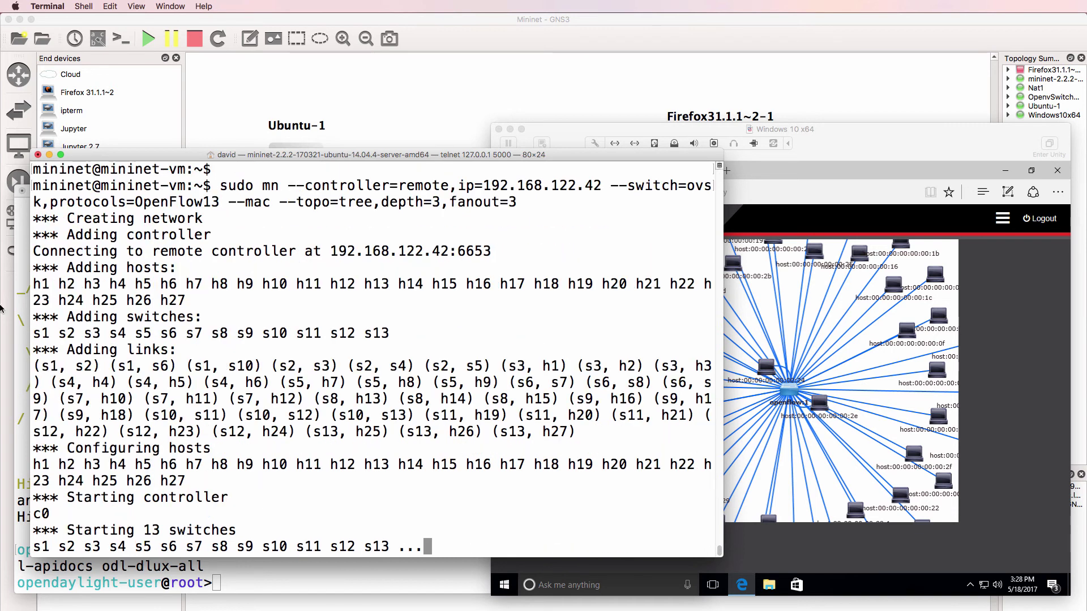
# Reload the DLUX Topology page and inspect the 13 switches under openflow:1
pyautogui.click(795, 226)
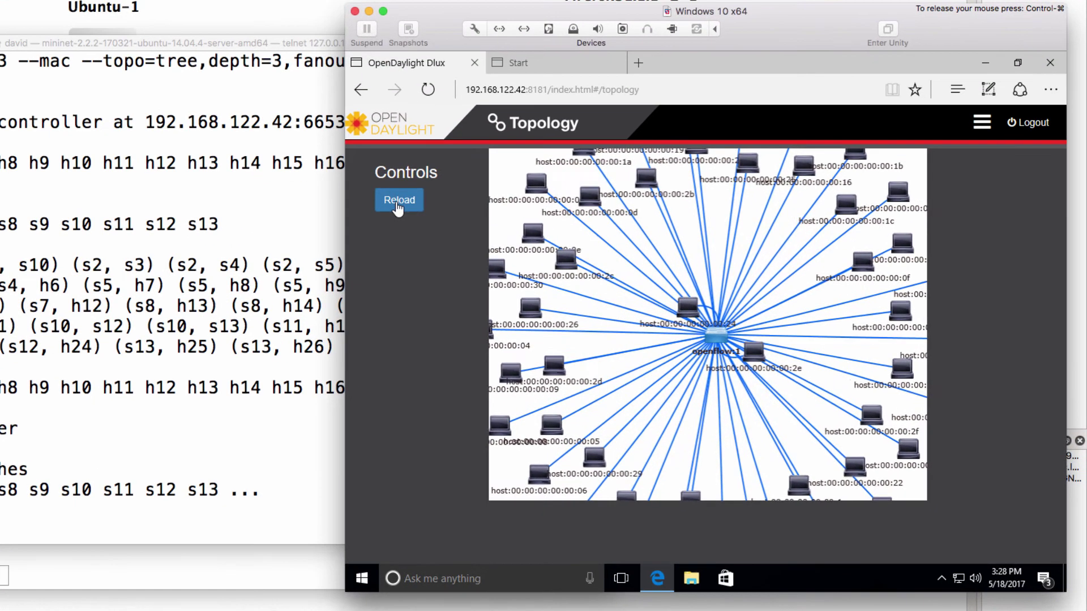
pyautogui.click(398, 204)
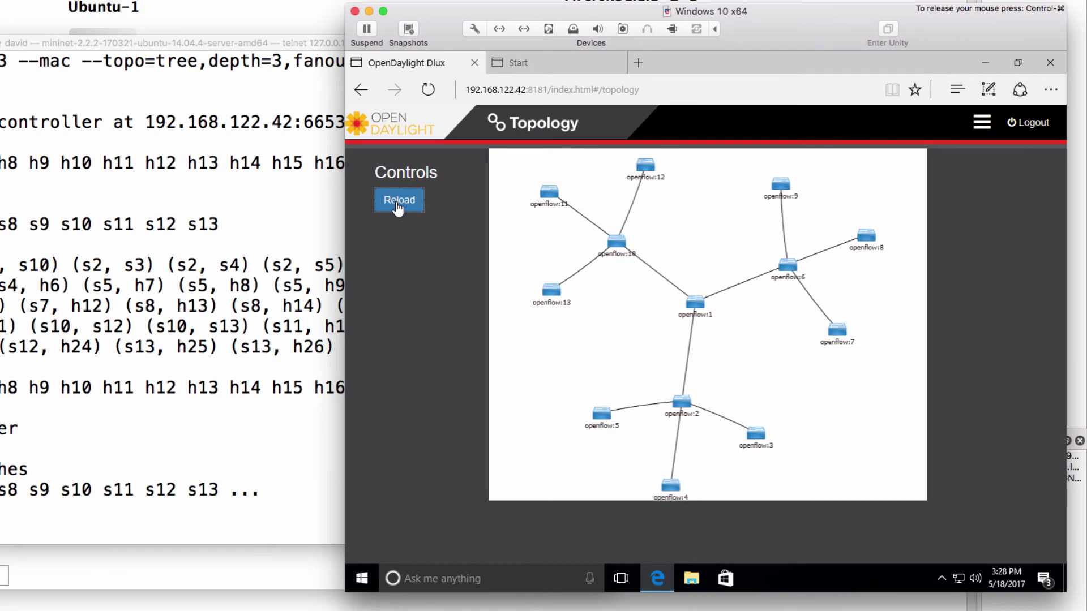
pyautogui.moveTo(695, 307)
pyautogui.moveTo(685, 403)
pyautogui.moveTo(622, 252)
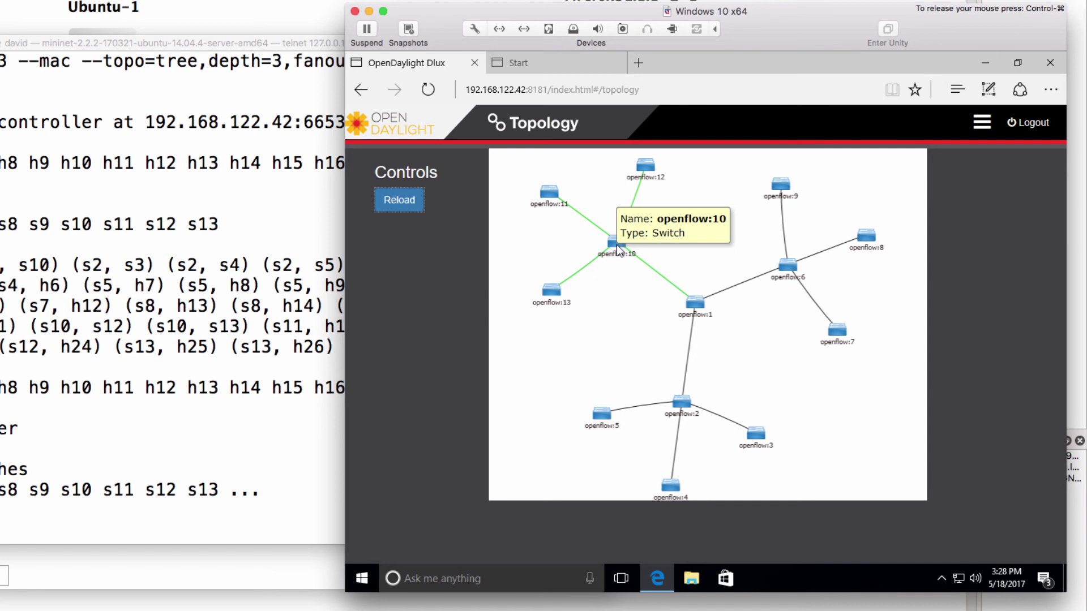
# Run pingall in the Mininet CLI, getting 702/702 replies
pyautogui.click(102, 433)
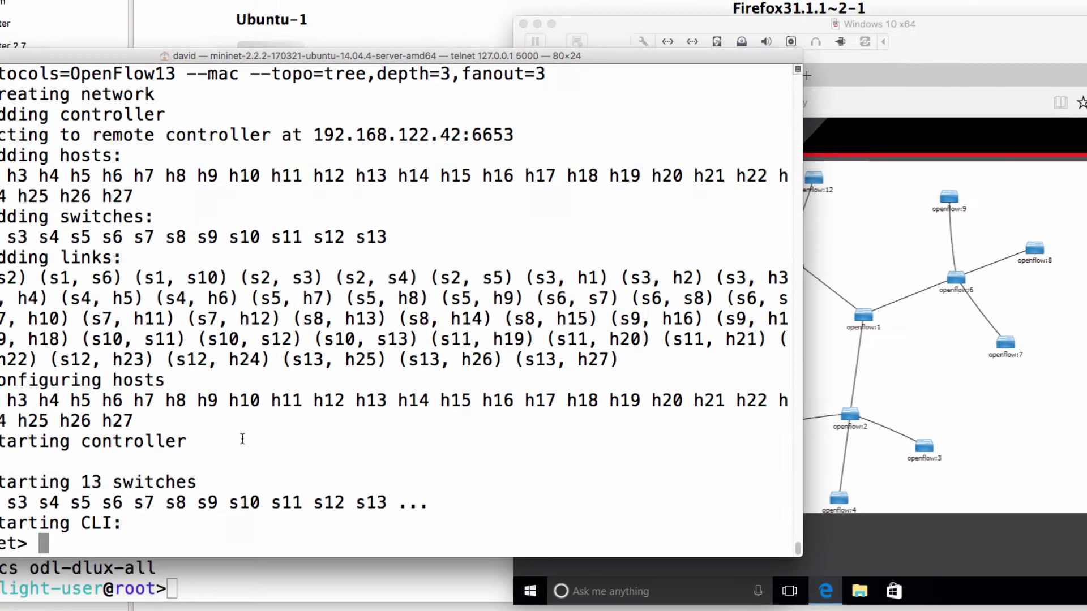
pyautogui.write('pinga')
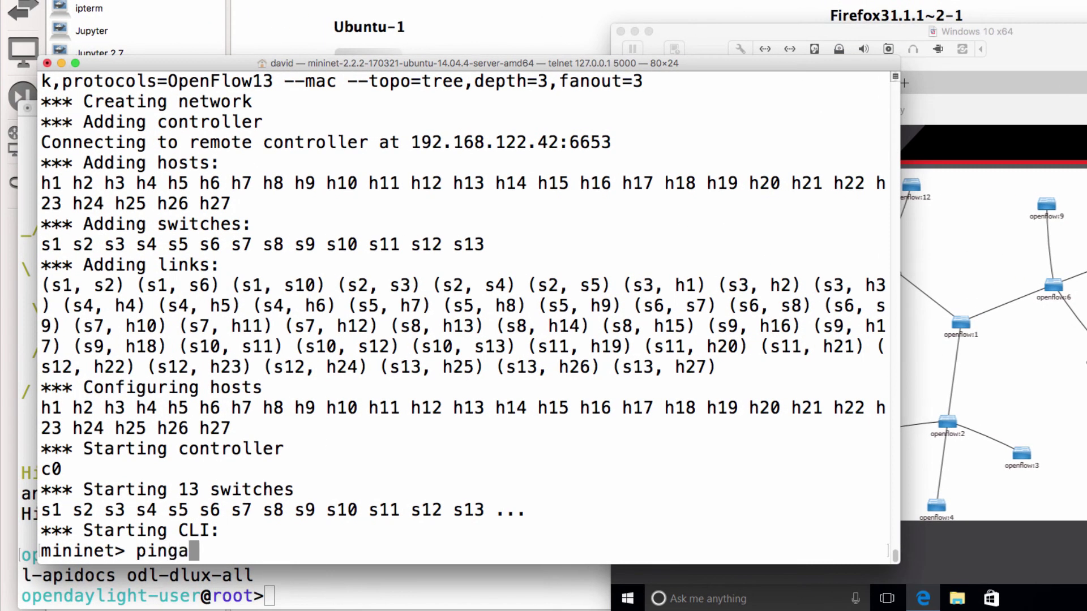
pyautogui.write('ll')
pyautogui.press('Return')
# Reload the DLUX topology and zoom around to see hosts on every leaf switch
pyautogui.click(940, 238)
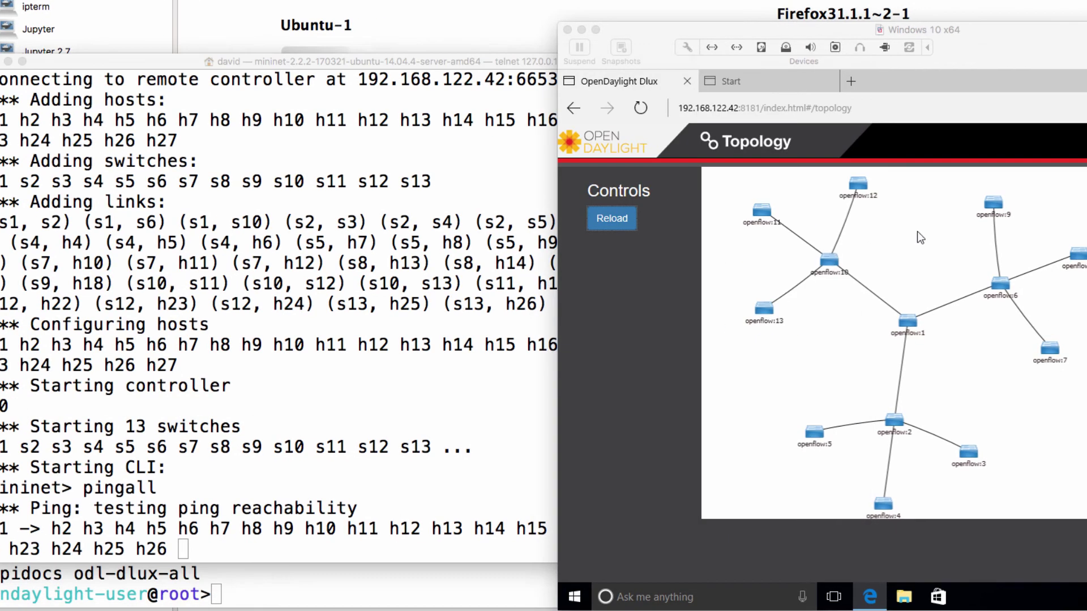
pyautogui.click(394, 220)
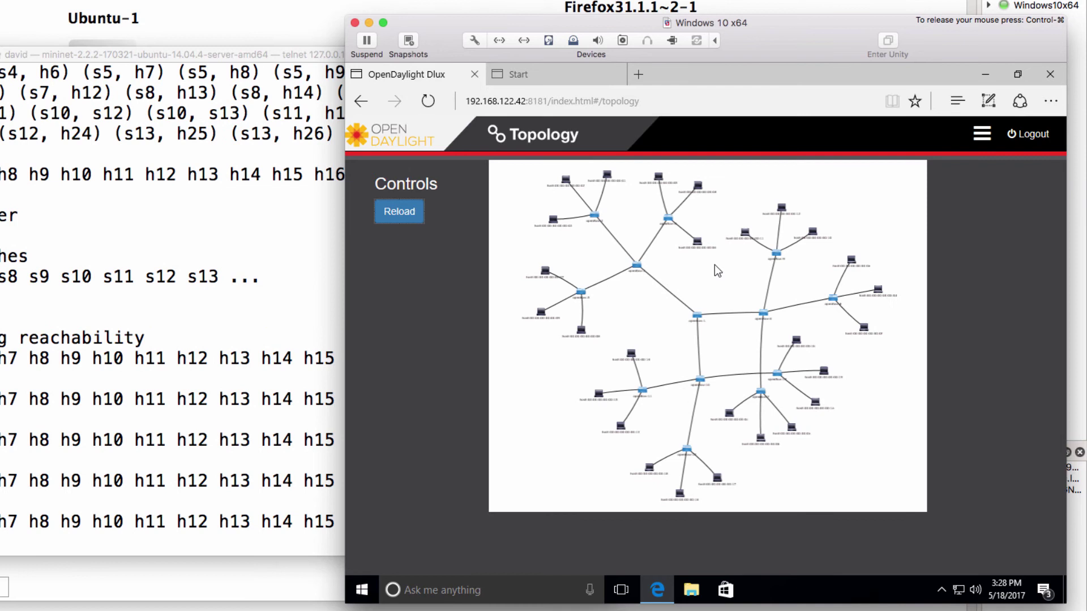
pyautogui.scroll(5, 714, 264)
pyautogui.scroll(5, 716, 270)
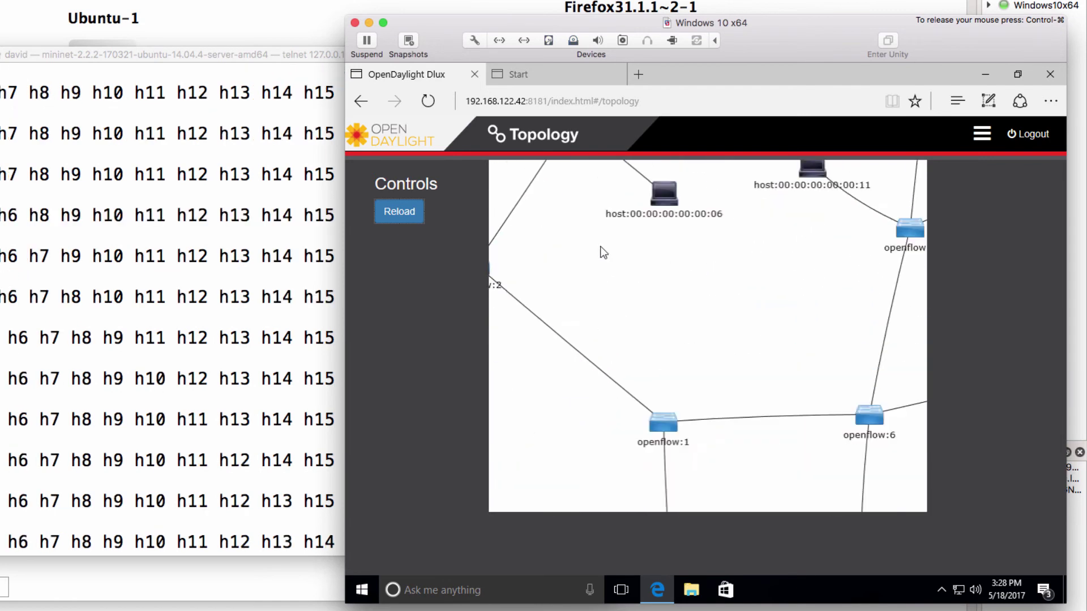
pyautogui.scroll(-3, 710, 422)
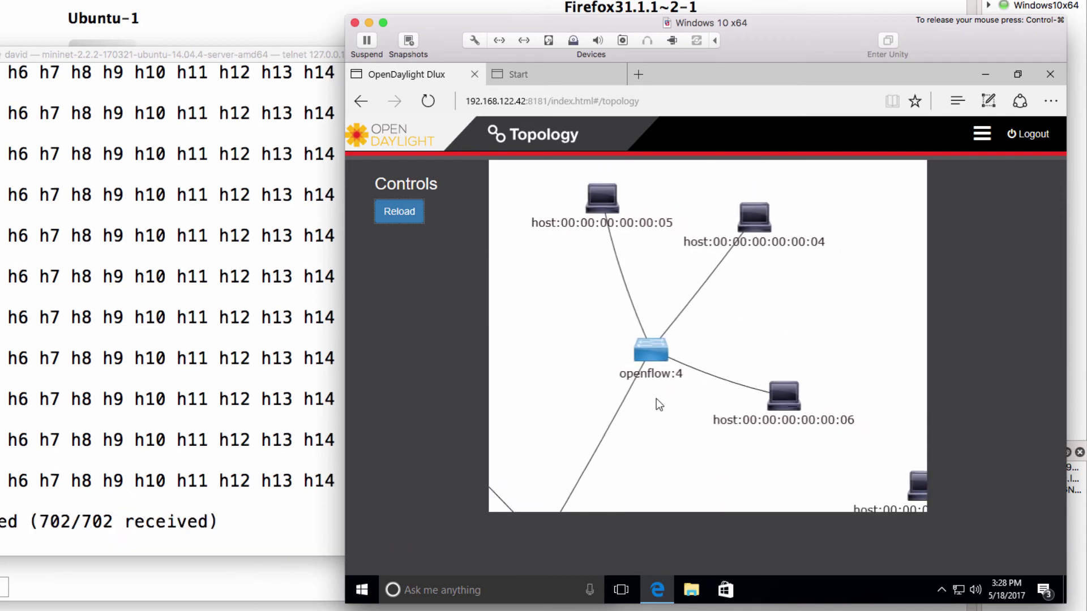
pyautogui.scroll(-5, 657, 398)
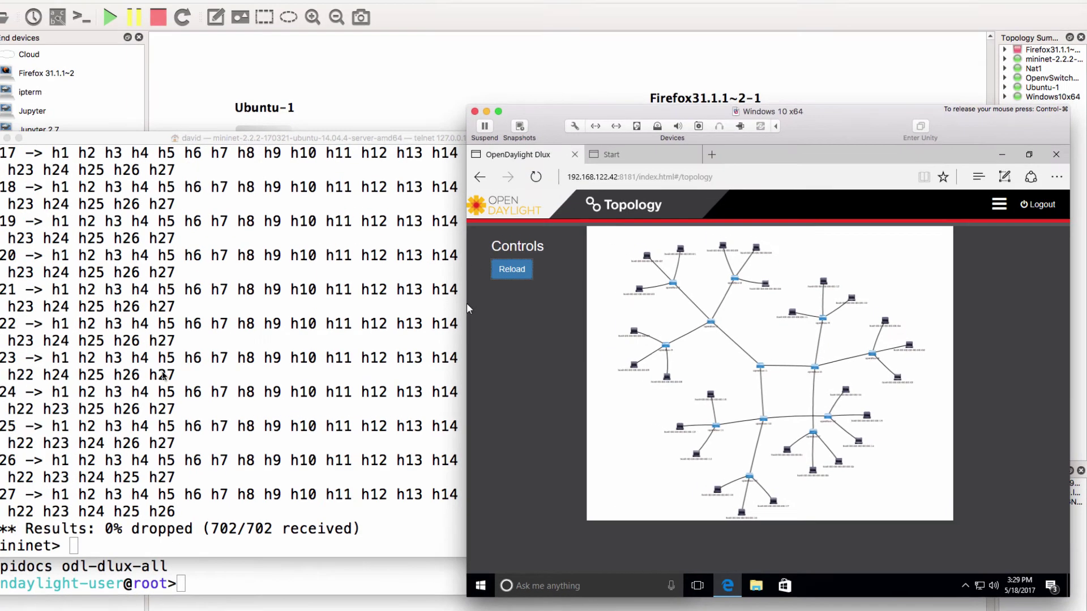
# Exit Mininet and relaunch the tree with depth=3, fanout=4
pyautogui.click(5, 342)
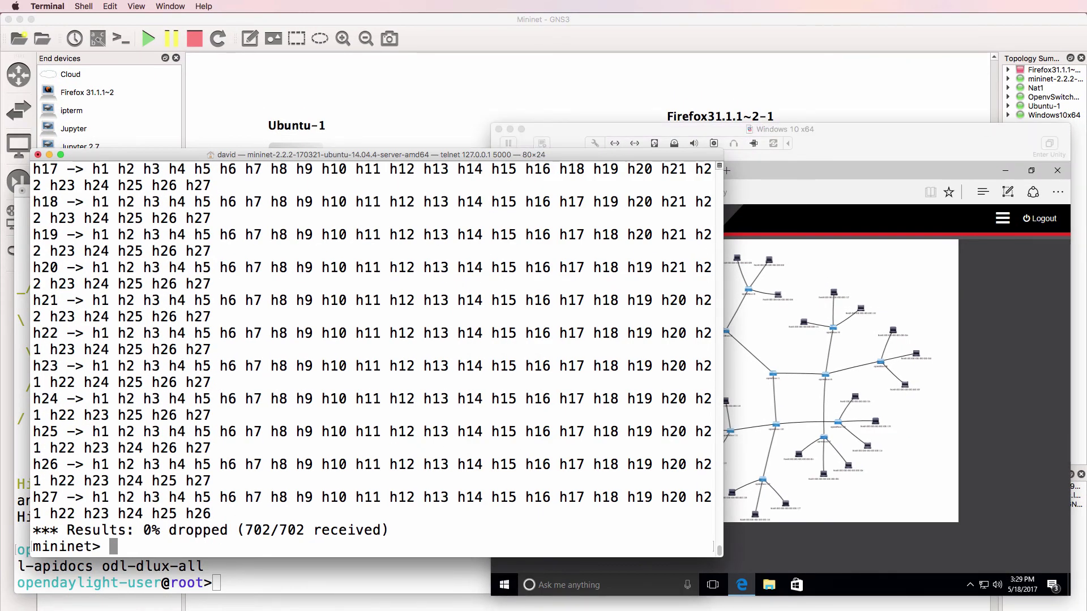
pyautogui.write('exit')
pyautogui.press('Return')
pyautogui.press('Up')
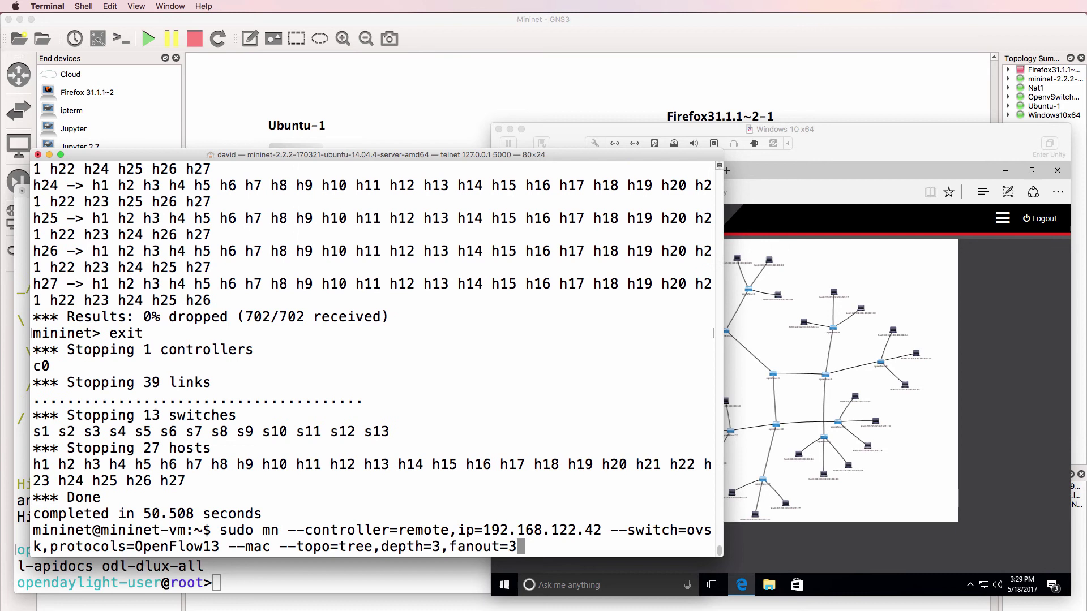
pyautogui.press('BackSpace')
pyautogui.write('4')
pyautogui.press('Return')
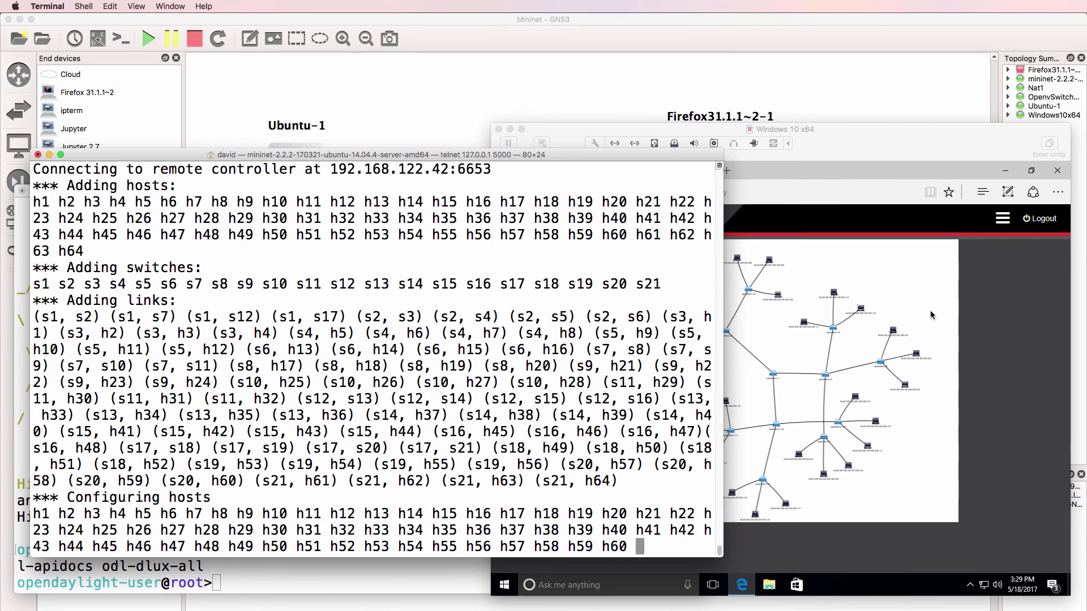
# Check that the OpenDaylight topology shows all 21 switches, then return to the terminal
pyautogui.click(931, 315)
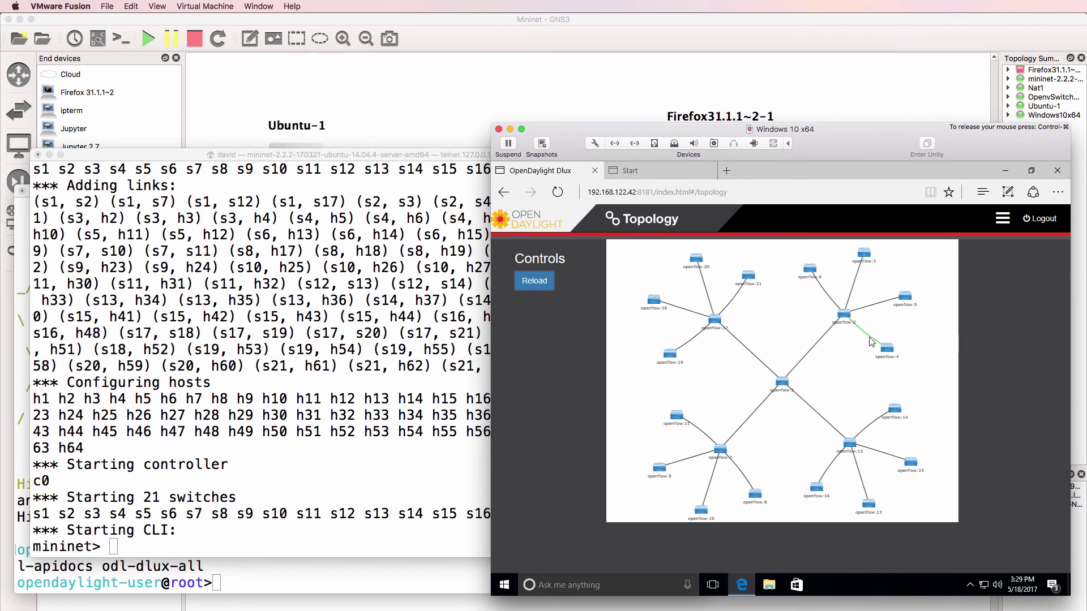
pyautogui.moveTo(871, 341)
pyautogui.click(272, 477)
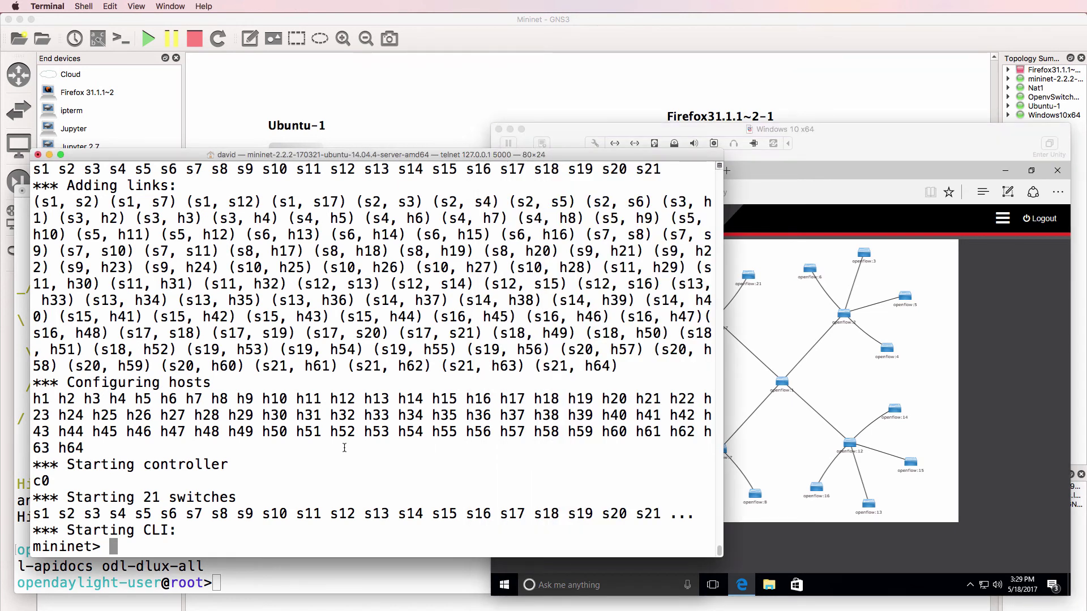
# Exit Mininet and relaunch the tree with fanout=5 for a 156-switch, 625-host network
pyautogui.write('exit')
pyautogui.press('Return')
pyautogui.press('Up')
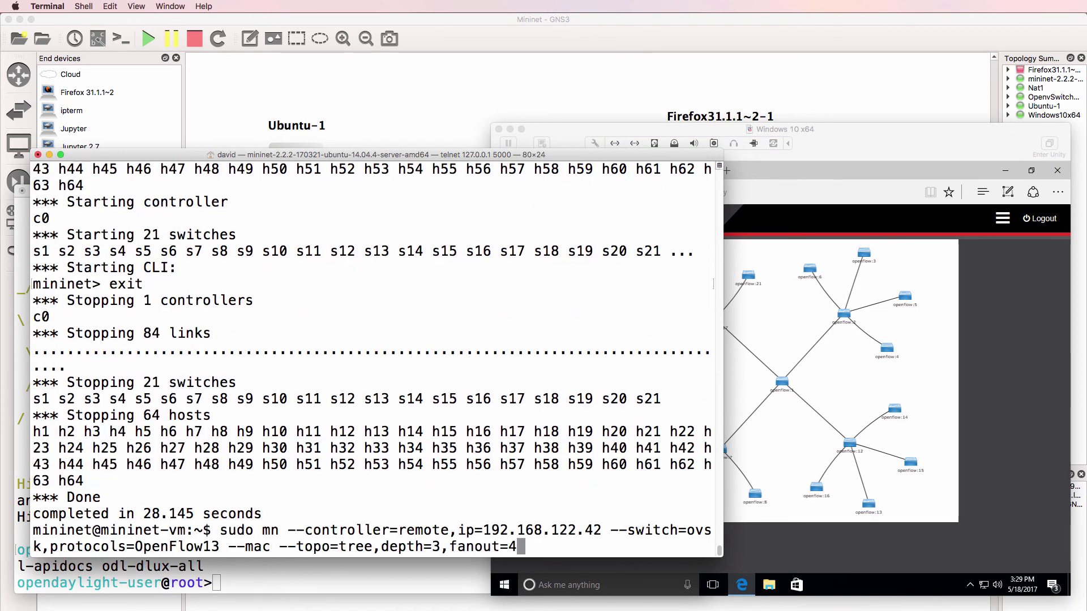
pyautogui.press('Left')
pyautogui.press('Left')
pyautogui.press('Left')
pyautogui.press('Left')
pyautogui.press('Left')
pyautogui.press('Left')
pyautogui.press('Left')
pyautogui.press('Left')
pyautogui.press('Left')
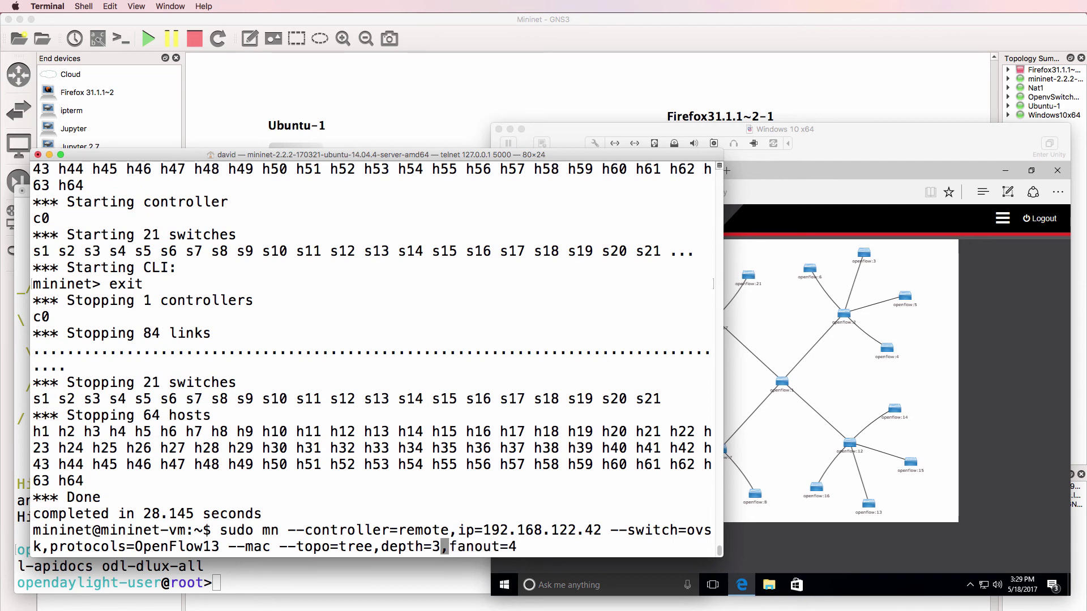
pyautogui.press('Right')
pyautogui.press('Right')
pyautogui.press('Right')
pyautogui.press('Right')
pyautogui.press('Right')
pyautogui.press('Right')
pyautogui.press('Right')
pyautogui.press('Right')
pyautogui.press('Right')
pyautogui.press('BackSpace')
pyautogui.write('5')
pyautogui.press('Return')
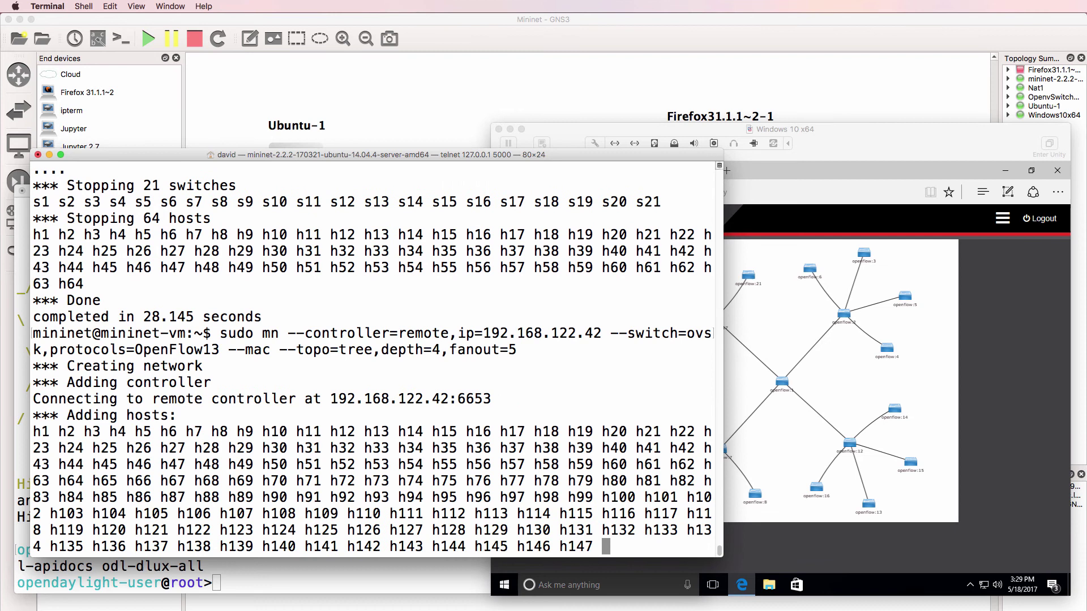
# Alternate between reloading the DLUX topology and watching the Mininet build output
pyautogui.click(912, 284)
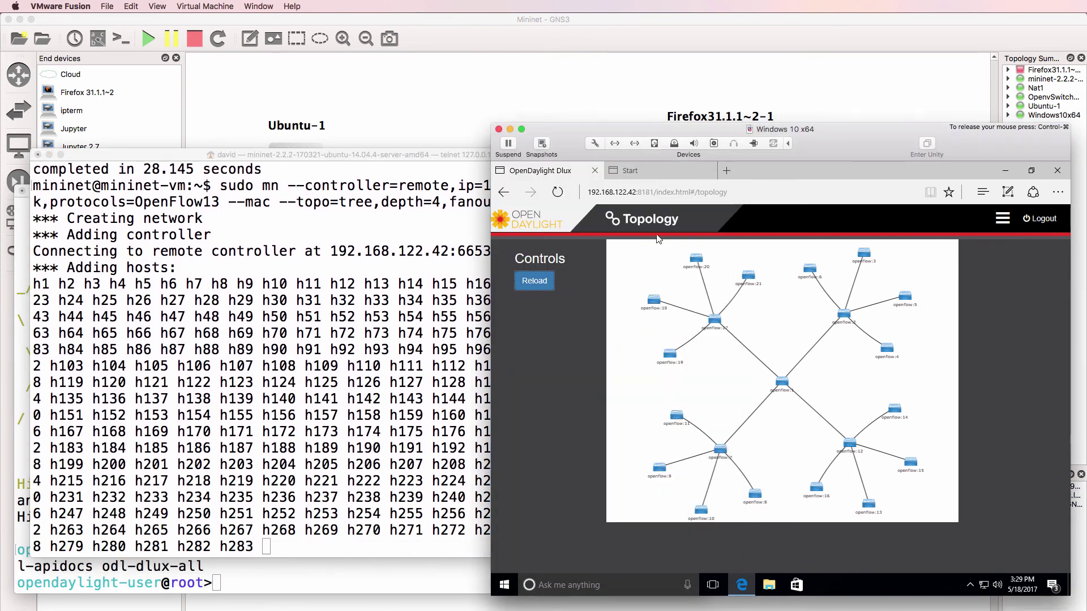
pyautogui.click(536, 285)
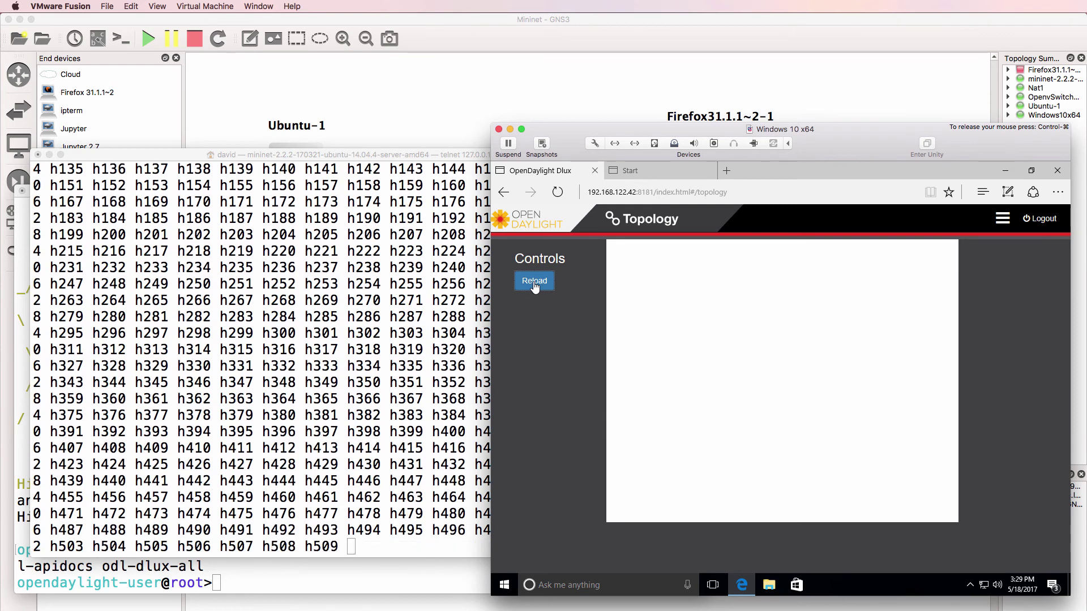
pyautogui.click(333, 340)
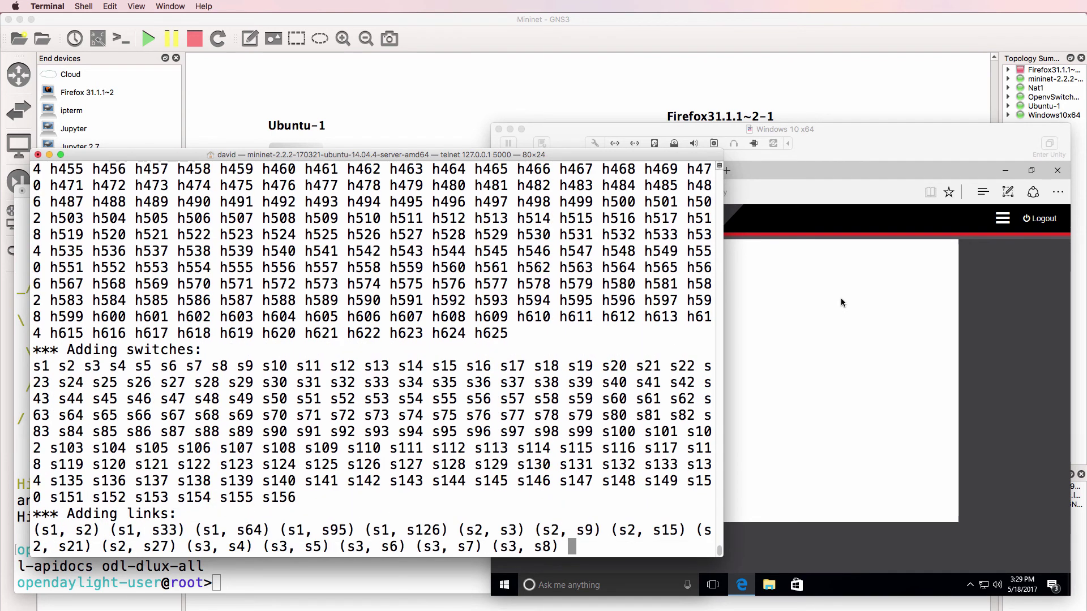
pyautogui.click(841, 302)
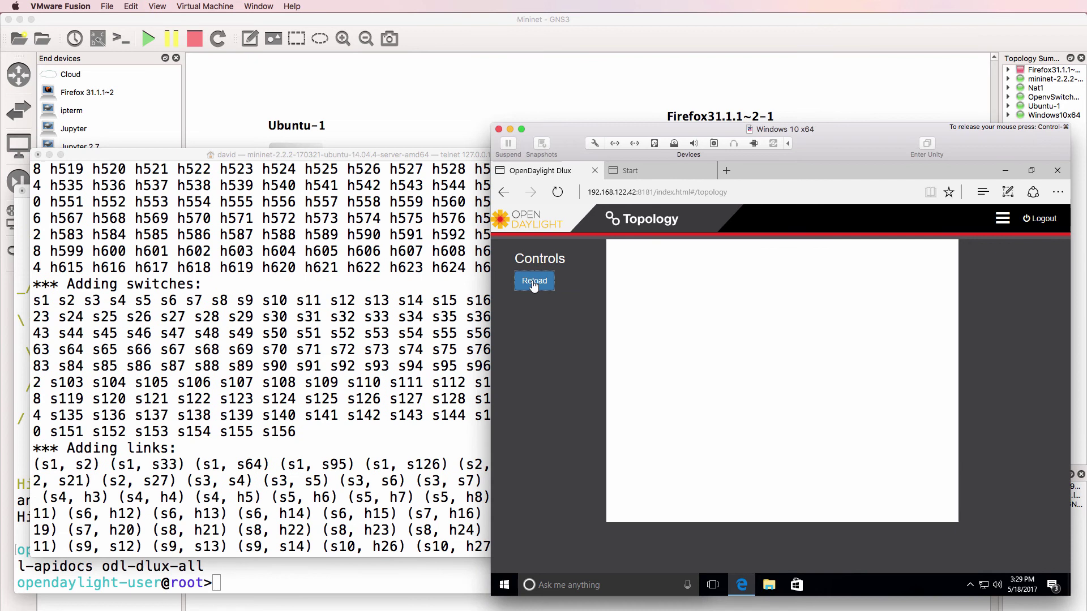
pyautogui.click(533, 283)
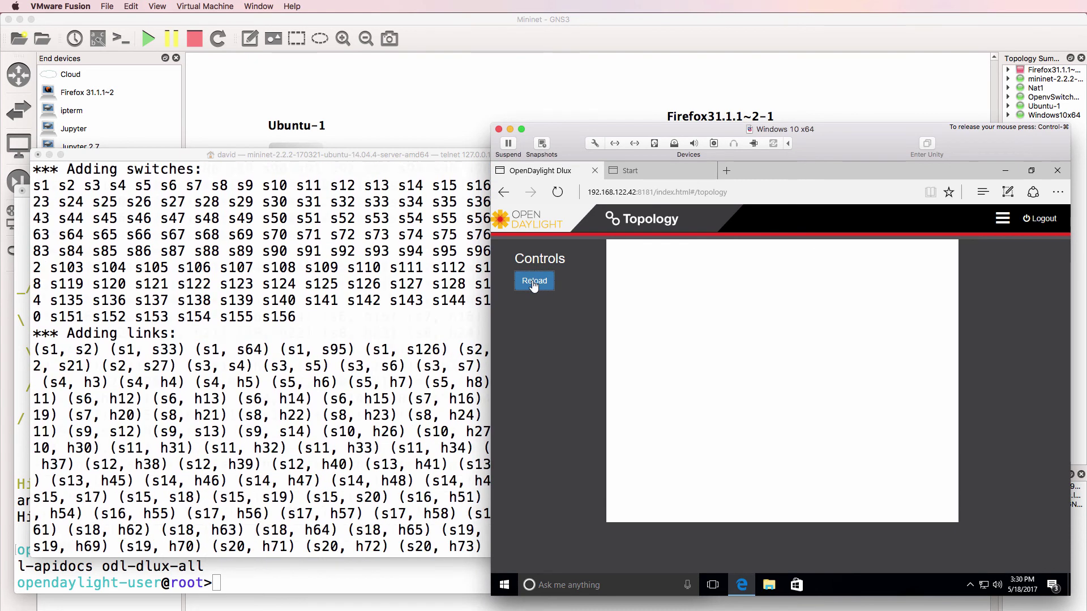
pyautogui.click(373, 302)
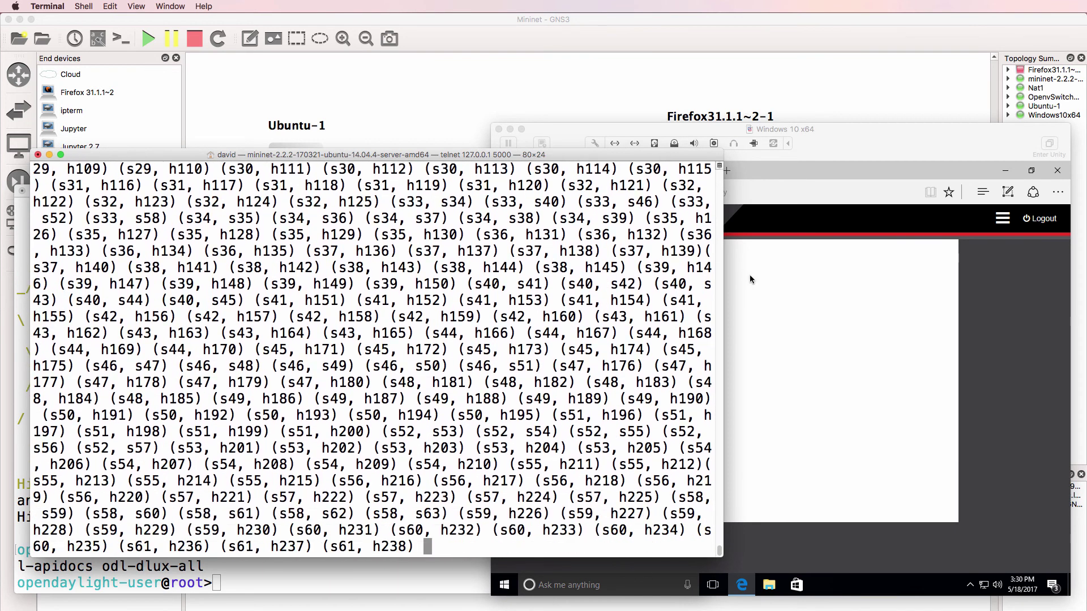
pyautogui.click(750, 274)
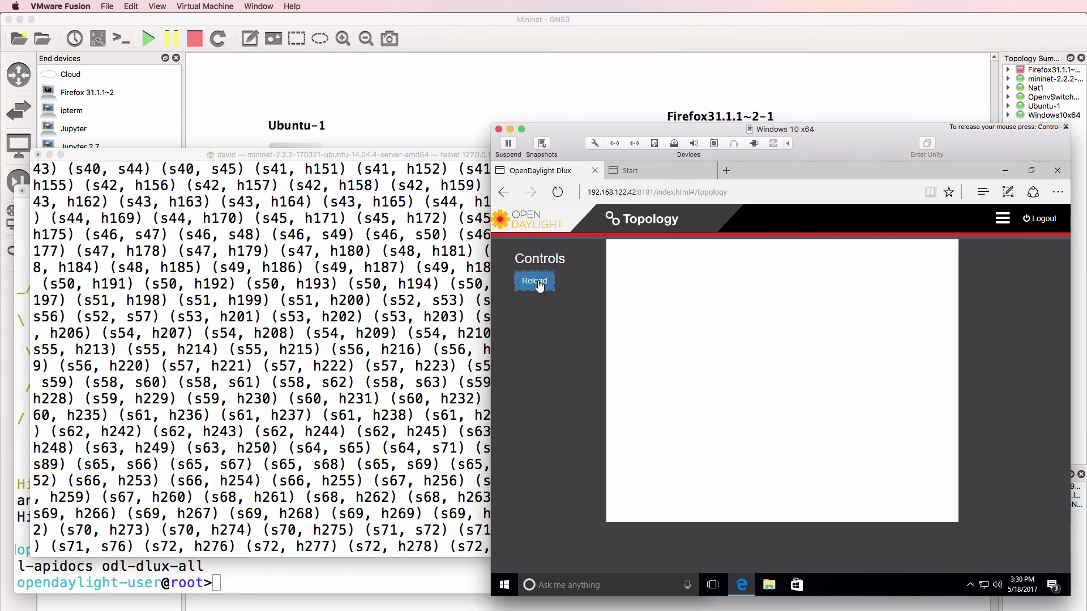
pyautogui.click(404, 304)
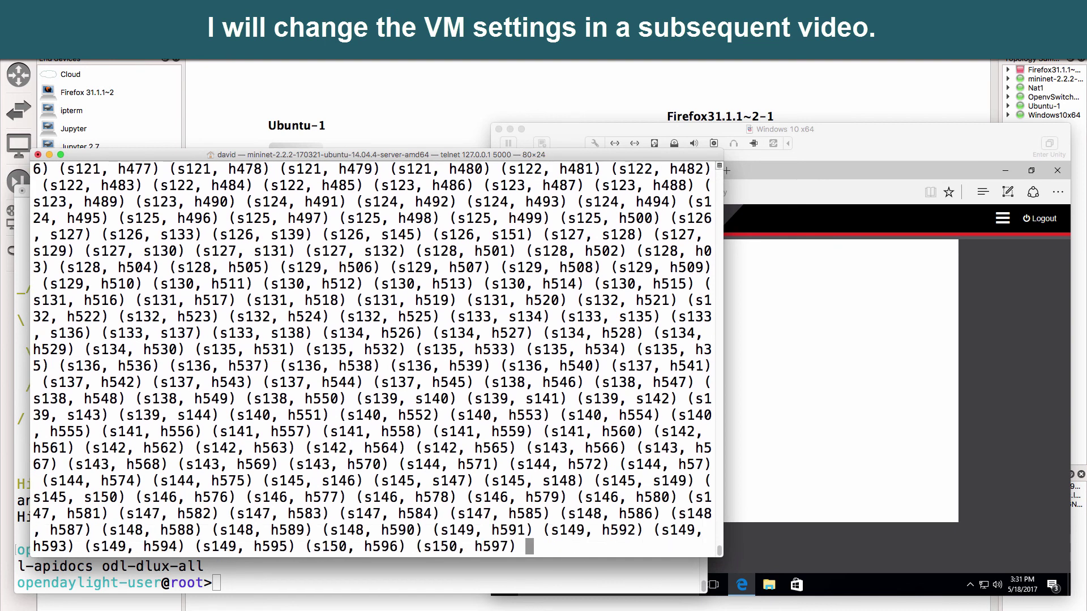
# Switch between the Mininet output and the DLUX topology page to check startup progress
pyautogui.click(622, 134)
pyautogui.click(487, 268)
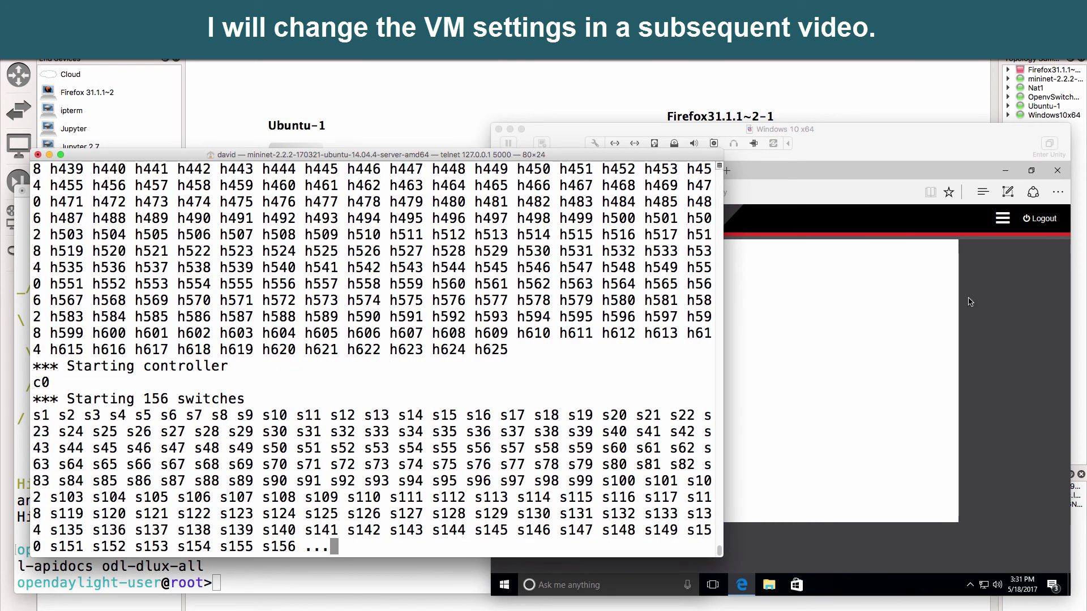
pyautogui.click(821, 301)
pyautogui.click(551, 283)
pyautogui.click(374, 156)
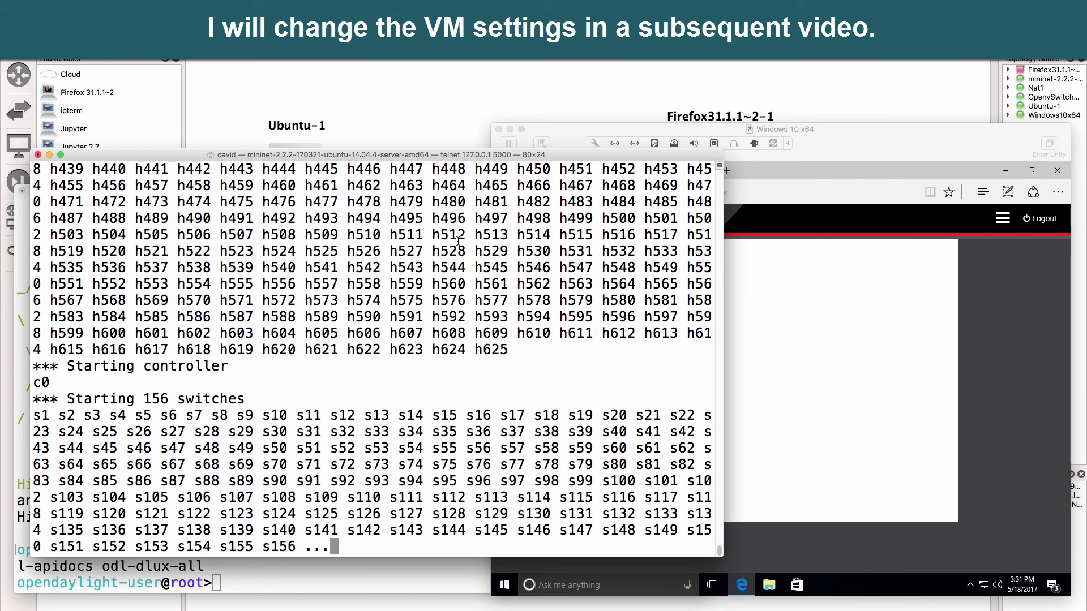
pyautogui.click(821, 300)
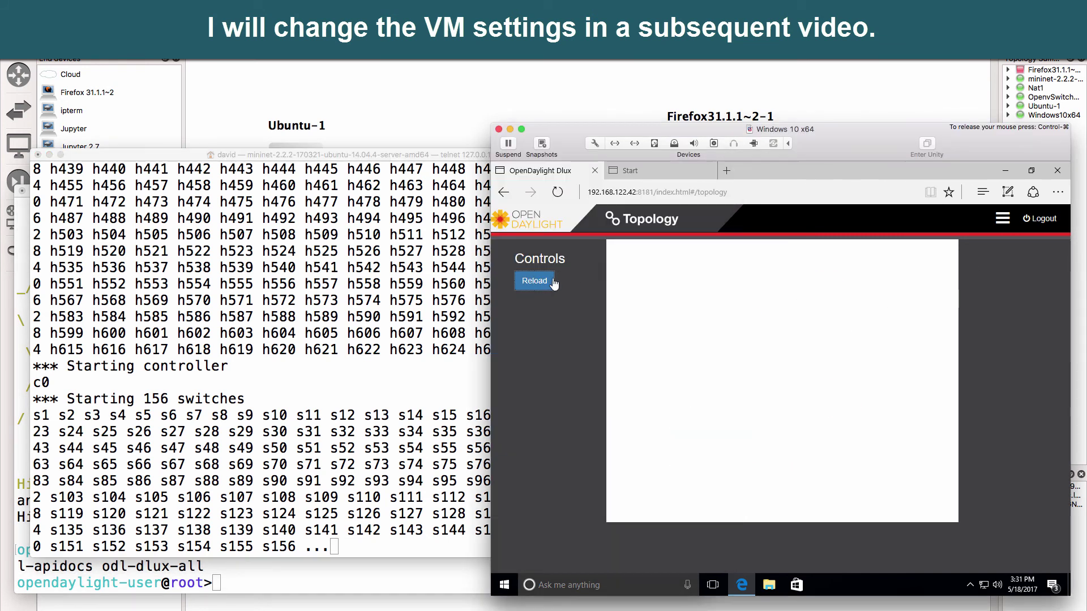
# Reload the DLUX topology repeatedly until openflow:44, 63 and 154 appear
pyautogui.click(535, 282)
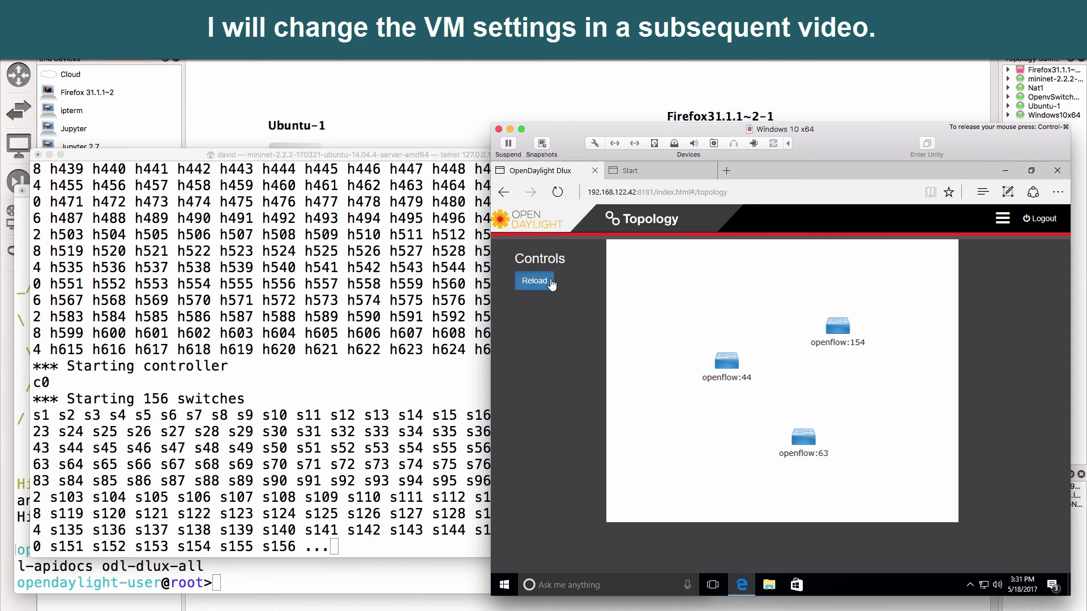
pyautogui.click(551, 282)
pyautogui.click(551, 283)
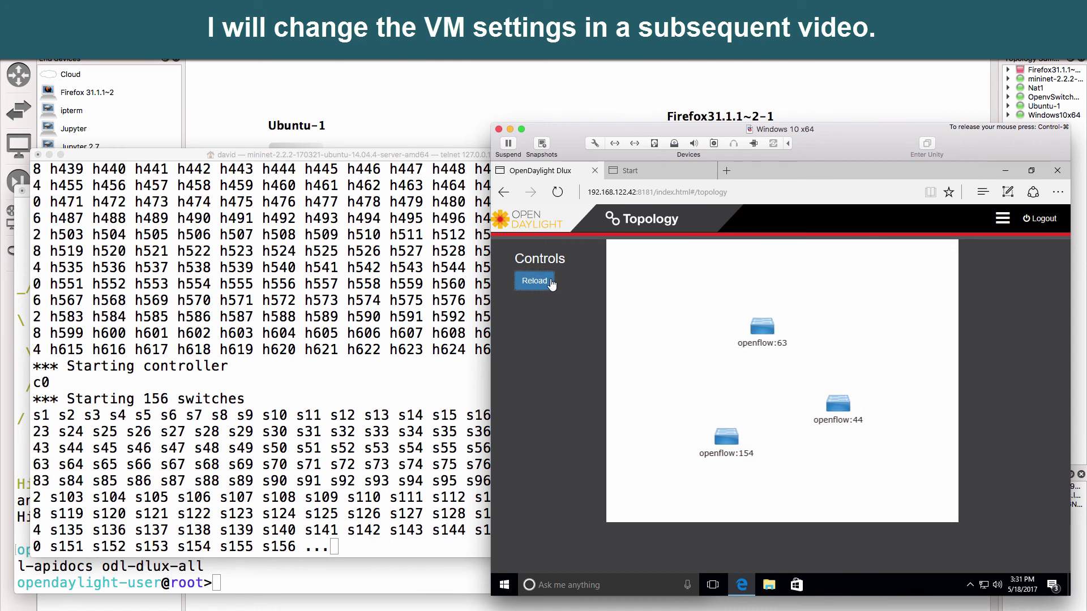
pyautogui.click(551, 283)
pyautogui.click(551, 282)
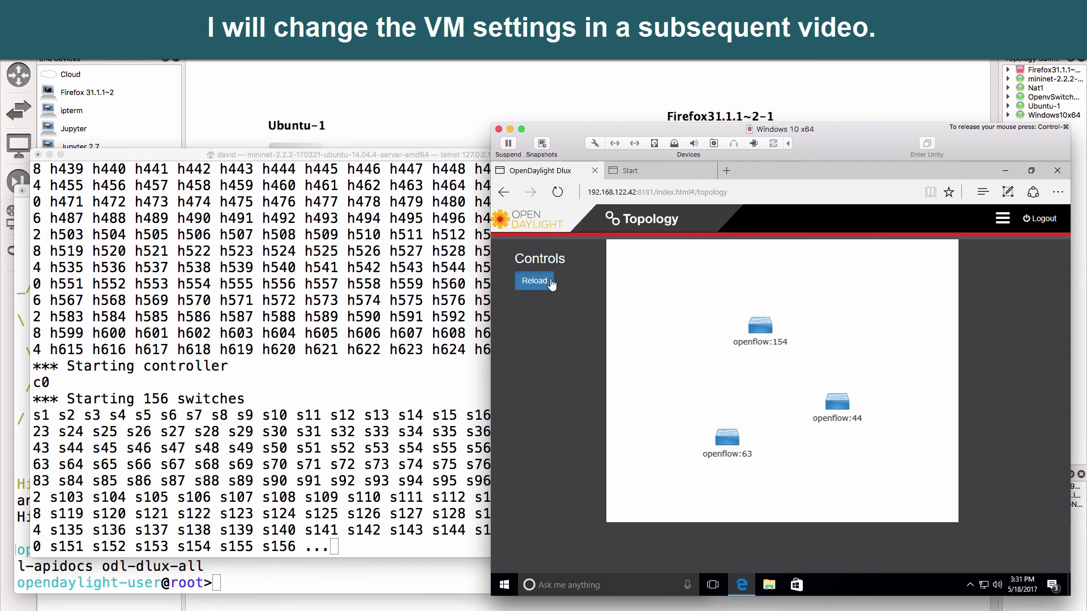
pyautogui.click(551, 283)
pyautogui.click(550, 283)
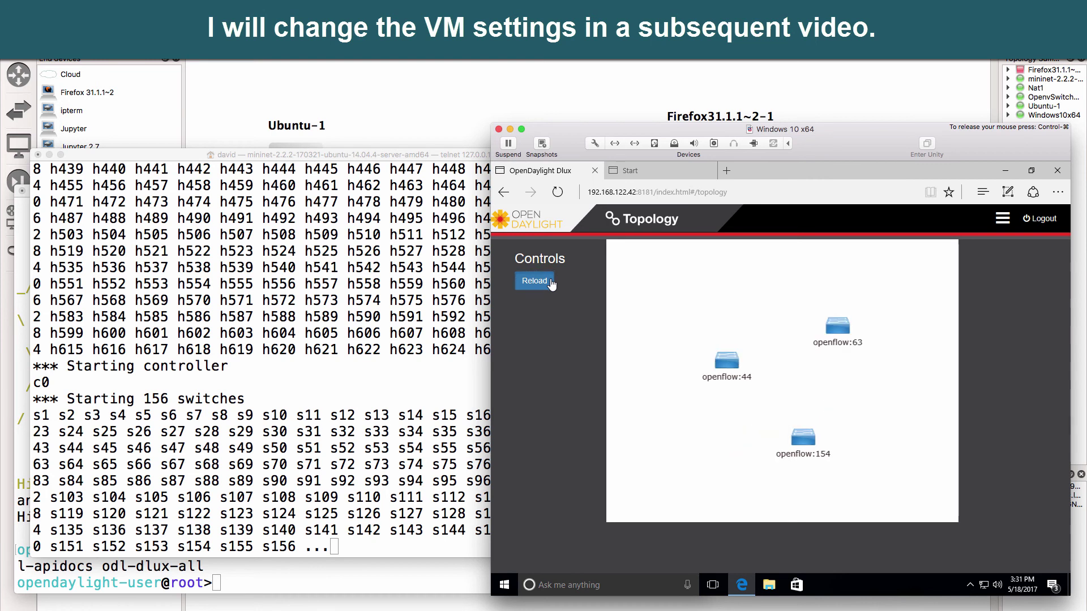
pyautogui.click(551, 283)
pyautogui.click(551, 283)
pyautogui.click(551, 283)
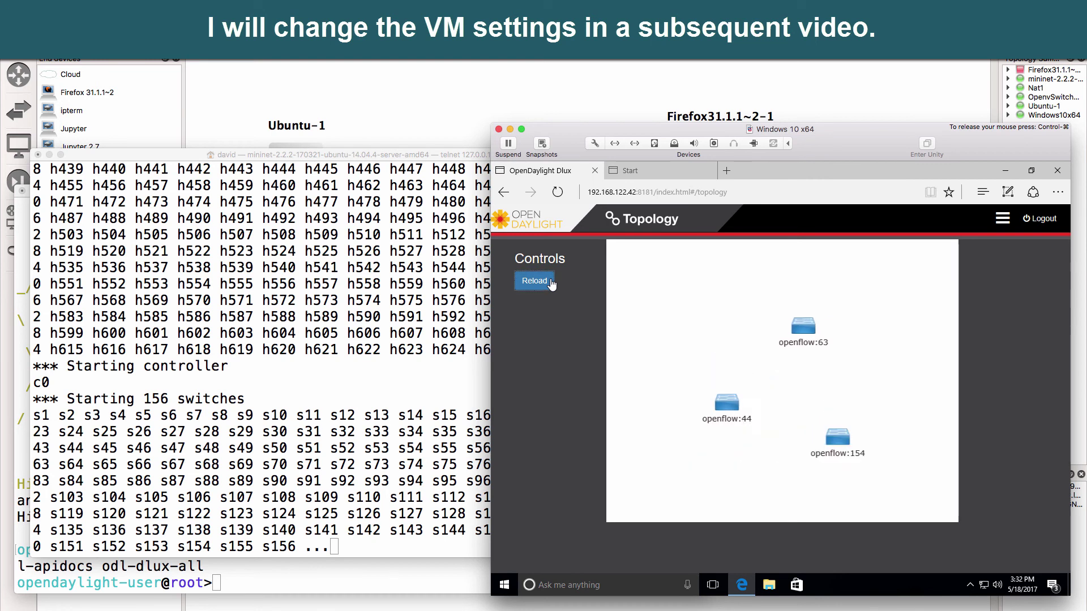
pyautogui.click(551, 283)
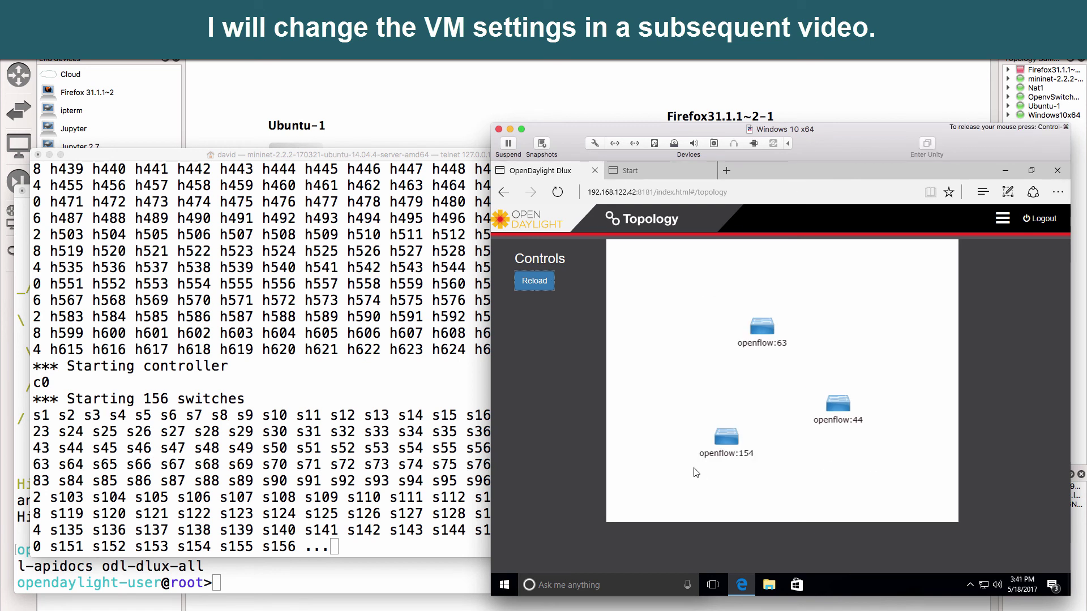
# Interrupt the hanging Mininet startup with Ctrl+C and scroll through its cleanup output
pyautogui.click(481, 357)
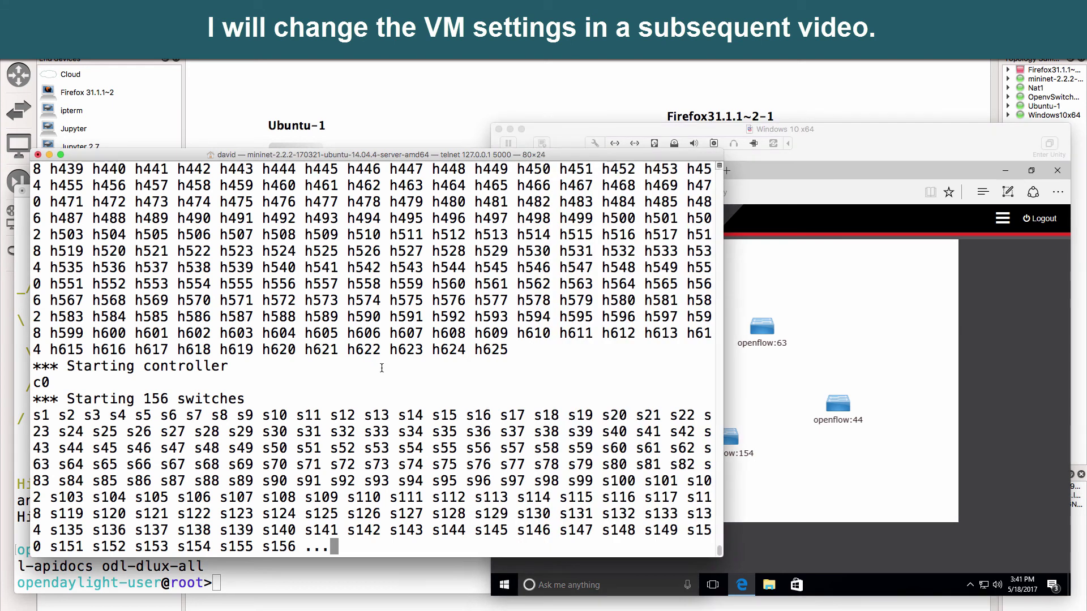
pyautogui.hotkey('ctrl', 'c')
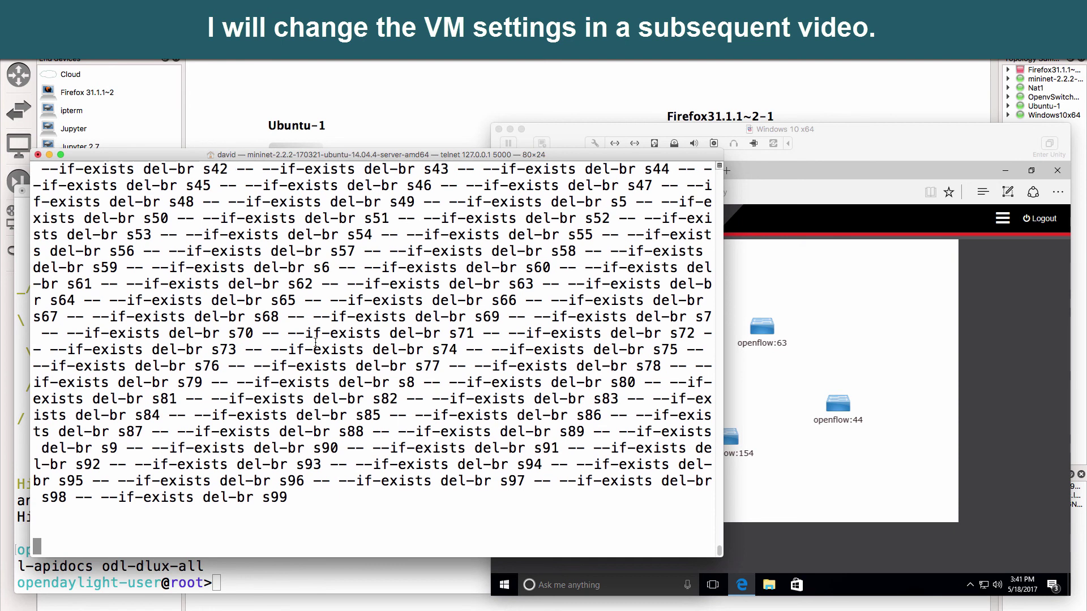
pyautogui.scroll(15, 344, 335)
pyautogui.scroll(-5, 345, 335)
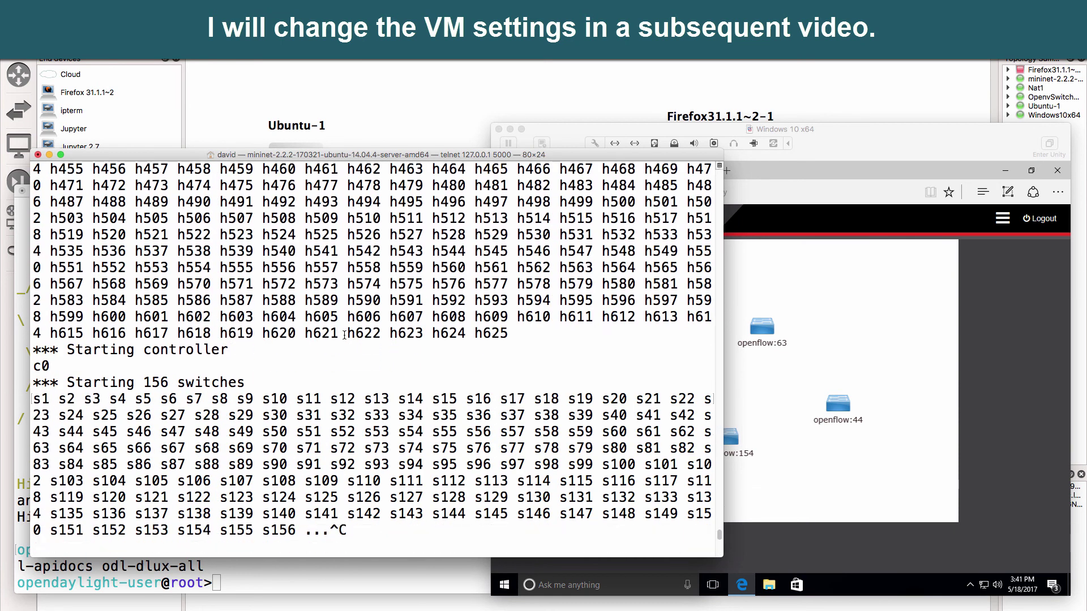
pyautogui.scroll(5, 345, 335)
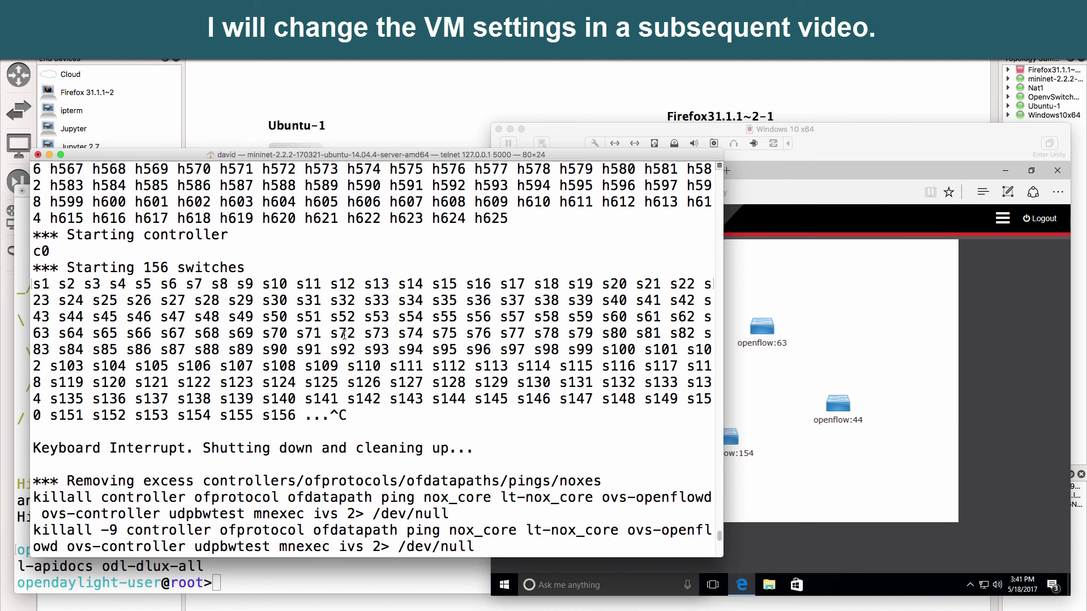
pyautogui.scroll(3, 345, 335)
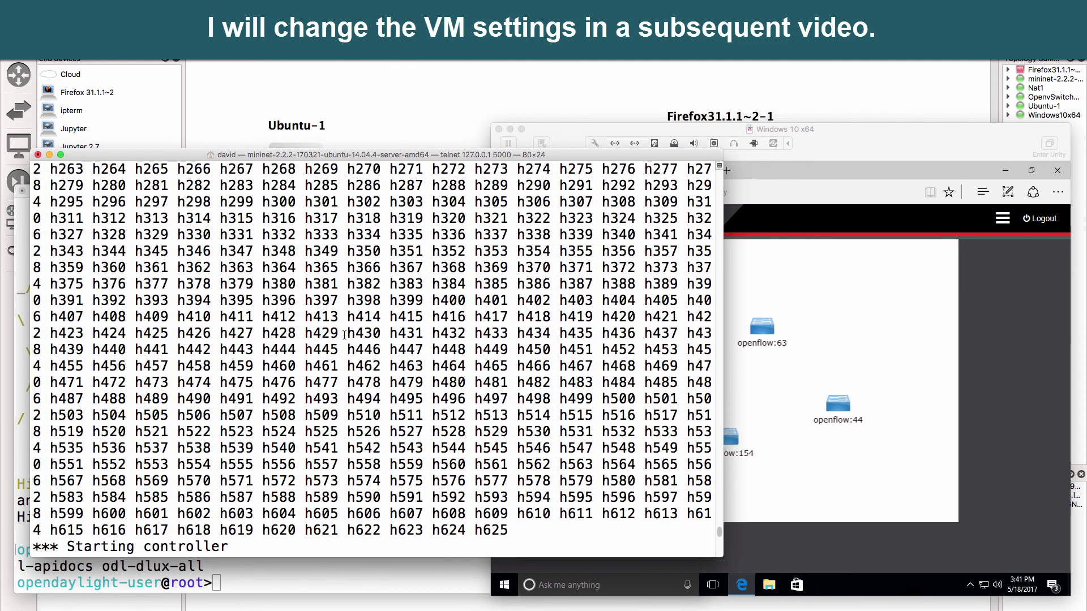
pyautogui.scroll(-1, 344, 335)
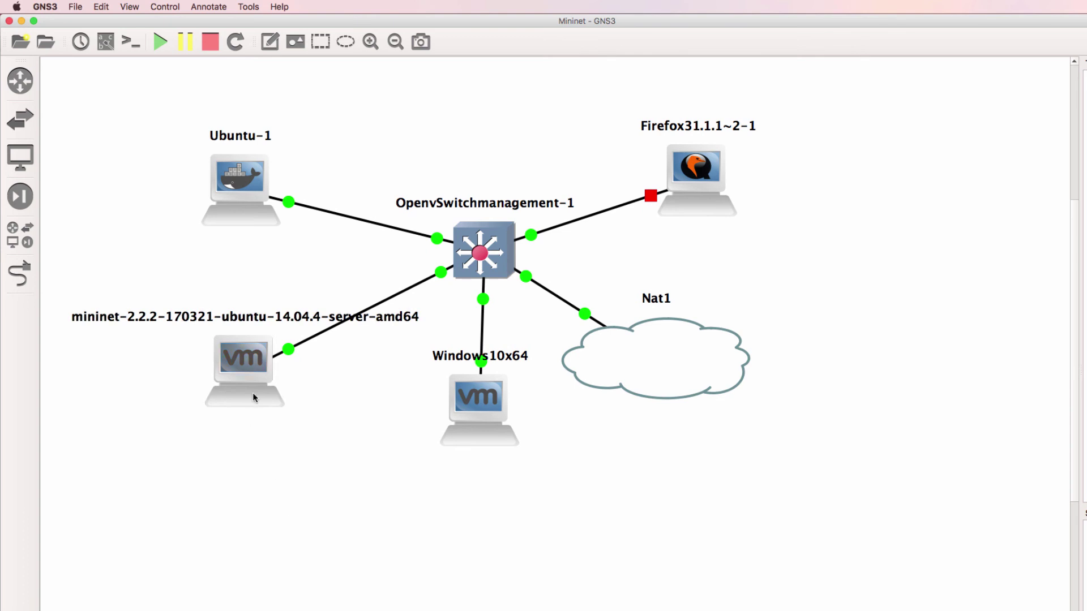
pyautogui.moveTo(253, 394)
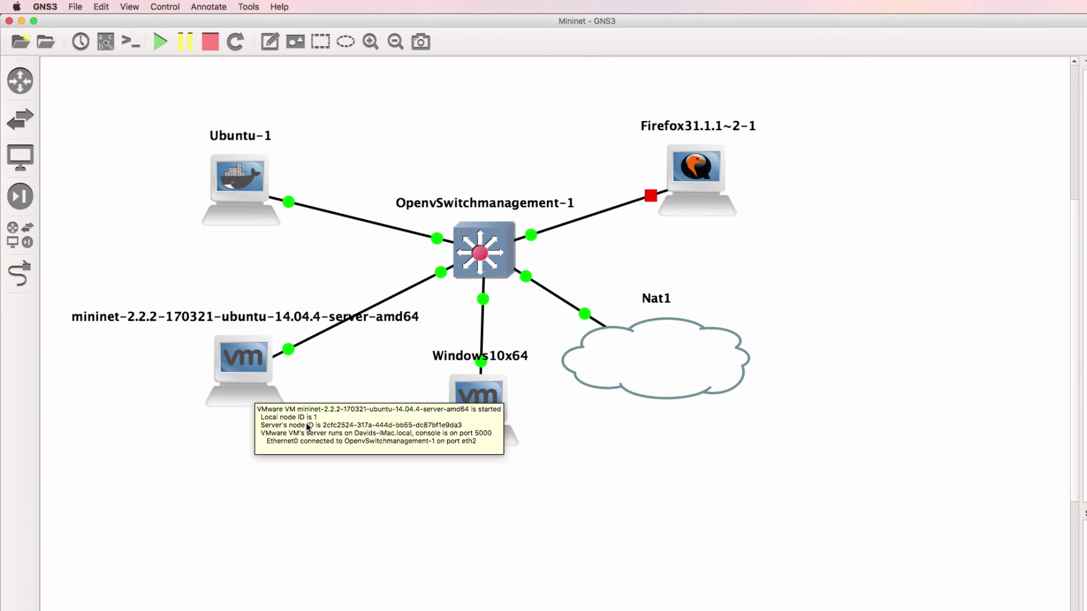
pyautogui.moveTo(492, 412)
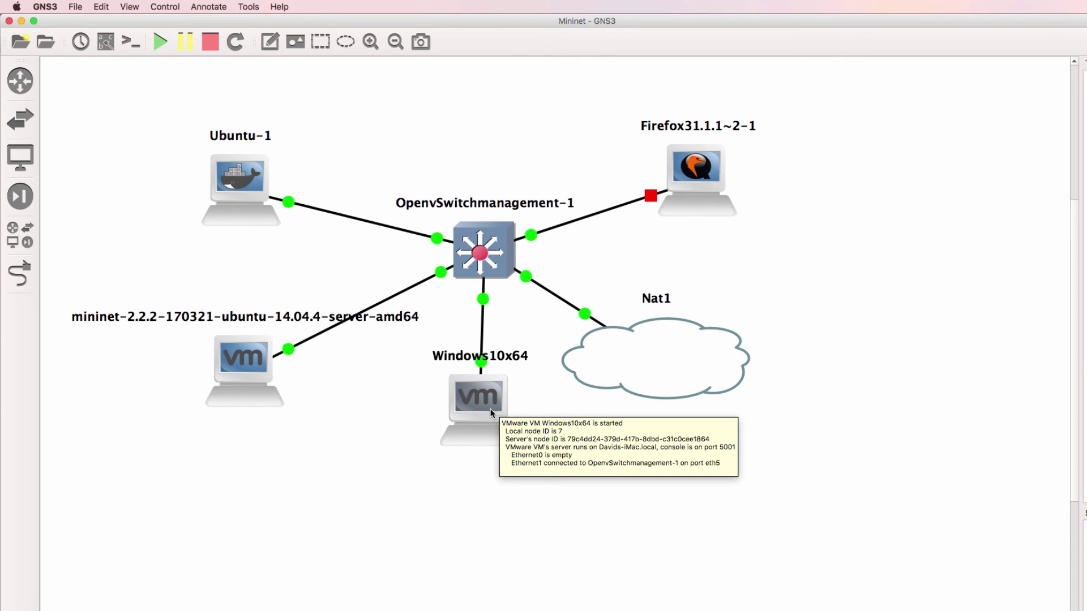
pyautogui.moveTo(233, 186)
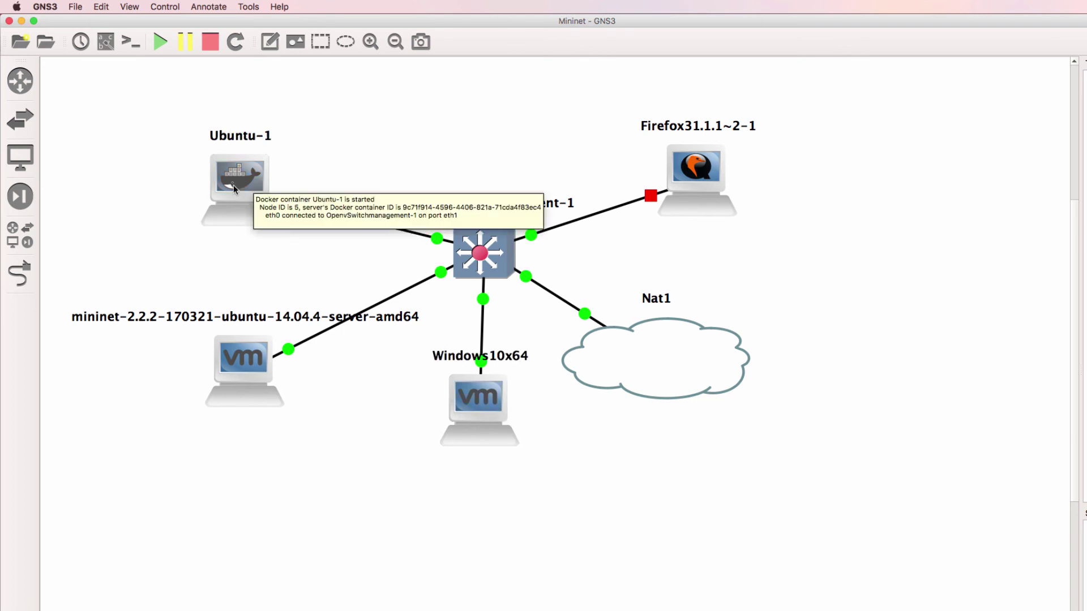